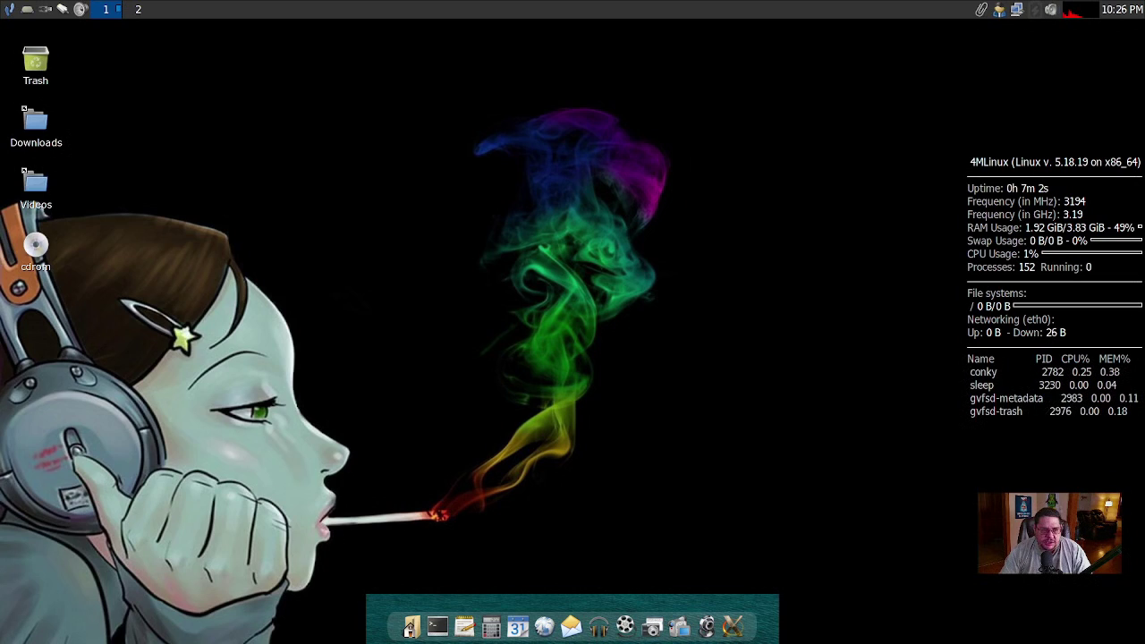
Launch the 4MLinux Installer, move its window toward the middle of the desktop and continue past the welcome text.
left_click(8, 9)
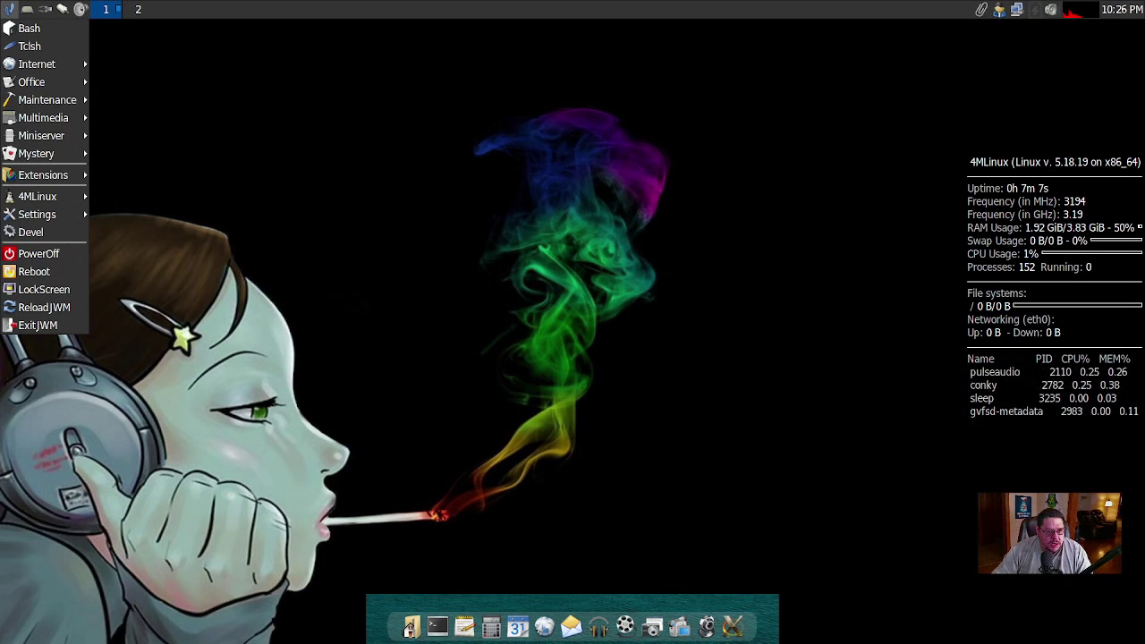
mouse_move(43, 196)
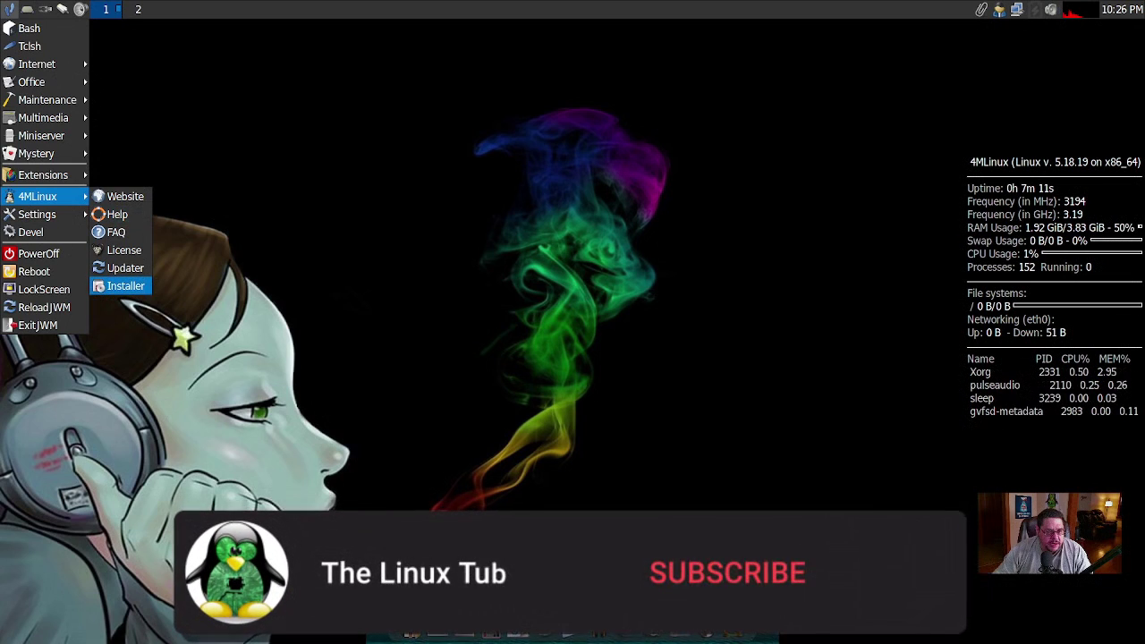
left_click(124, 286)
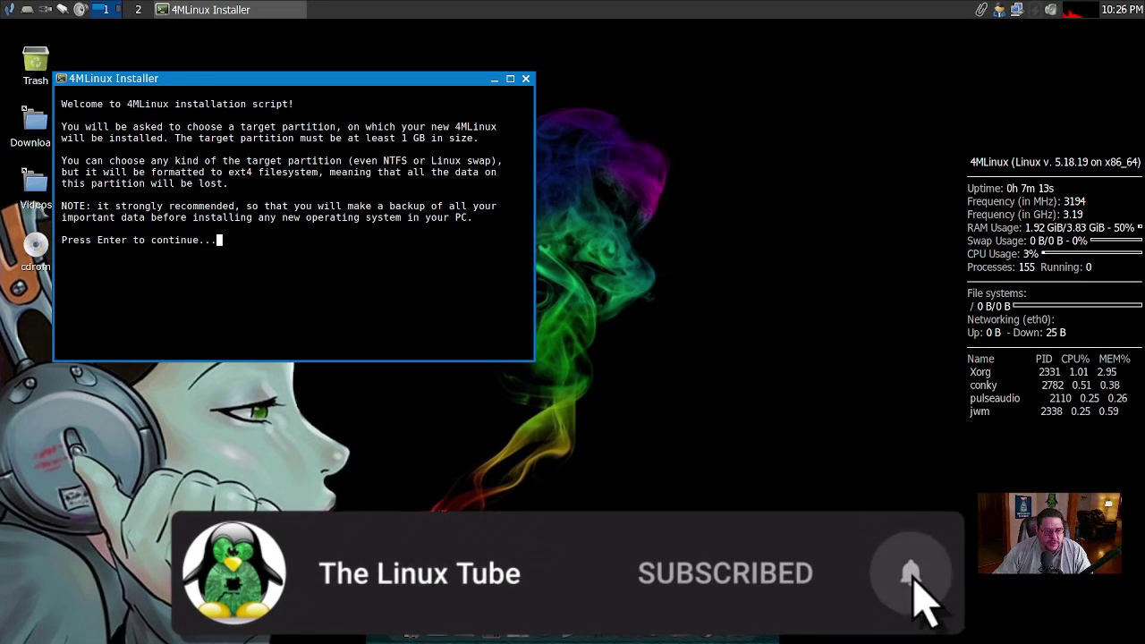
left_click_drag(294, 78, 507, 76)
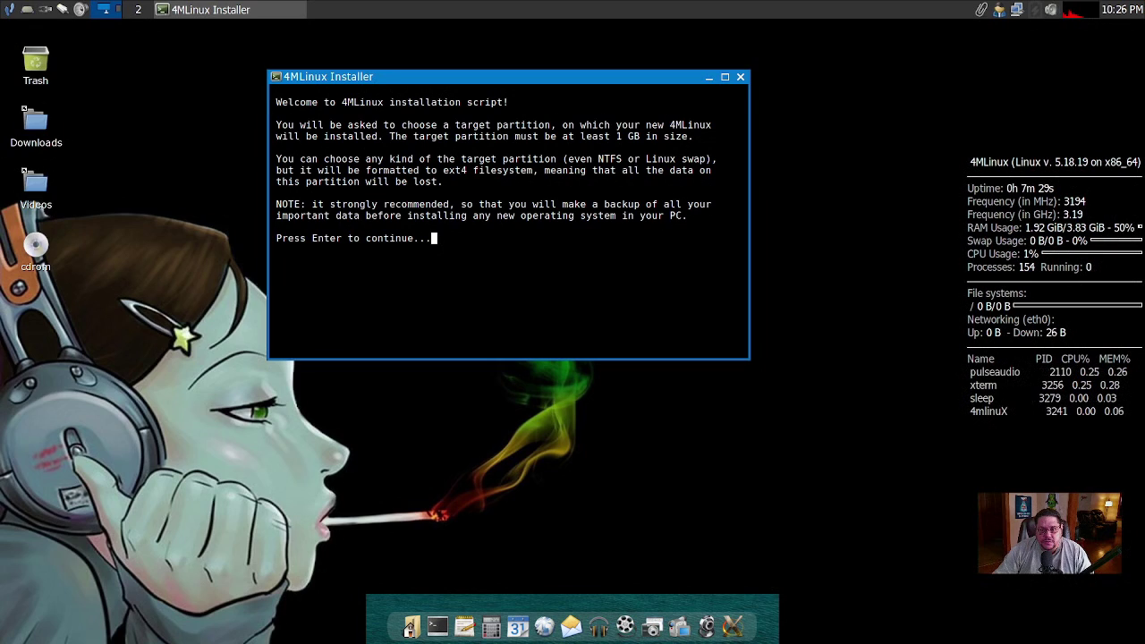
key("Return")
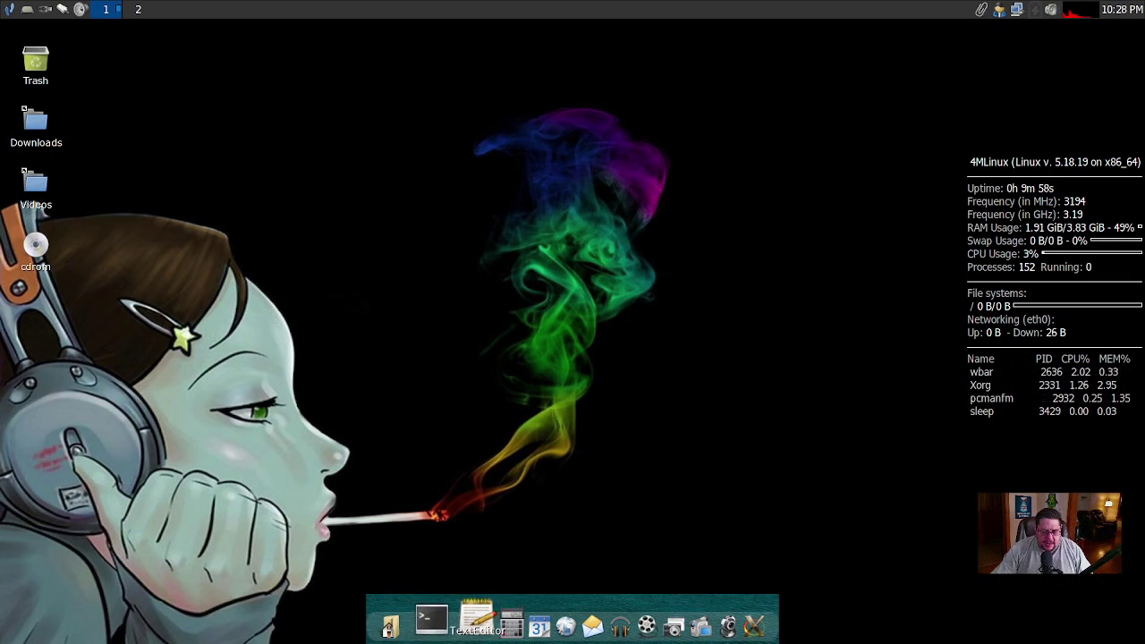
Open a terminal, move its window toward the middle of the desktop and run htop.
left_click(442, 617)
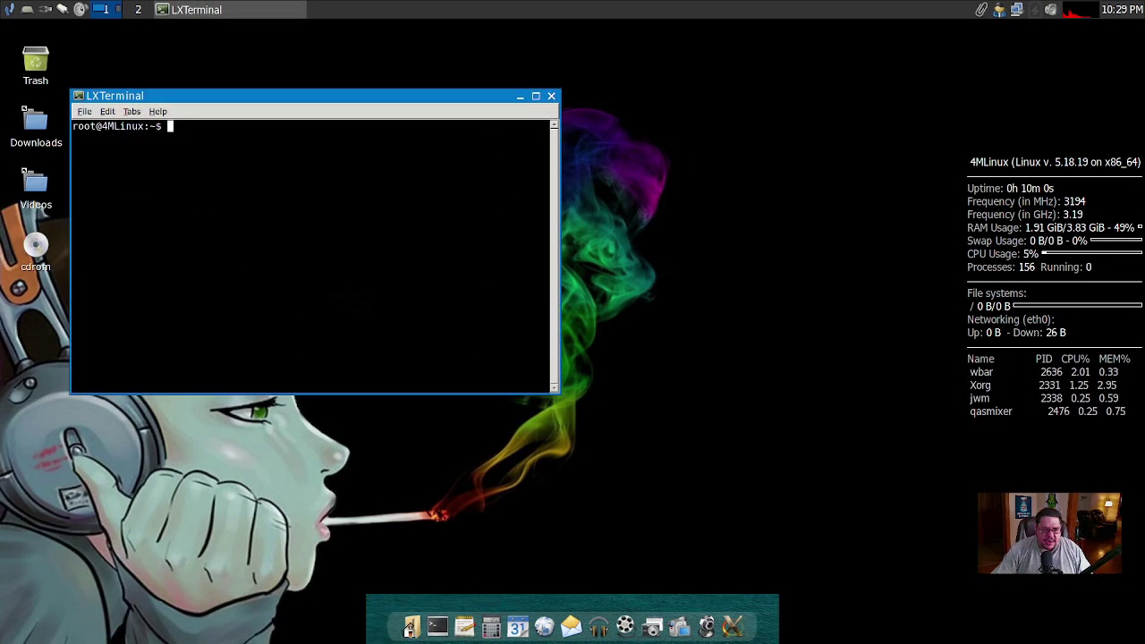
left_click_drag(314, 95, 515, 109)
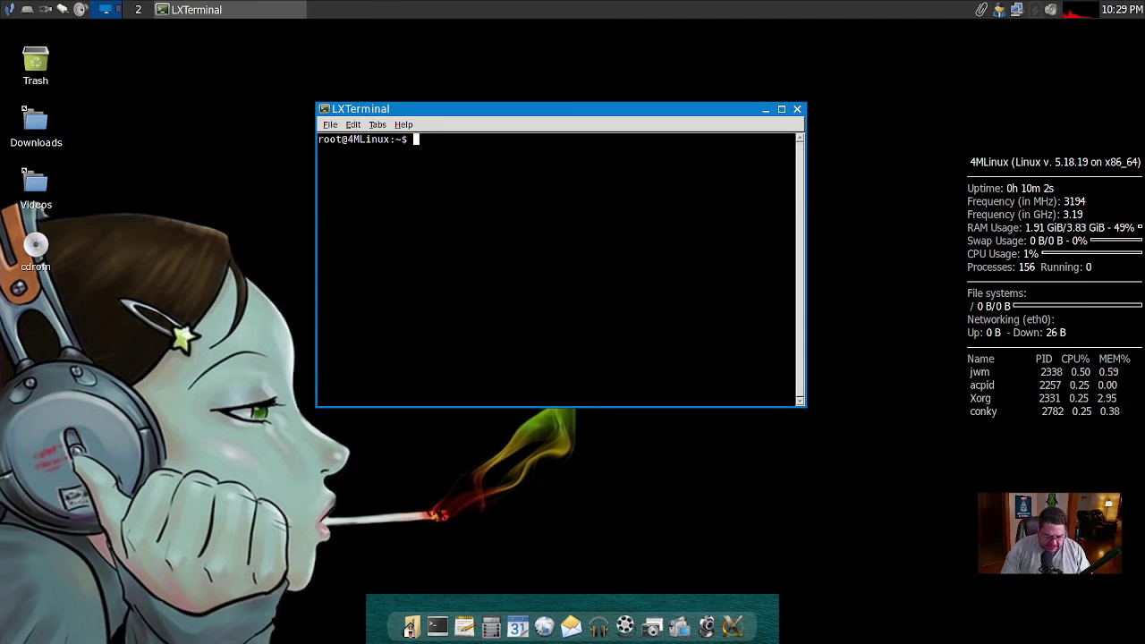
type("htop")
key("Return")
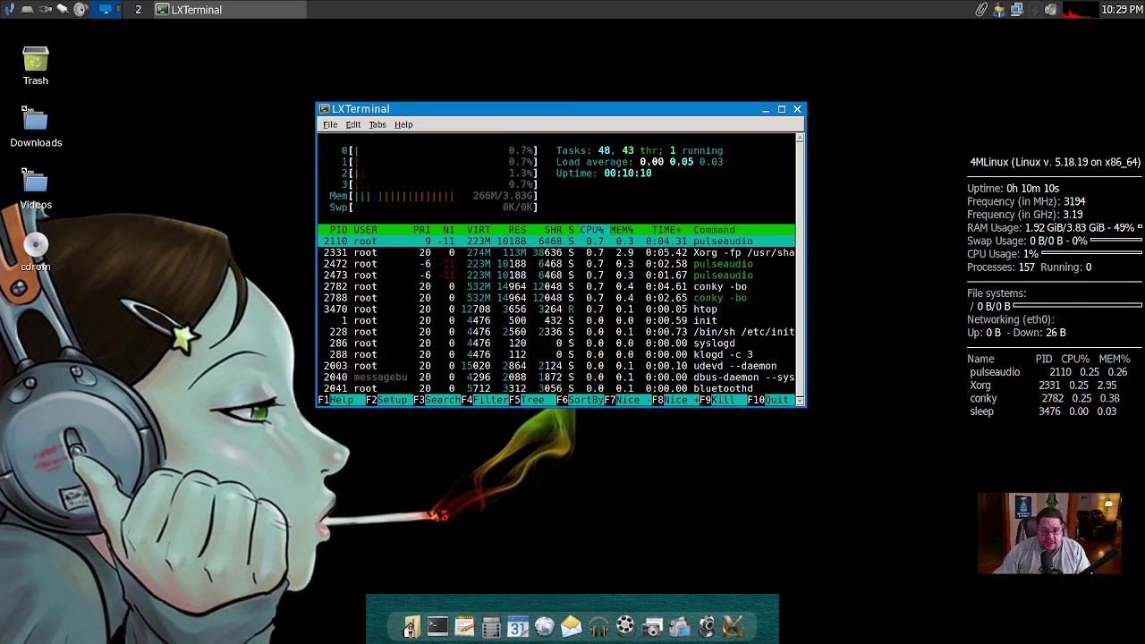
Enlarge the terminal window, look through the htop process list and close the terminal.
left_click_drag(561, 108, 556, 69)
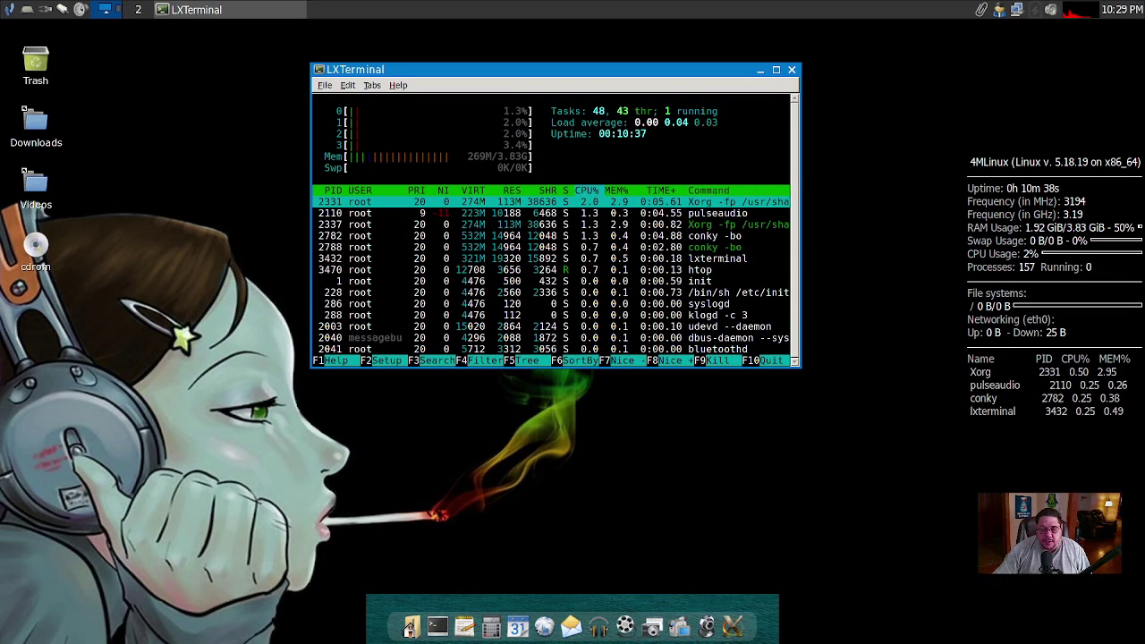
left_click_drag(799, 366, 920, 584)
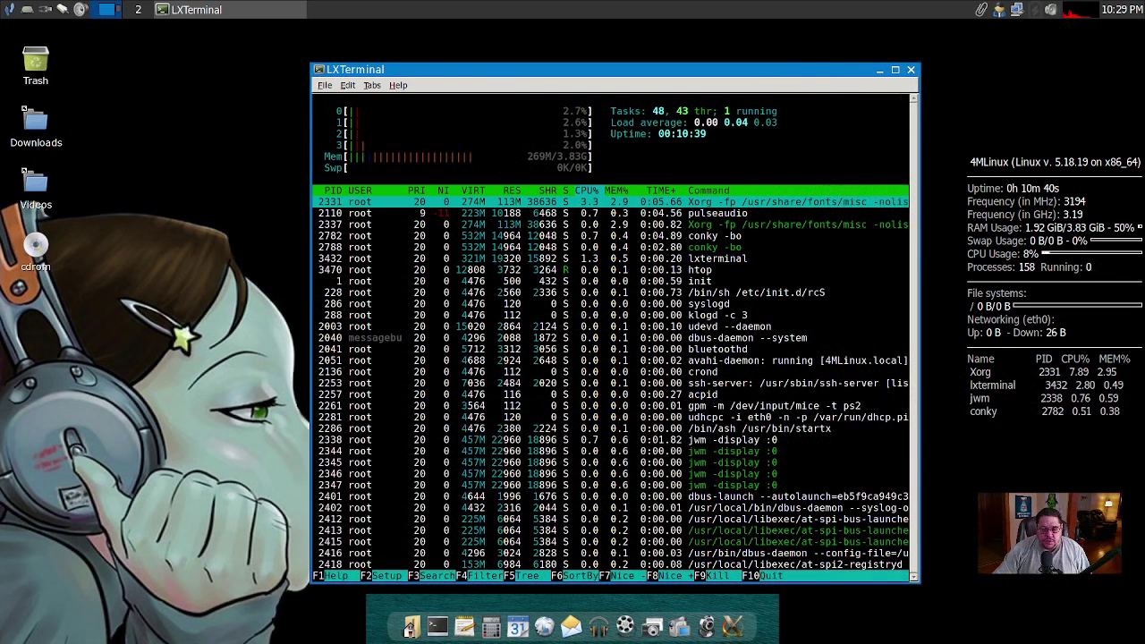
scroll(610, 383, "down", 2)
scroll(611, 383, "down", 5)
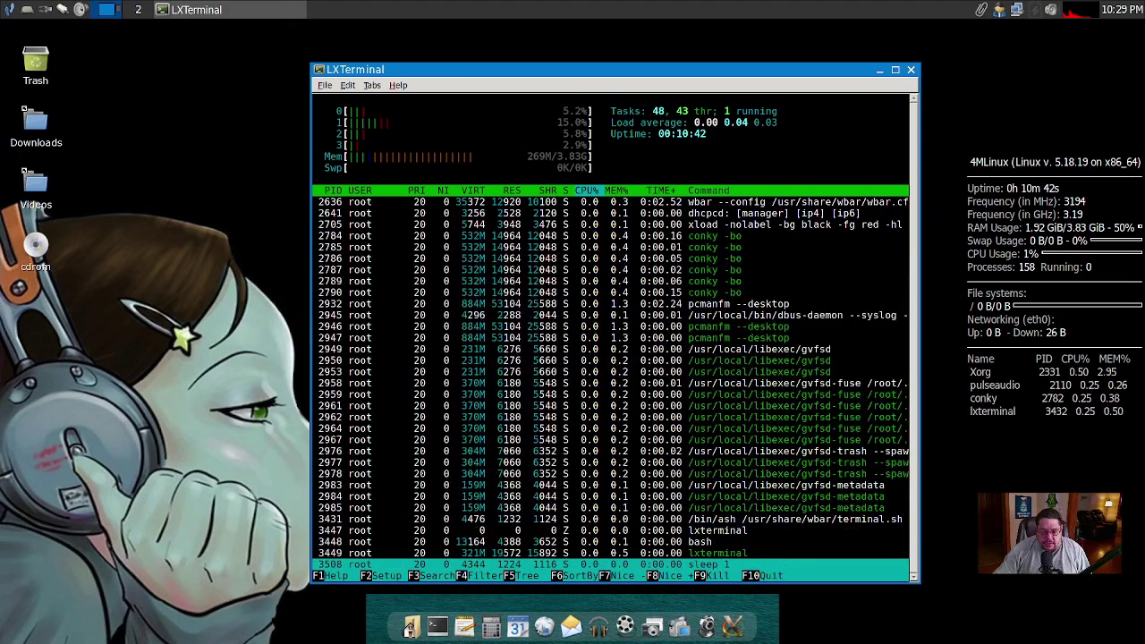
scroll(610, 383, "up", 5)
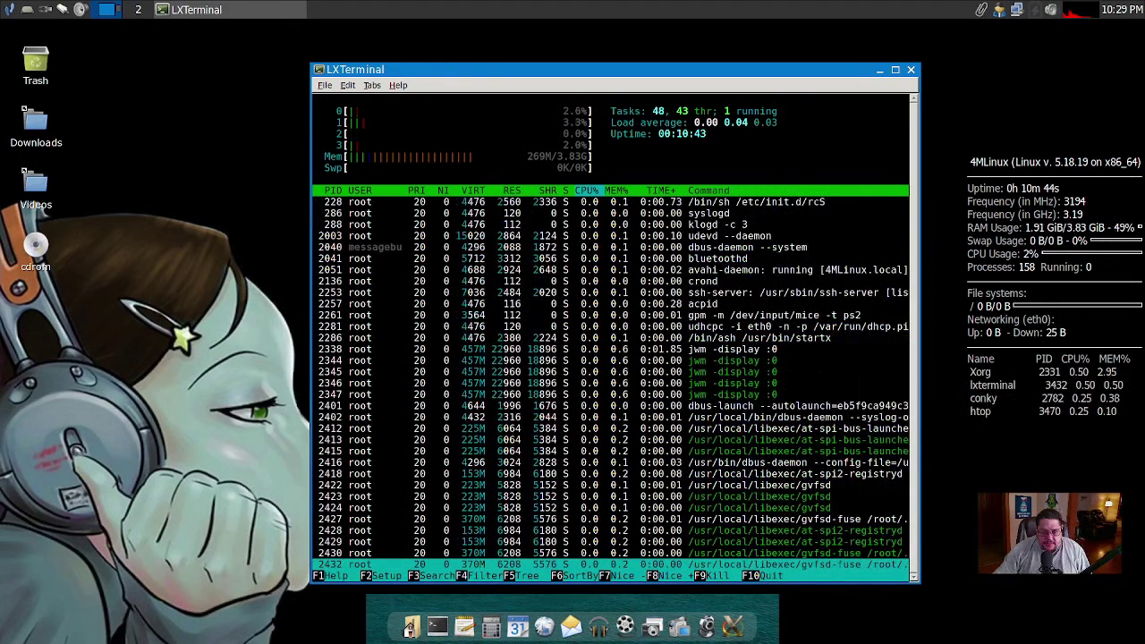
scroll(611, 383, "down", 5)
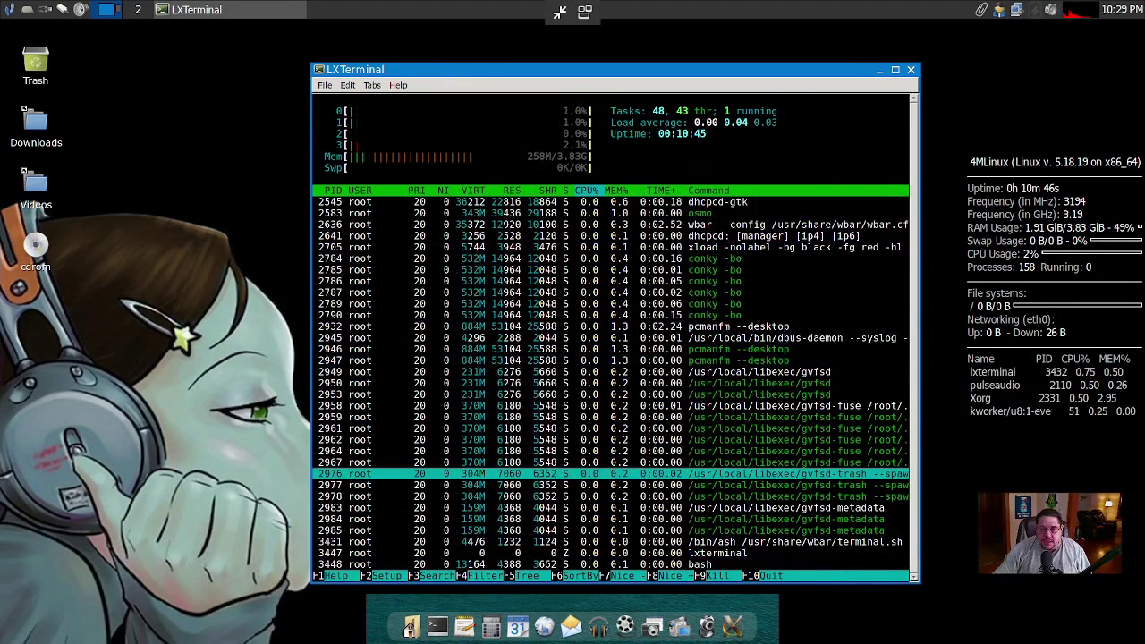
key("alt+F4")
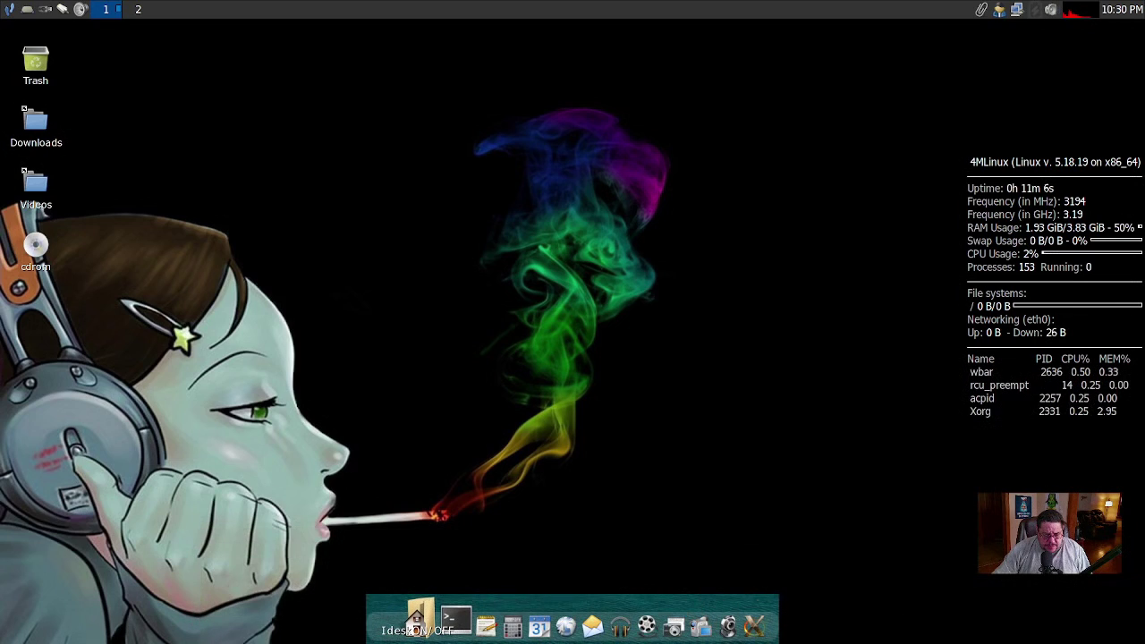
Switch the desktop icons to Idesk and run htop in a new, cleared terminal.
left_click(418, 624)
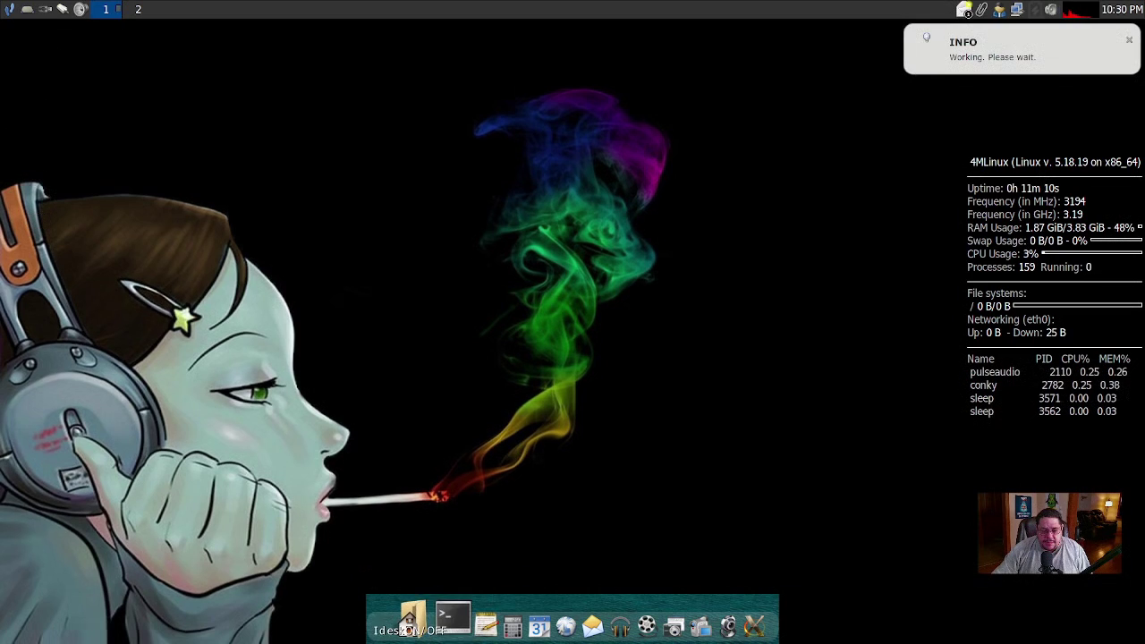
left_click(447, 616)
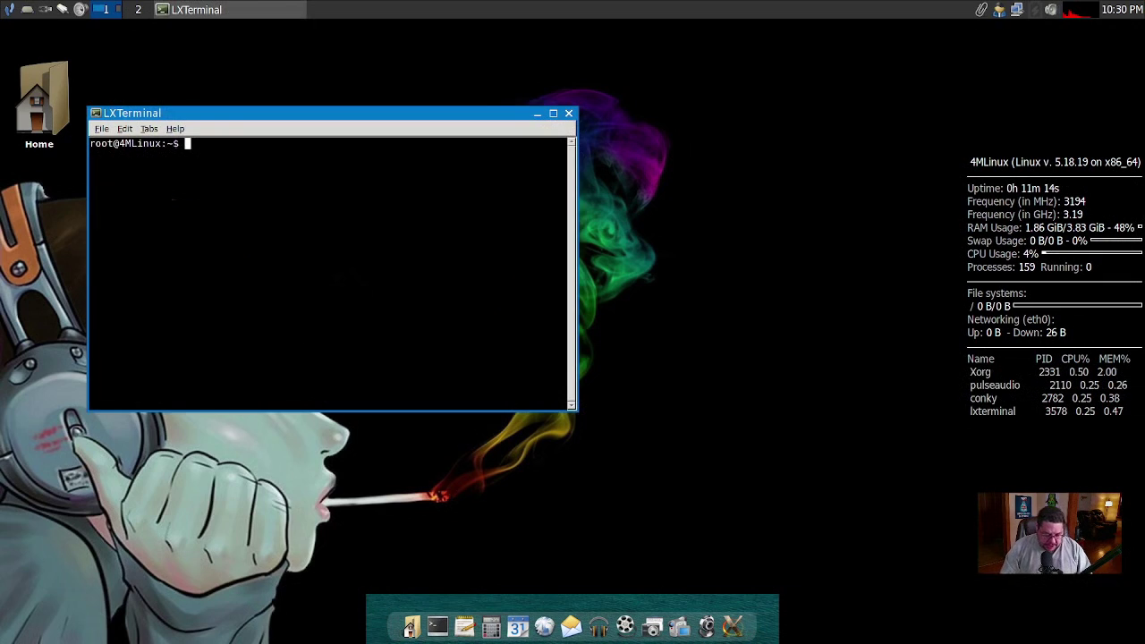
type("clear")
key("Return")
type("htop")
key("Return")
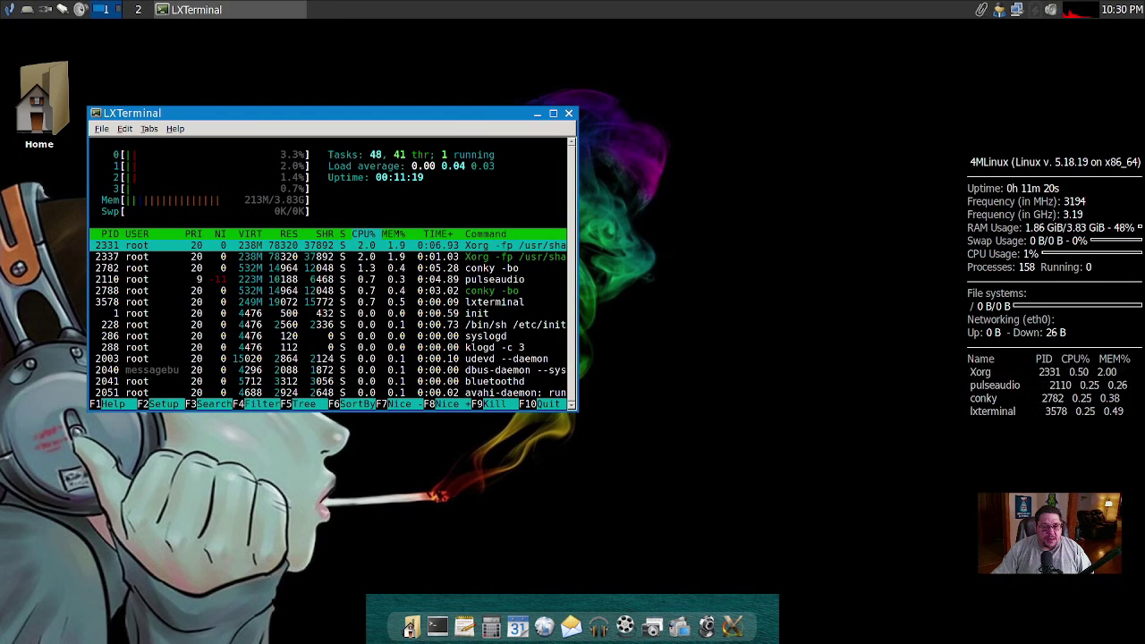
Widen the terminal to check memory use in htop under Idesk, and close the terminal.
left_click_drag(577, 107, 775, 62)
scroll(431, 295, "down", 9)
key("Home")
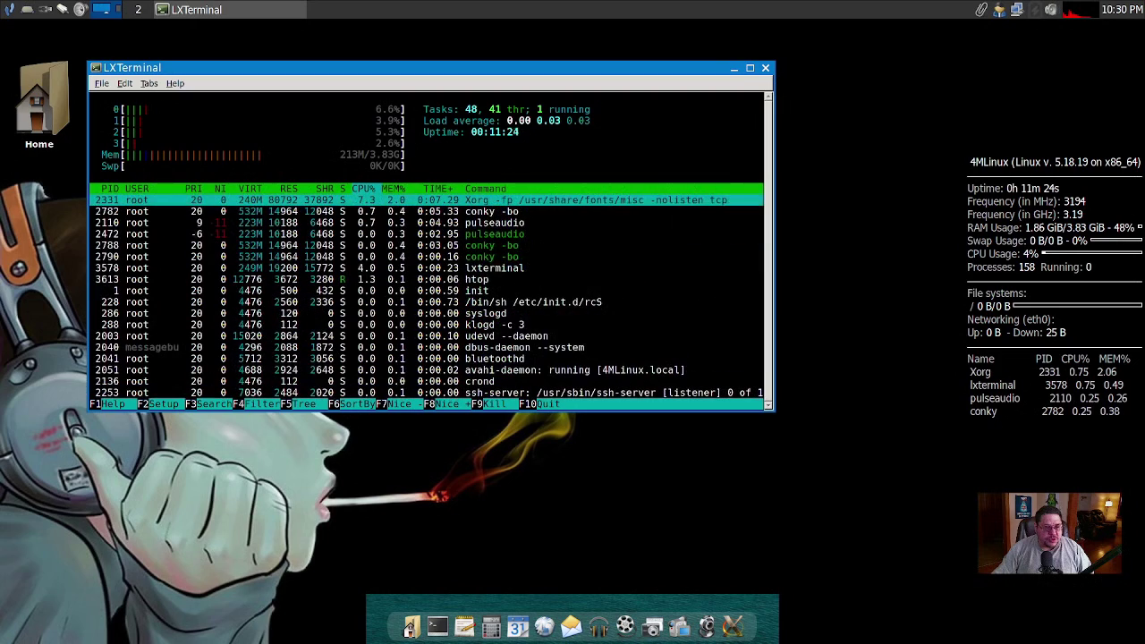
key("alt+F4")
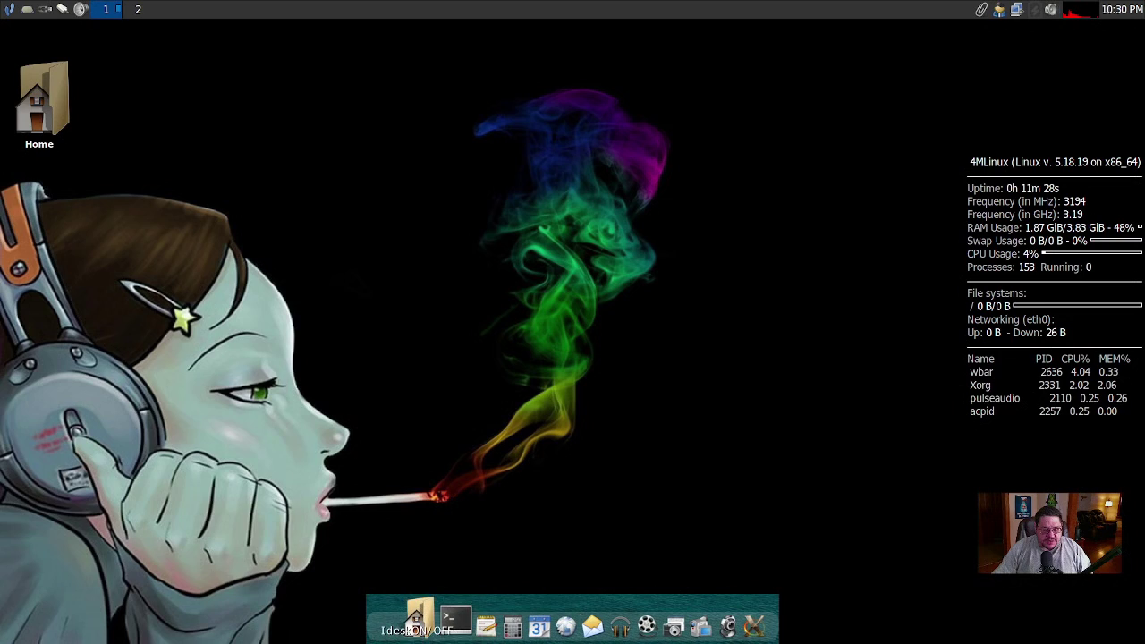
Turn Idesk off and open the wallpaper image chooser from Desktop Preferences.
left_click(411, 627)
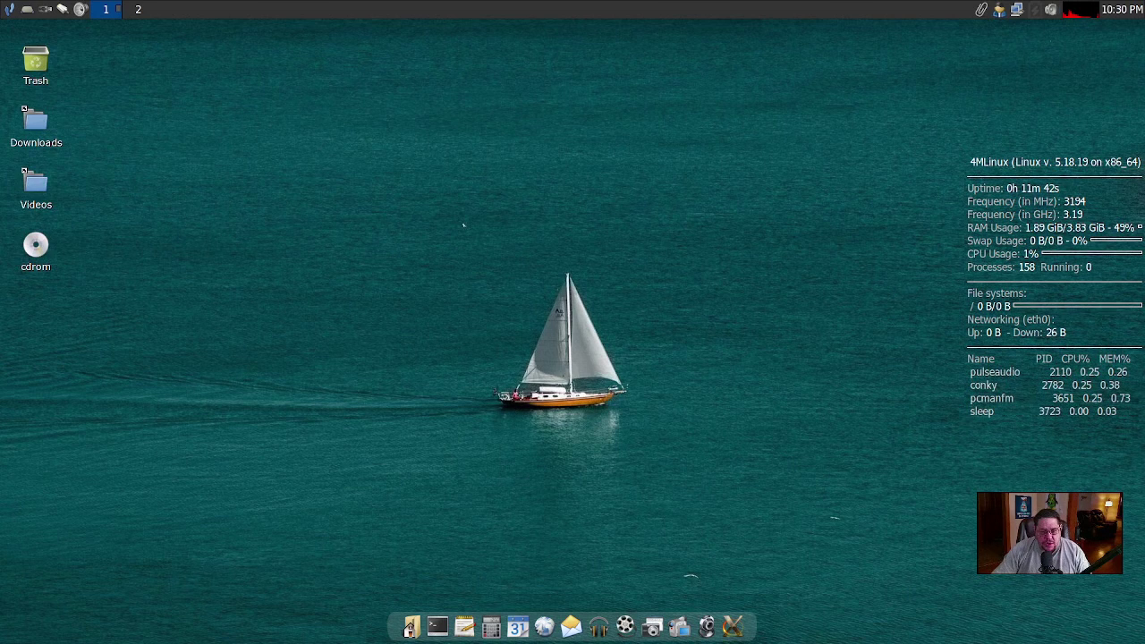
right_click(599, 243)
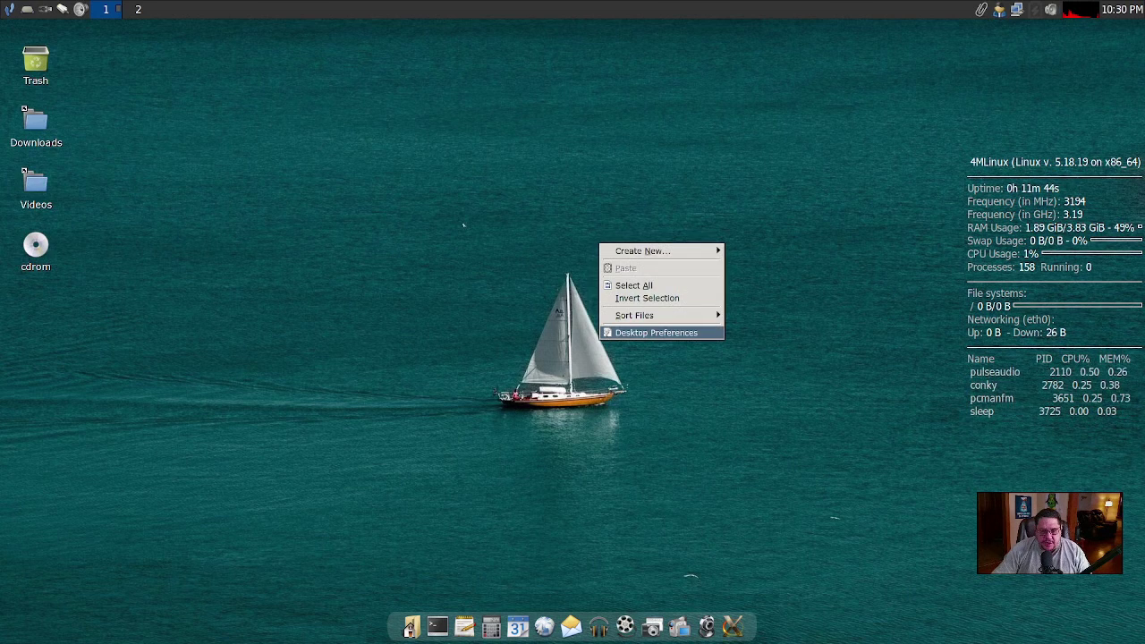
left_click(656, 332)
left_click(600, 299)
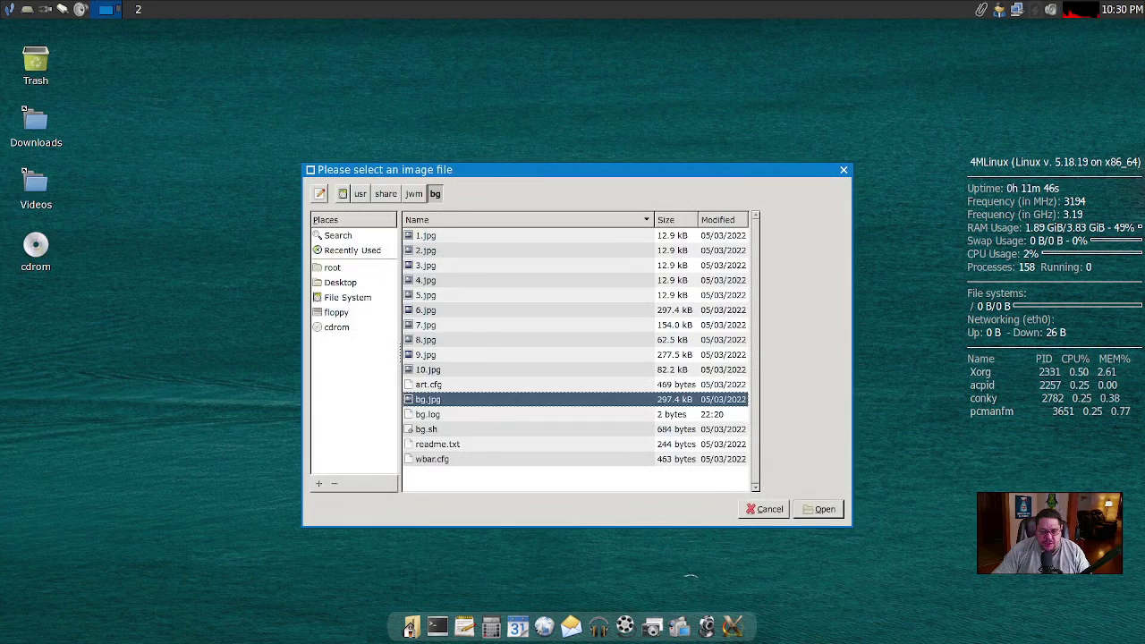
Preview several of the bundled background images and set 7.jpg as the wallpaper.
left_click(428, 369)
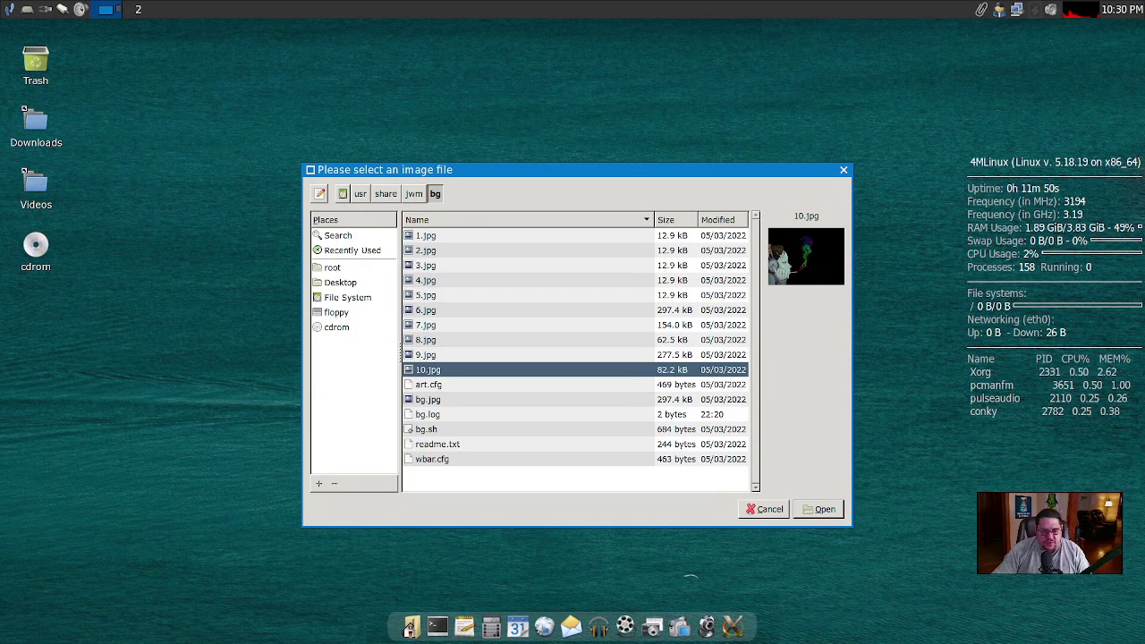
left_click(426, 280)
left_click(426, 295)
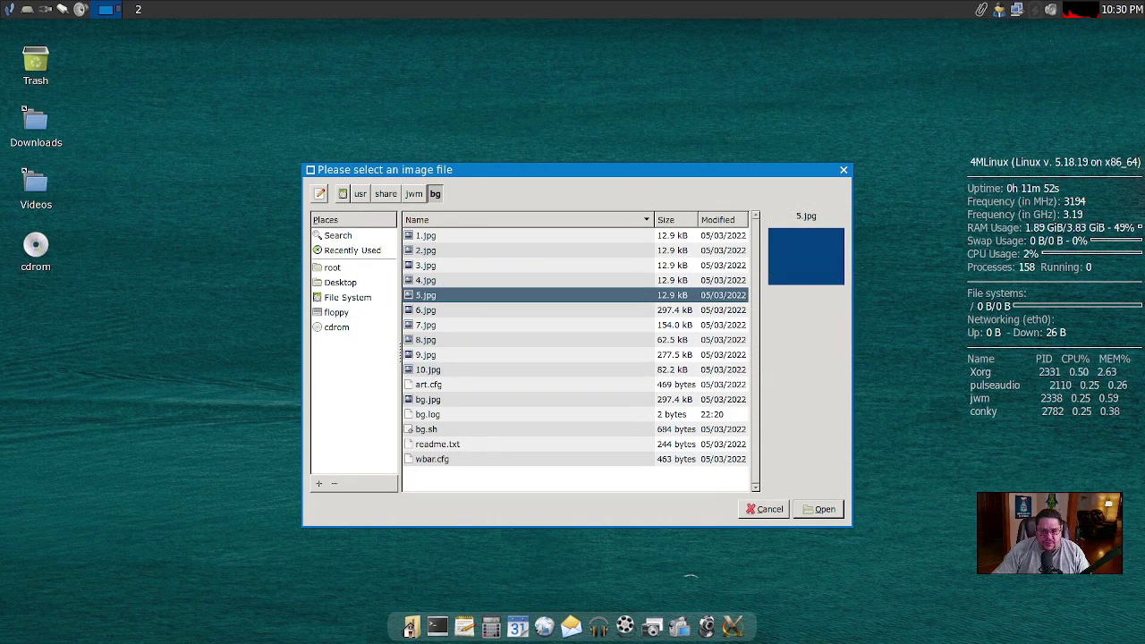
left_click(426, 309)
left_click(426, 324)
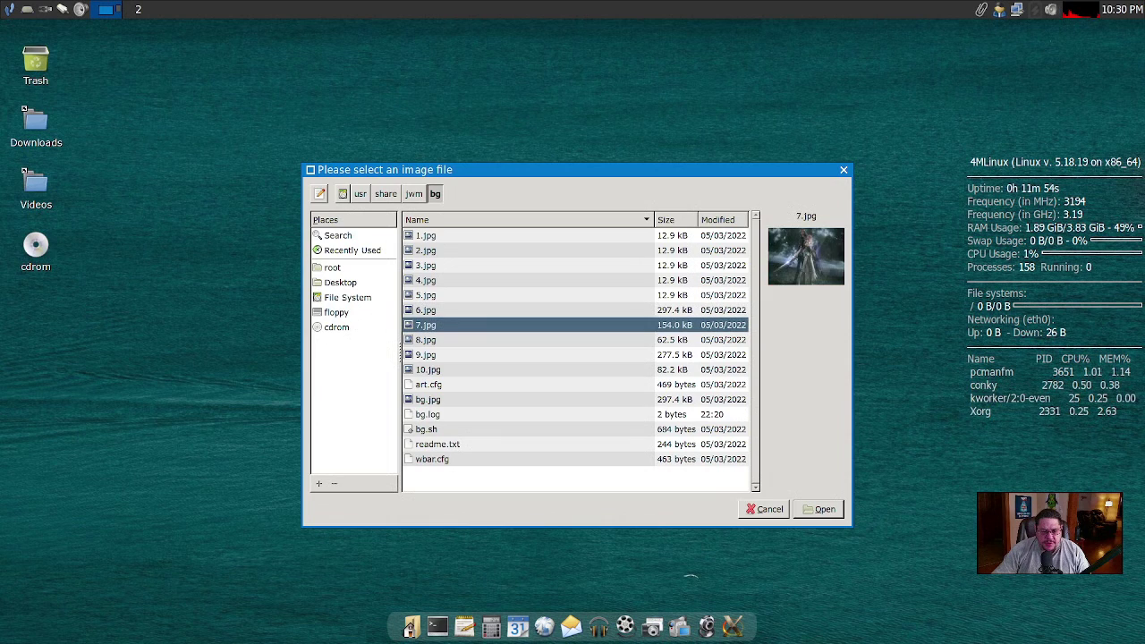
left_click(820, 509)
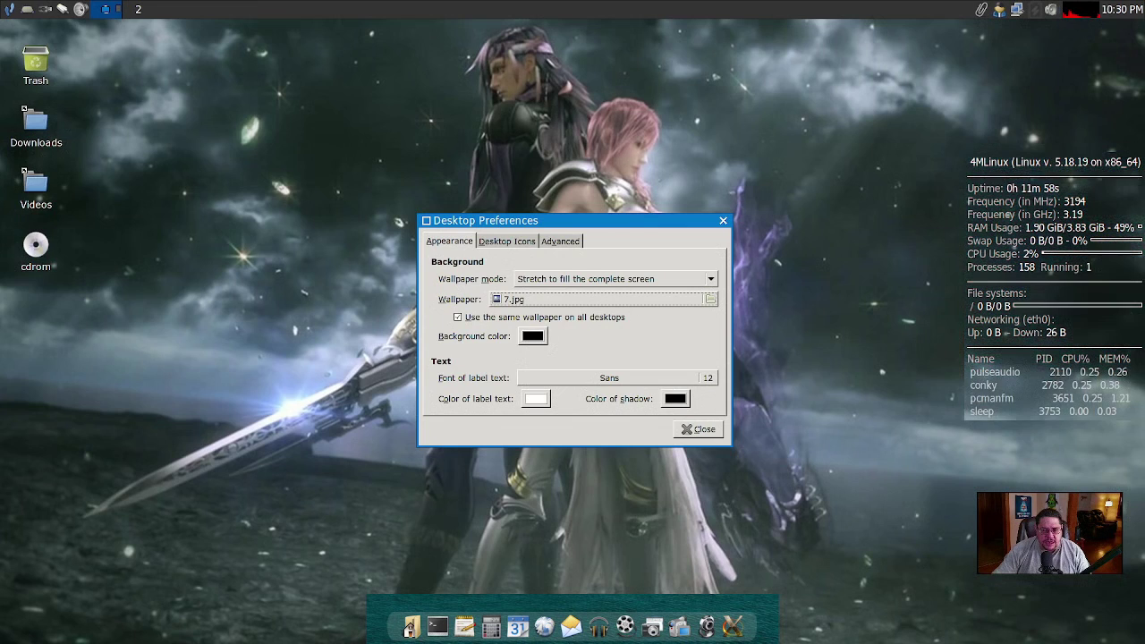
Move Desktop Preferences clear of the wallpaper, set 10.jpg as the wallpaper and close the preferences.
left_click_drag(573, 221, 227, 204)
left_click_drag(138, 204, 425, 97)
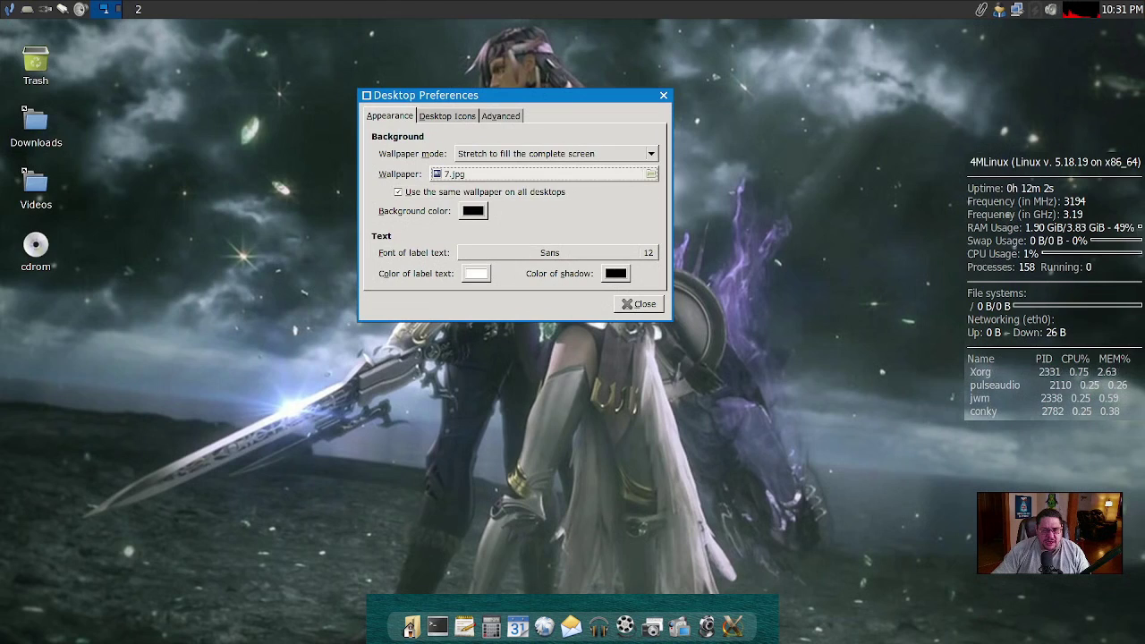
left_click(640, 170)
left_click(368, 244)
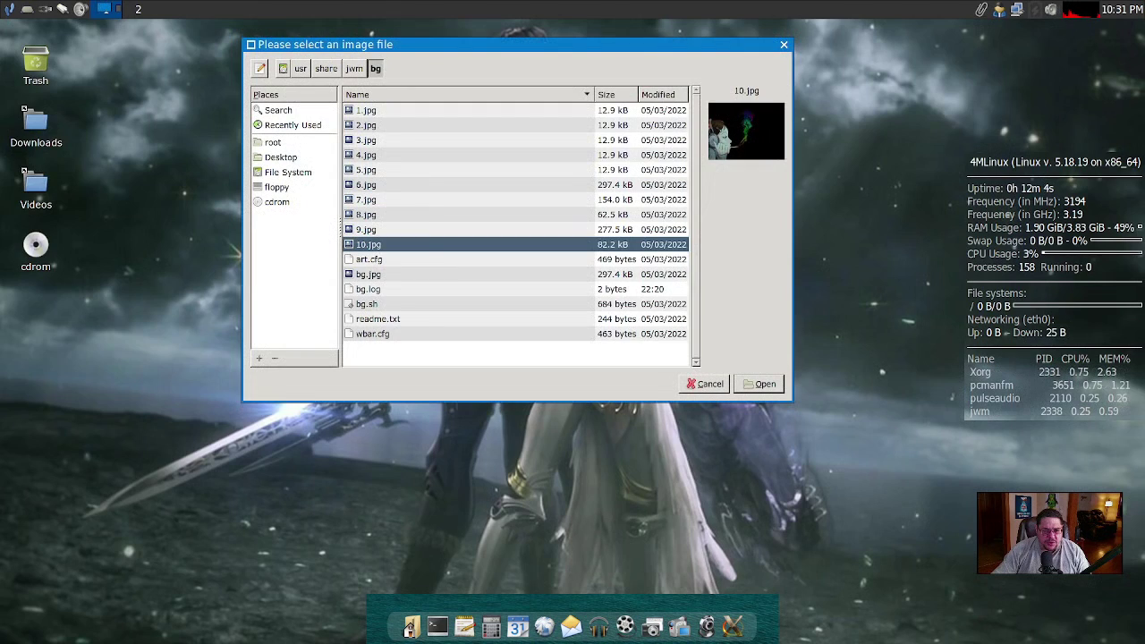
left_click(758, 384)
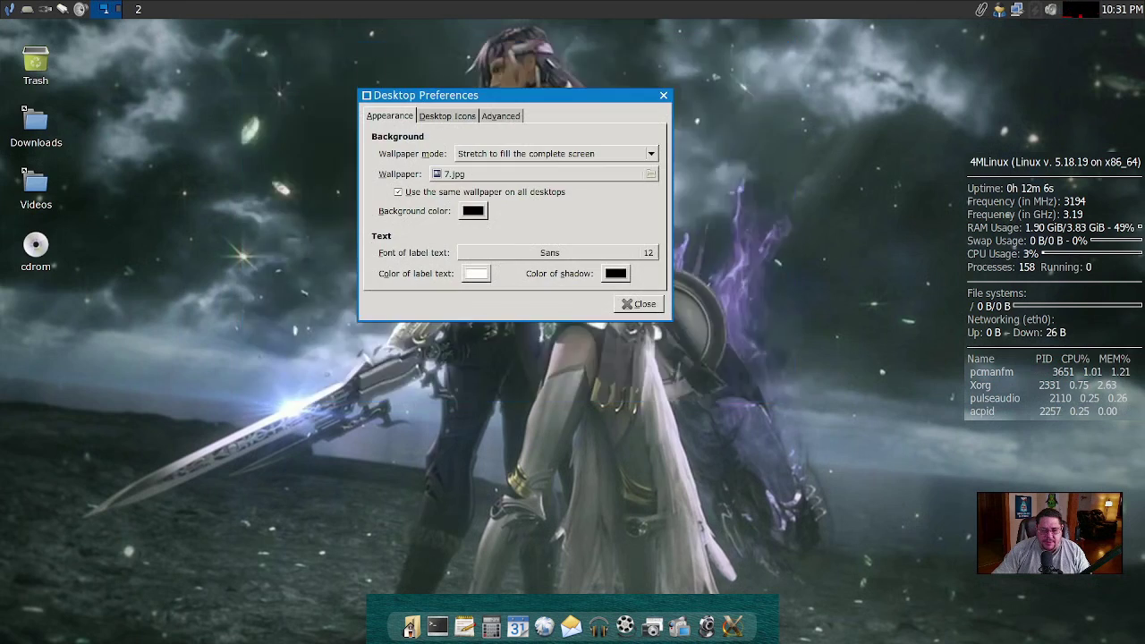
left_click(640, 304)
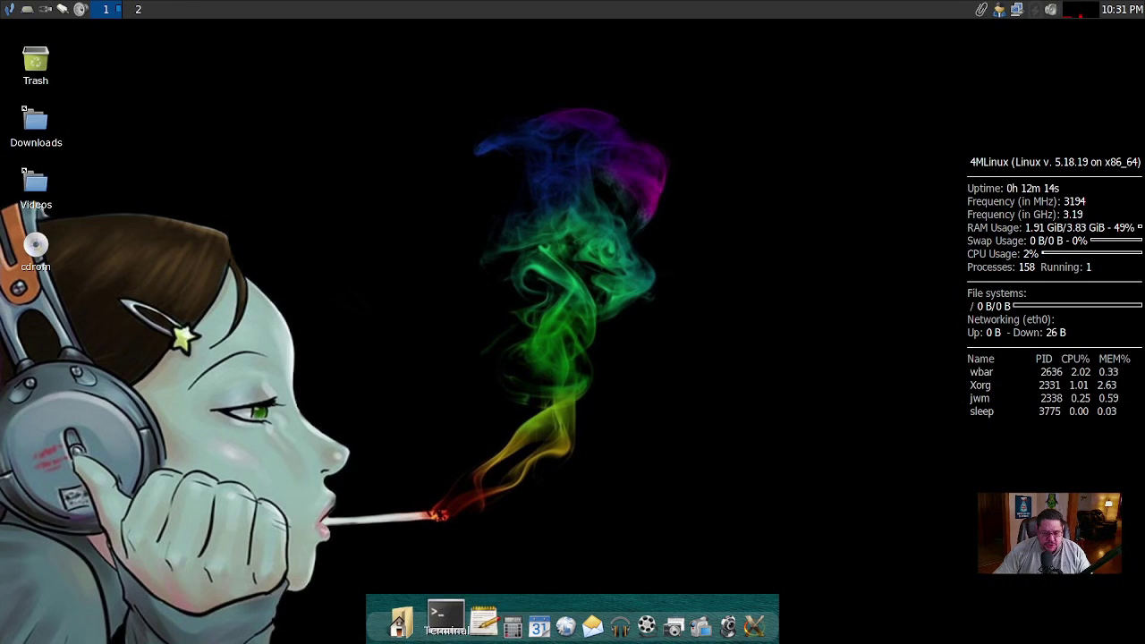
Open the terminal, view its About information and close the terminal.
left_click(440, 618)
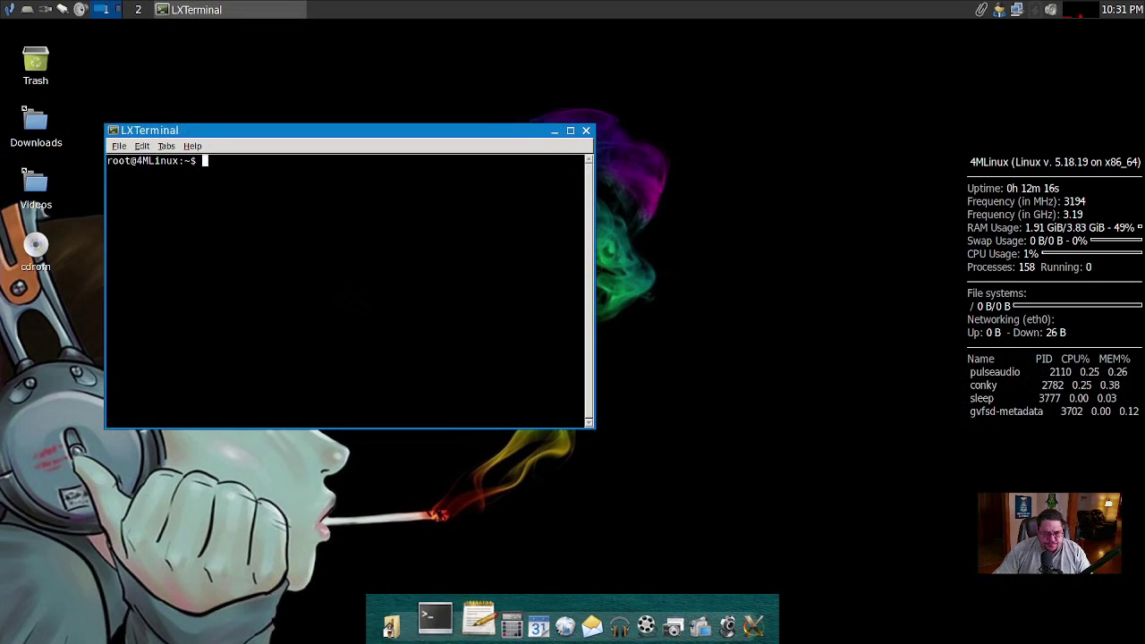
left_click(443, 109)
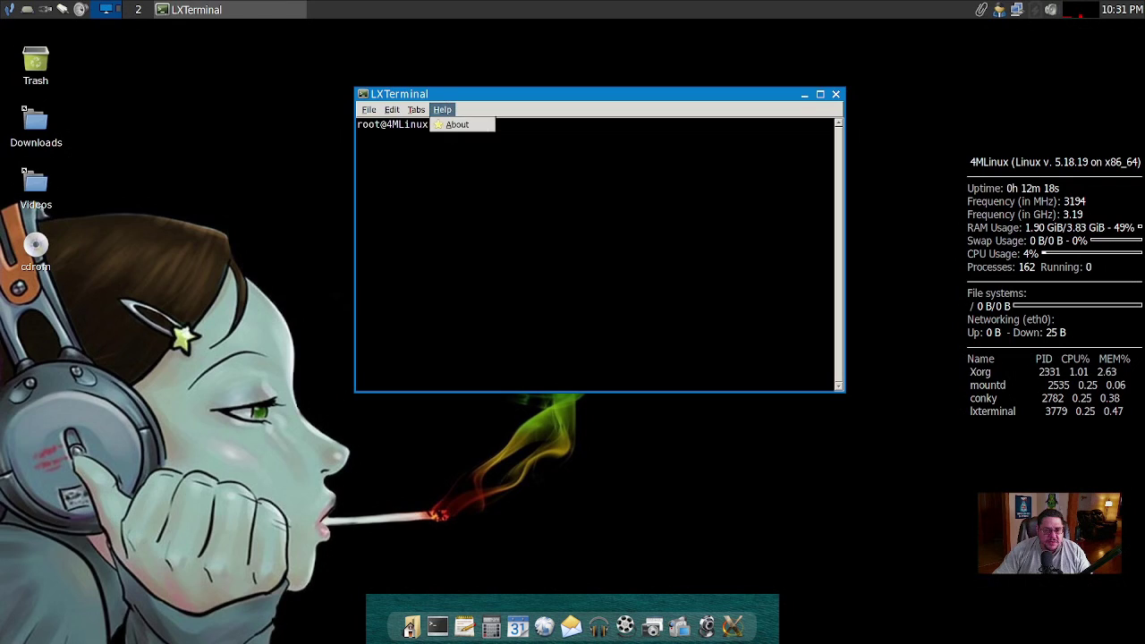
left_click(458, 123)
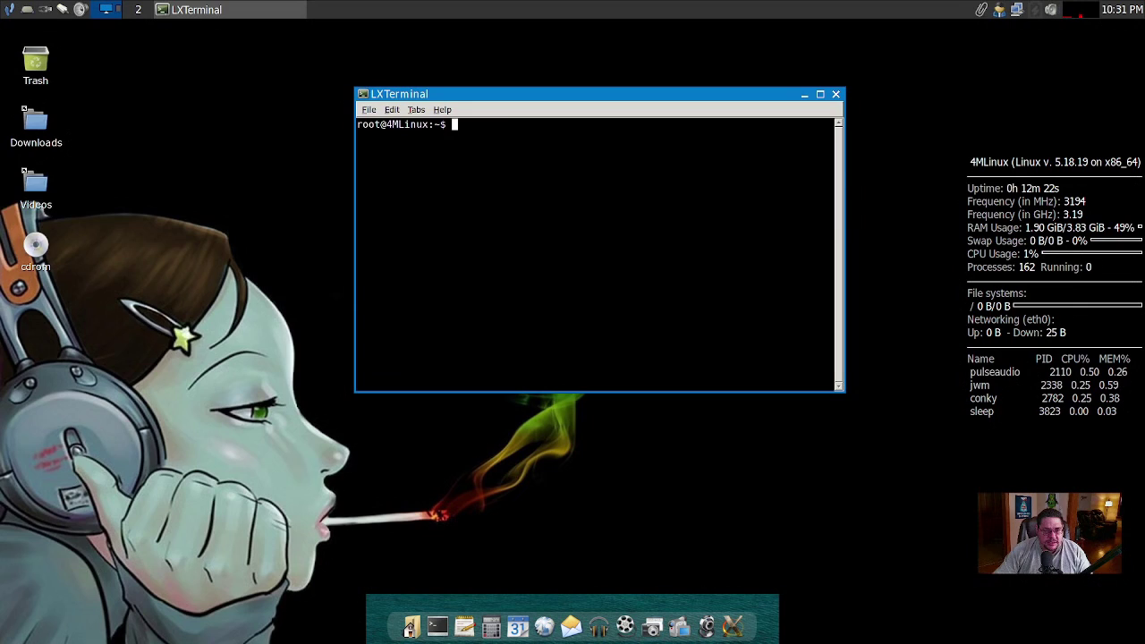
key("ctrl+d")
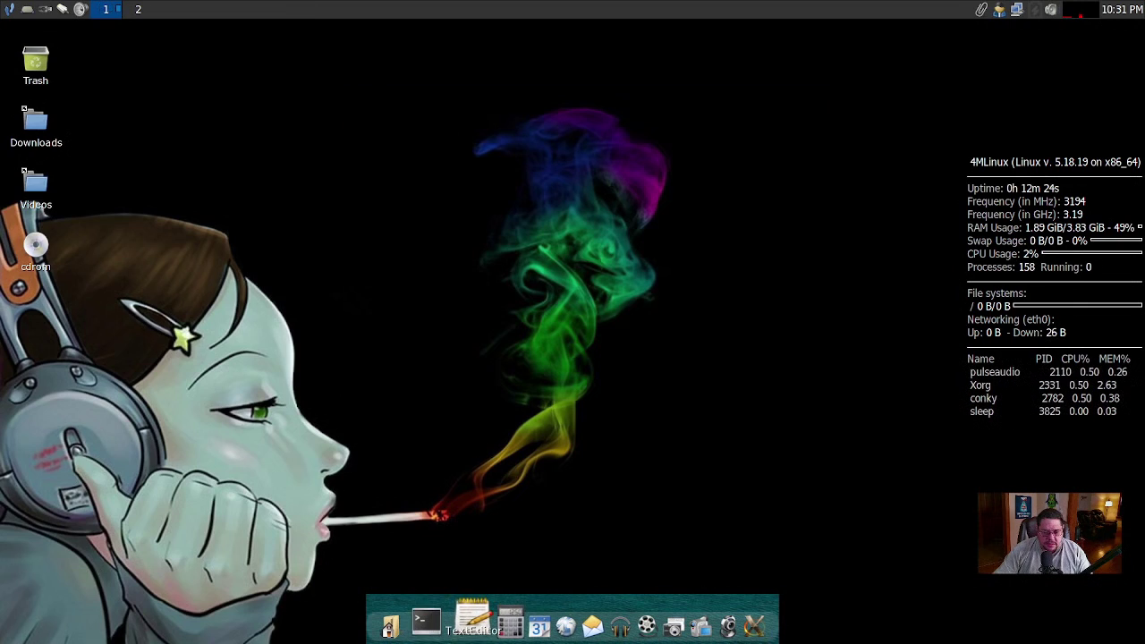
Open the text editor, move its window toward the middle of the desktop, view its About information and close it.
left_click(461, 619)
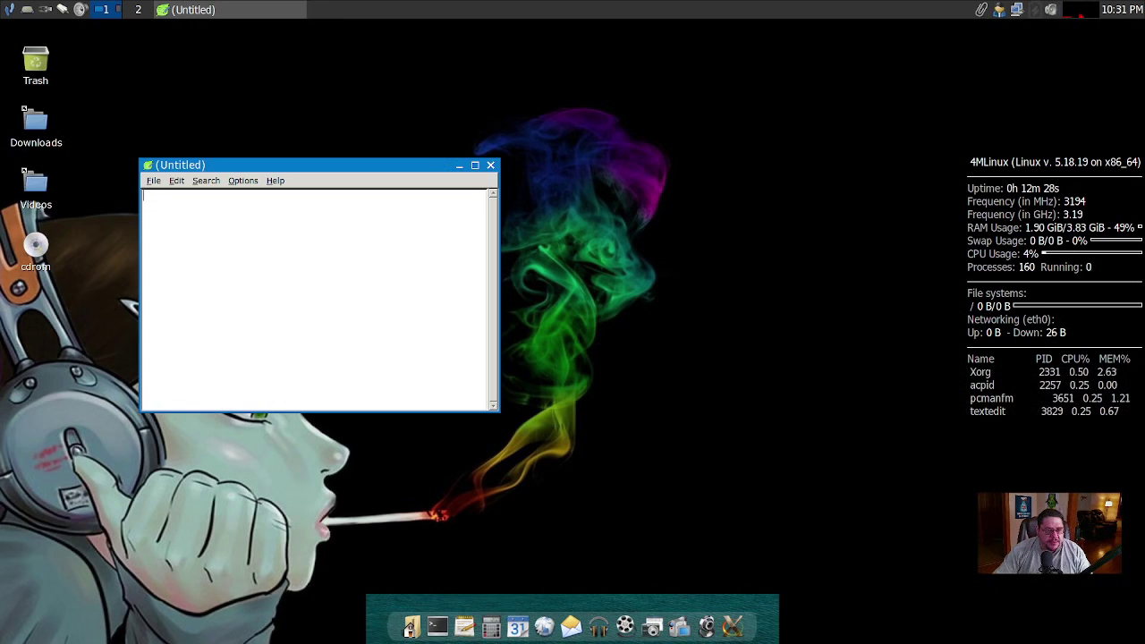
left_click_drag(319, 165, 489, 144)
left_click(445, 159)
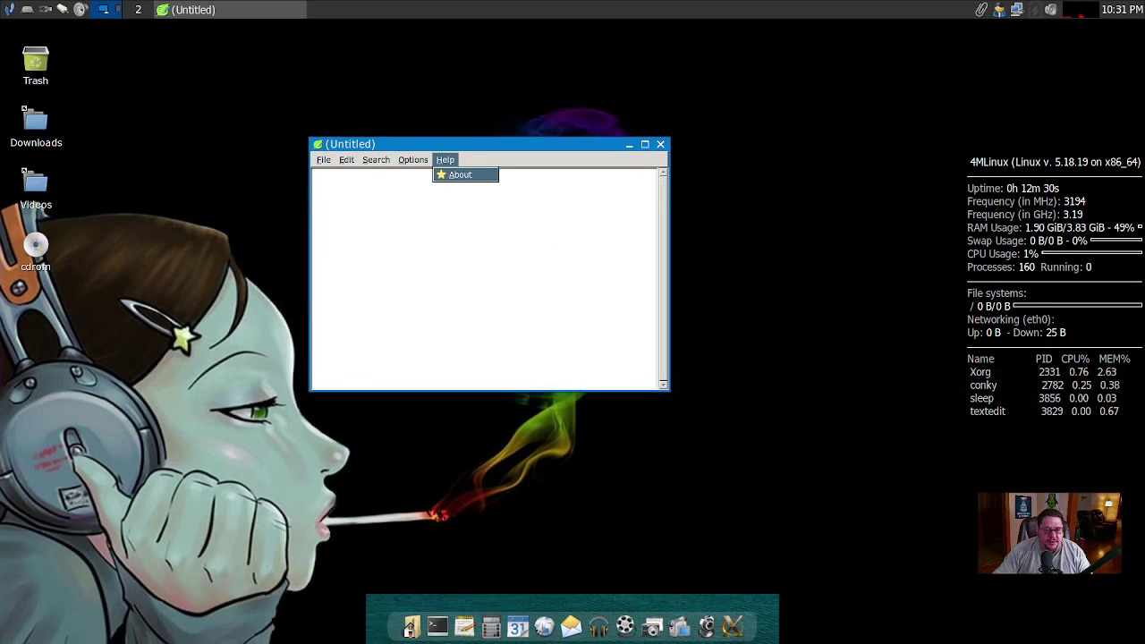
left_click(460, 174)
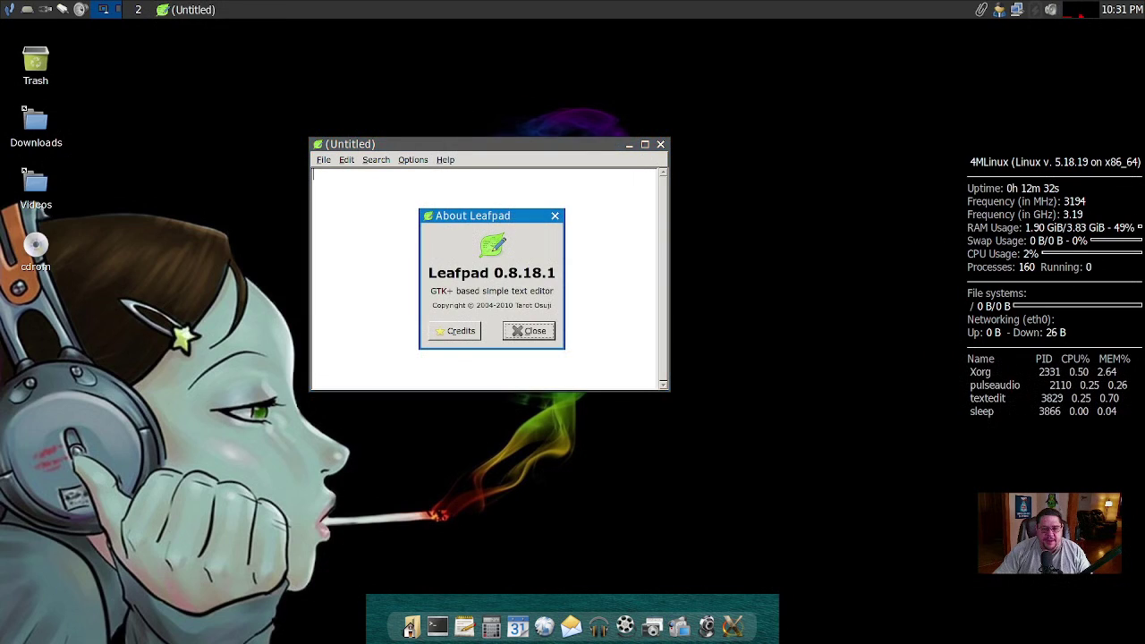
key("Return")
key("ctrl+q")
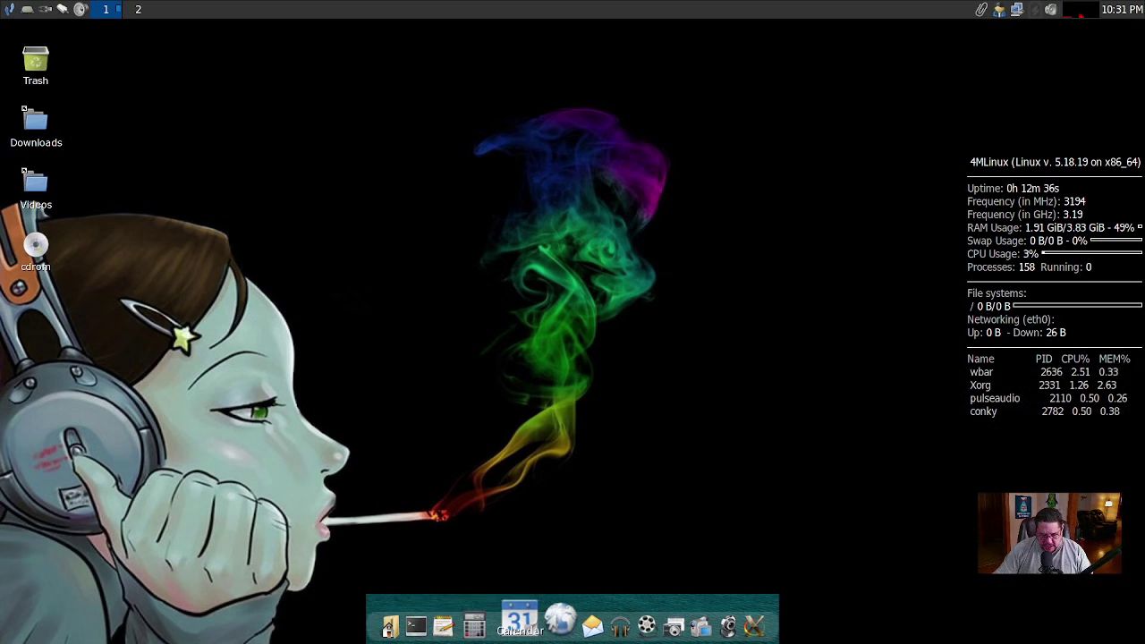
Open the calendar application from the dock, look at the current month and close it.
left_click(517, 620)
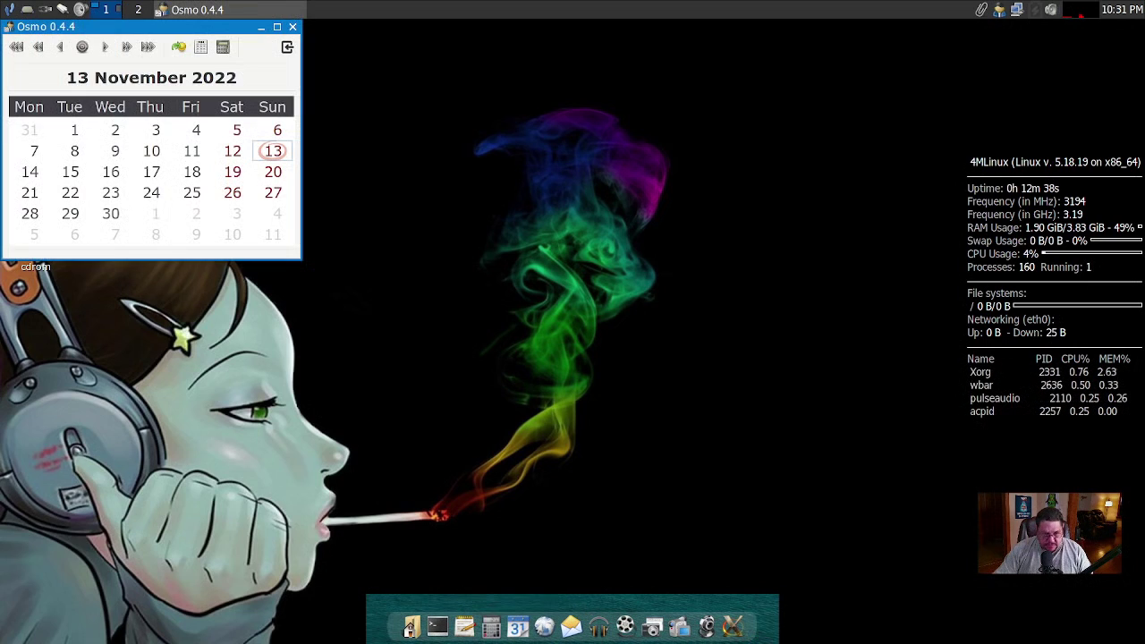
key("super+d")
key("super+d")
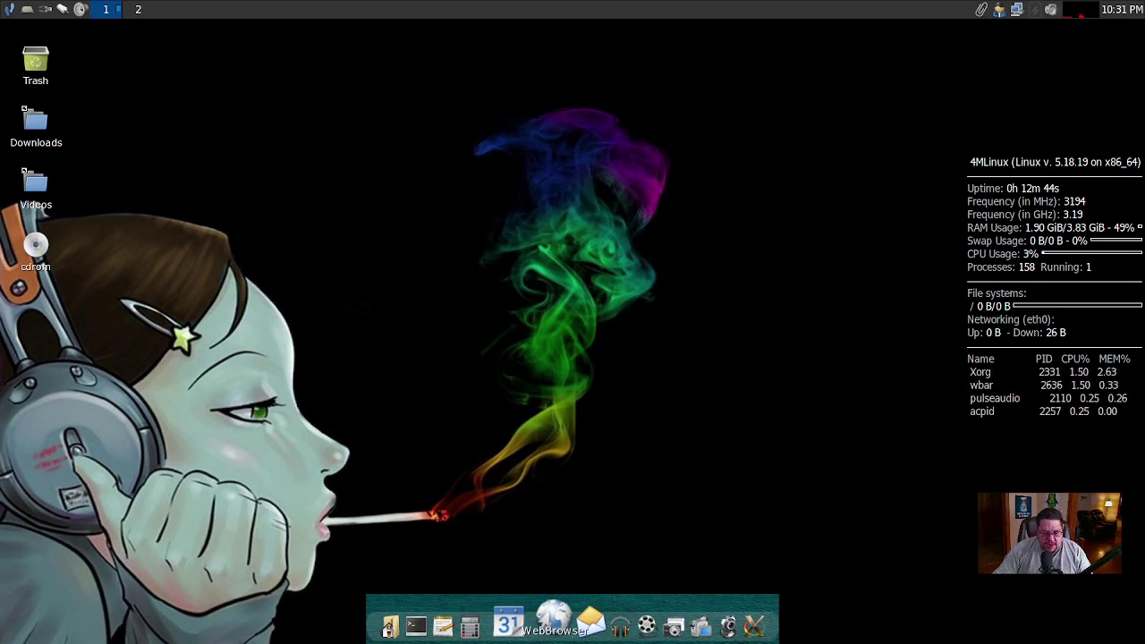
Open the web browser, make Pale Moon the default browser, view its About information and close it with all its tabs.
left_click(551, 617)
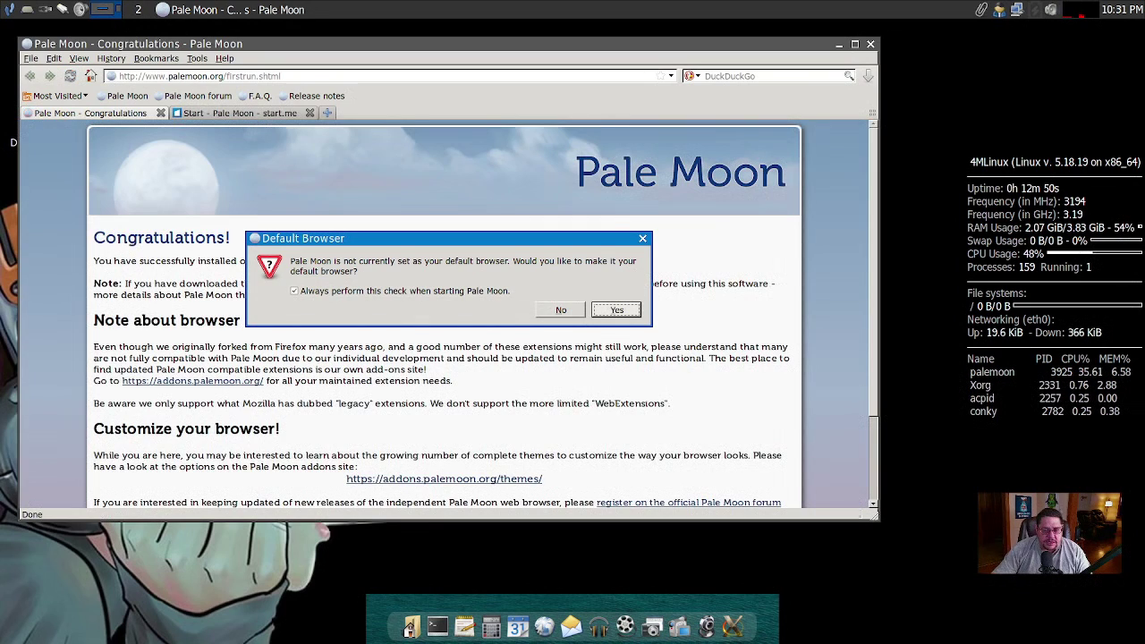
key("Return")
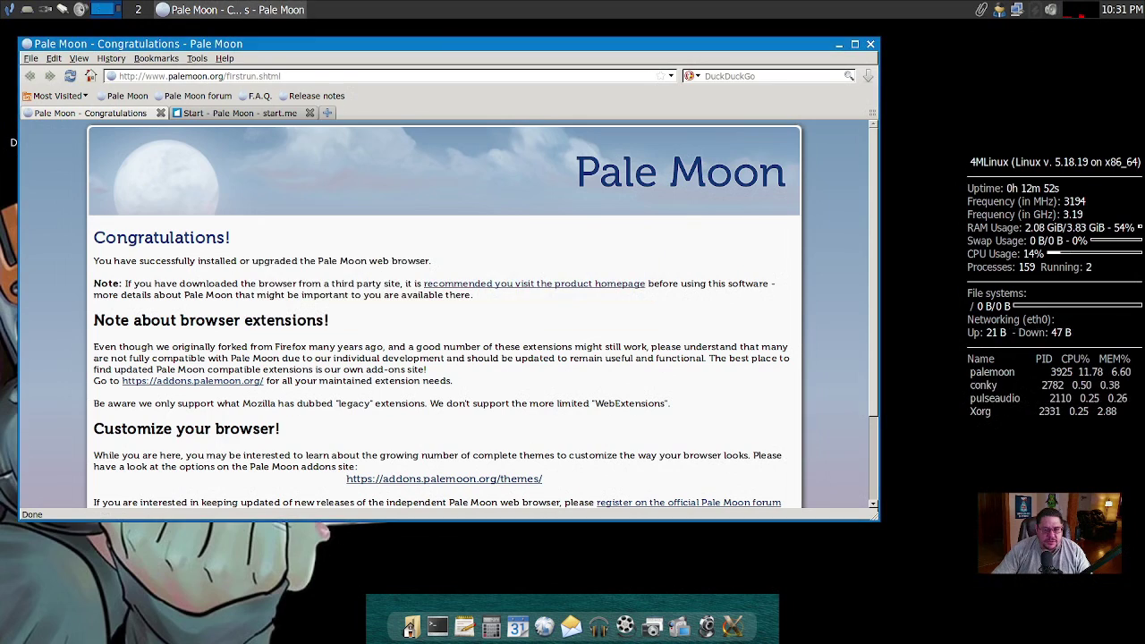
left_click(225, 58)
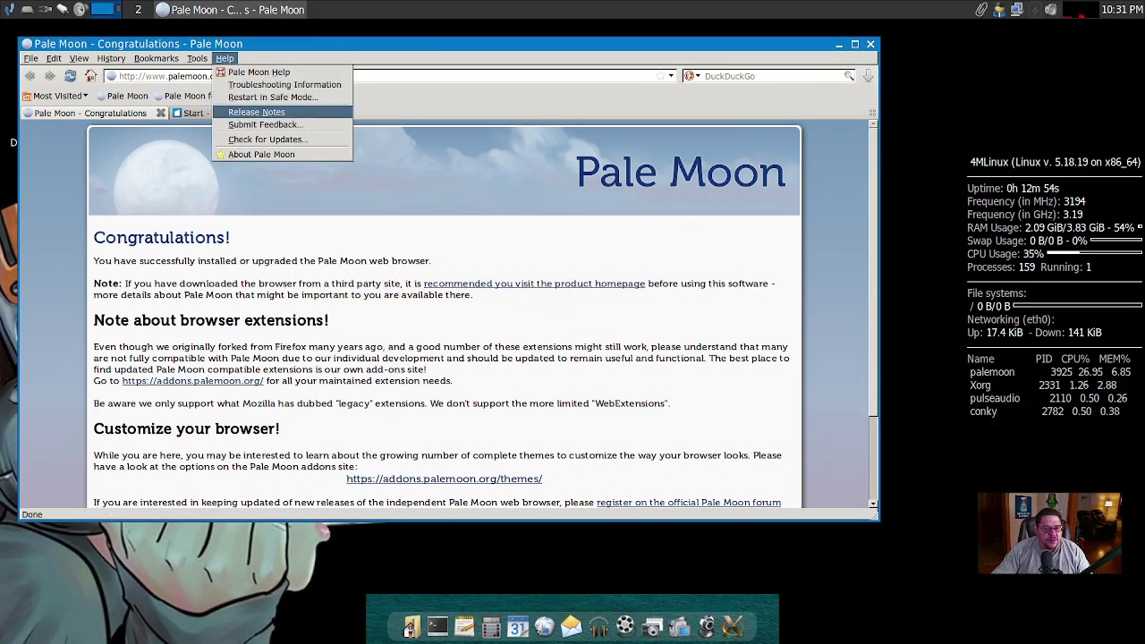
key("Return")
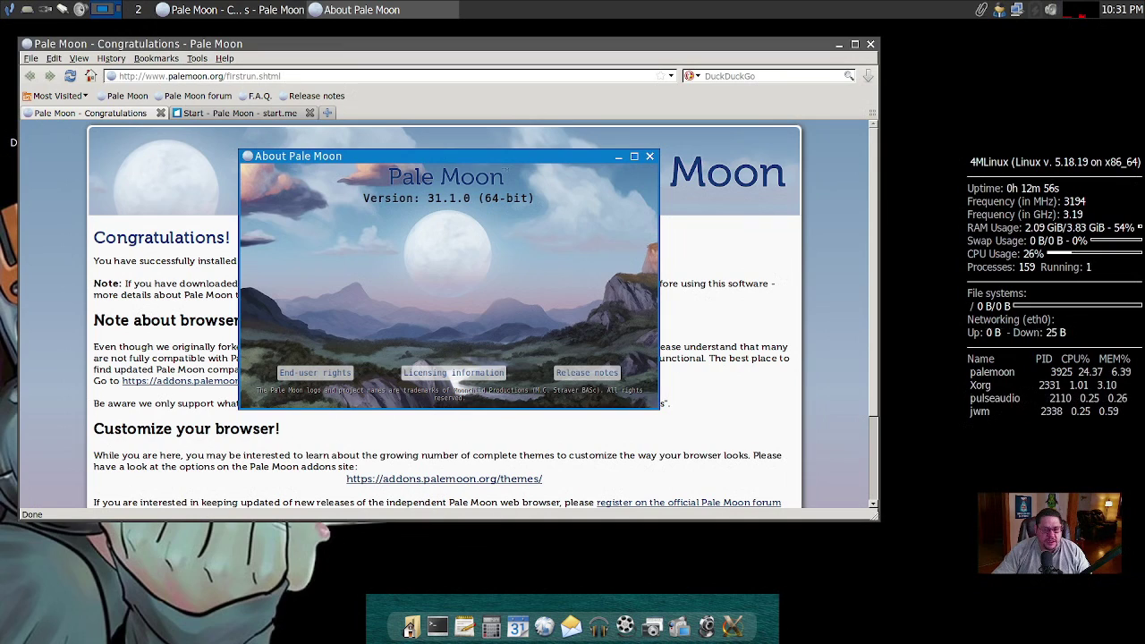
key("Escape")
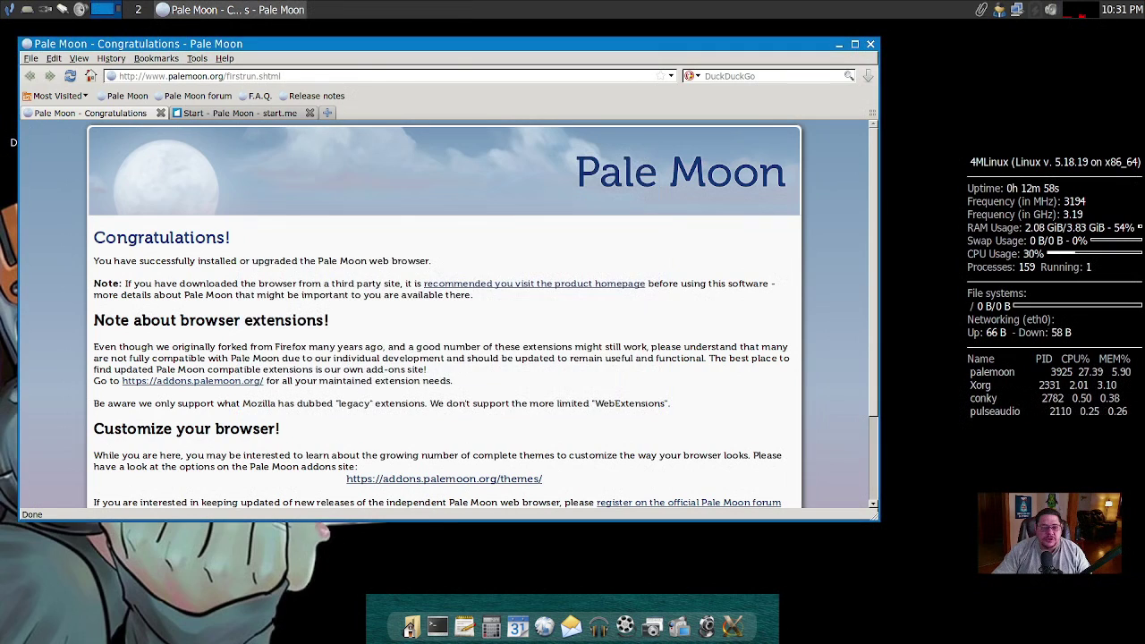
key("alt+F4")
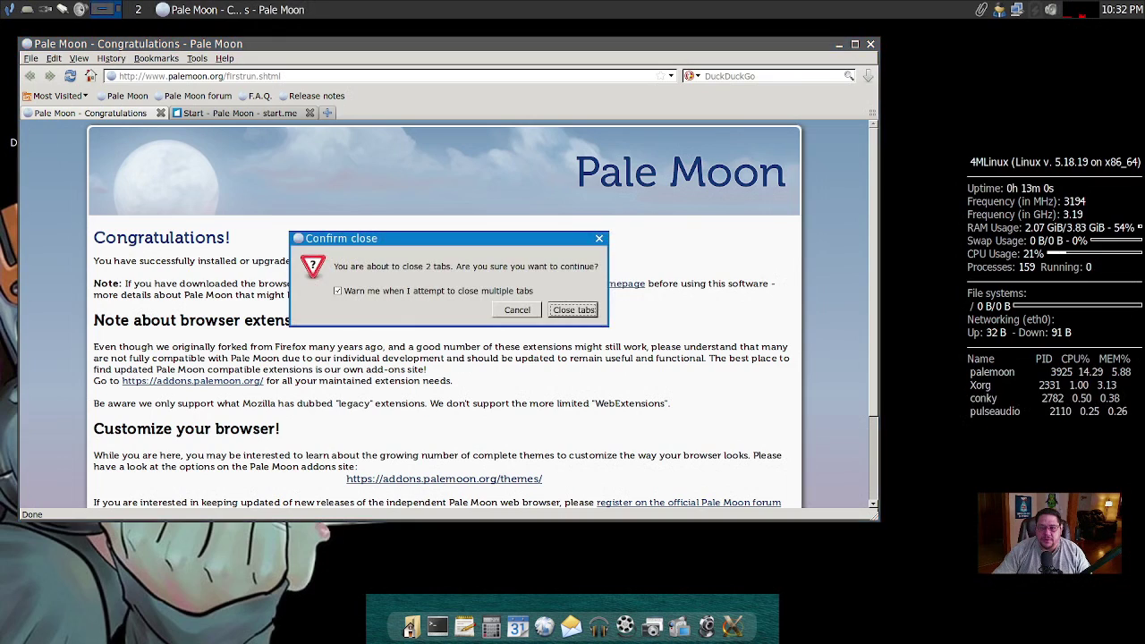
key("Return")
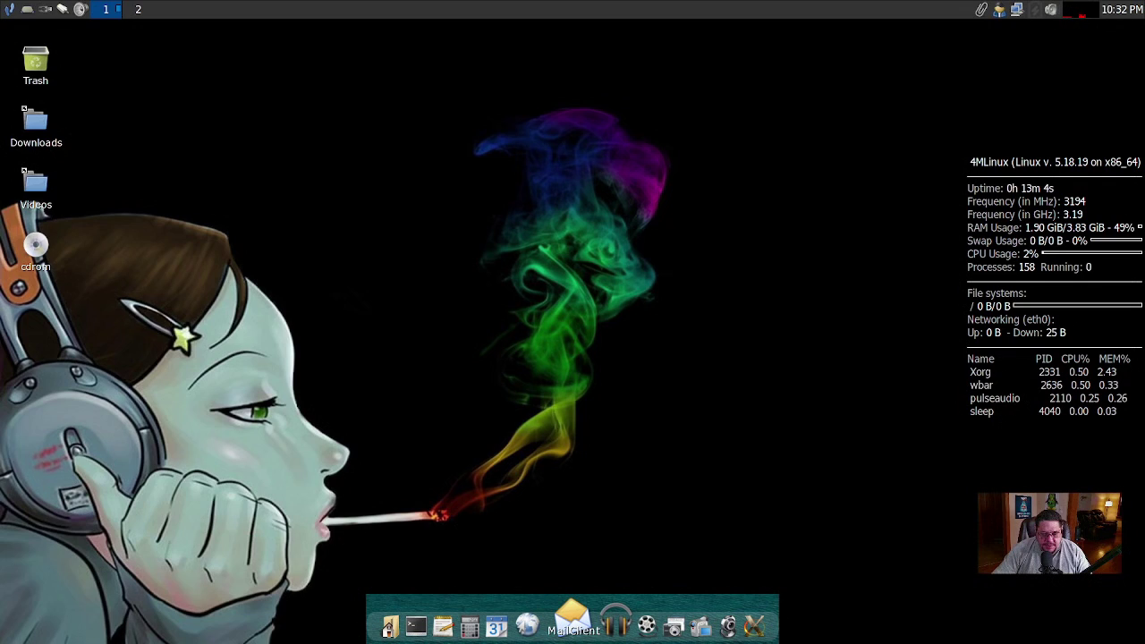
Open the mail client, skip both the mailbox creation and the new account setup, and close Sylpheed.
left_click(572, 619)
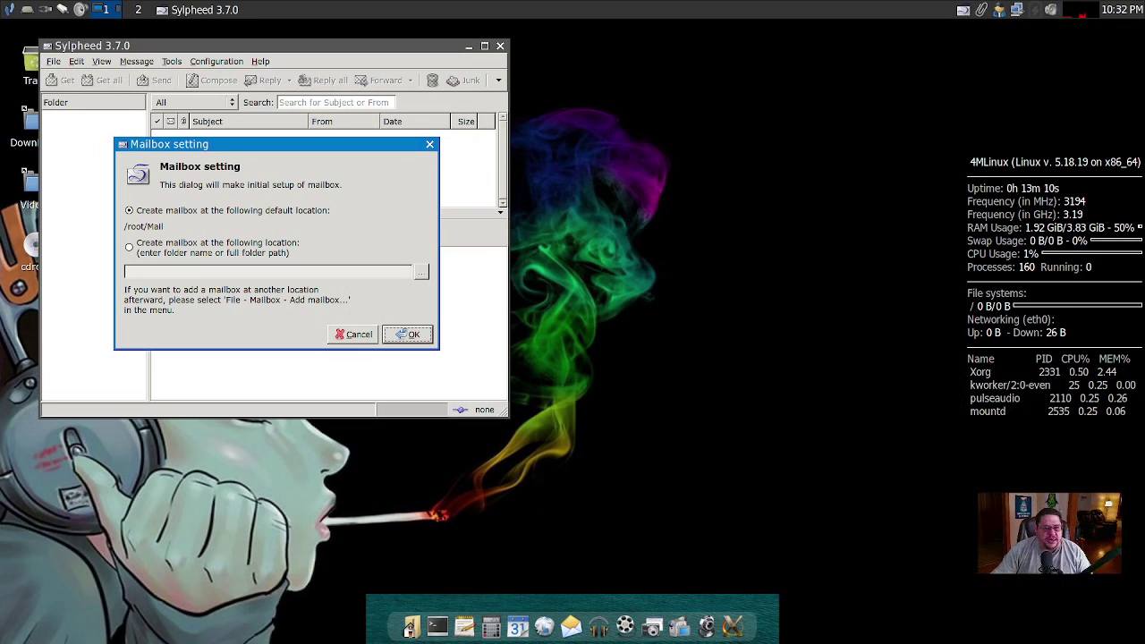
left_click(353, 333)
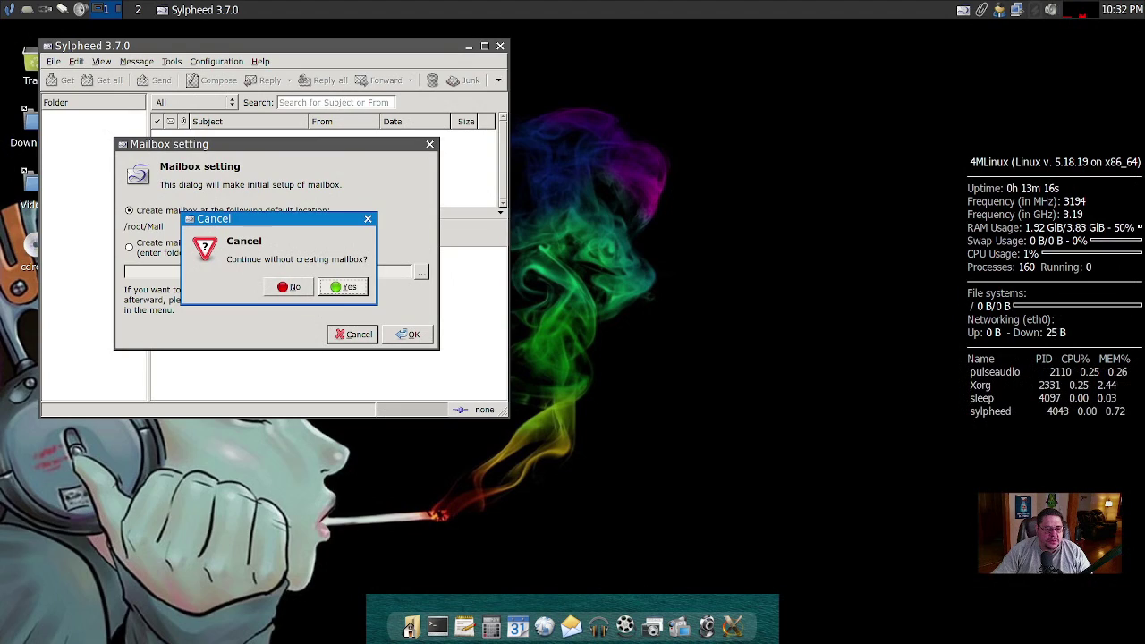
key("Return")
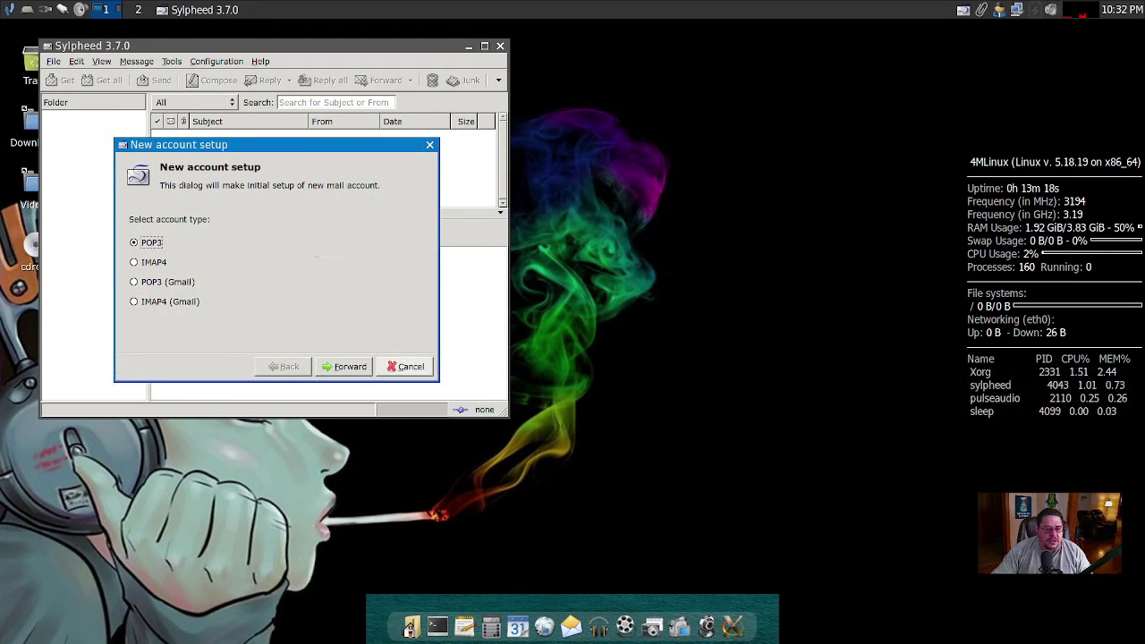
left_click(405, 366)
left_click(327, 302)
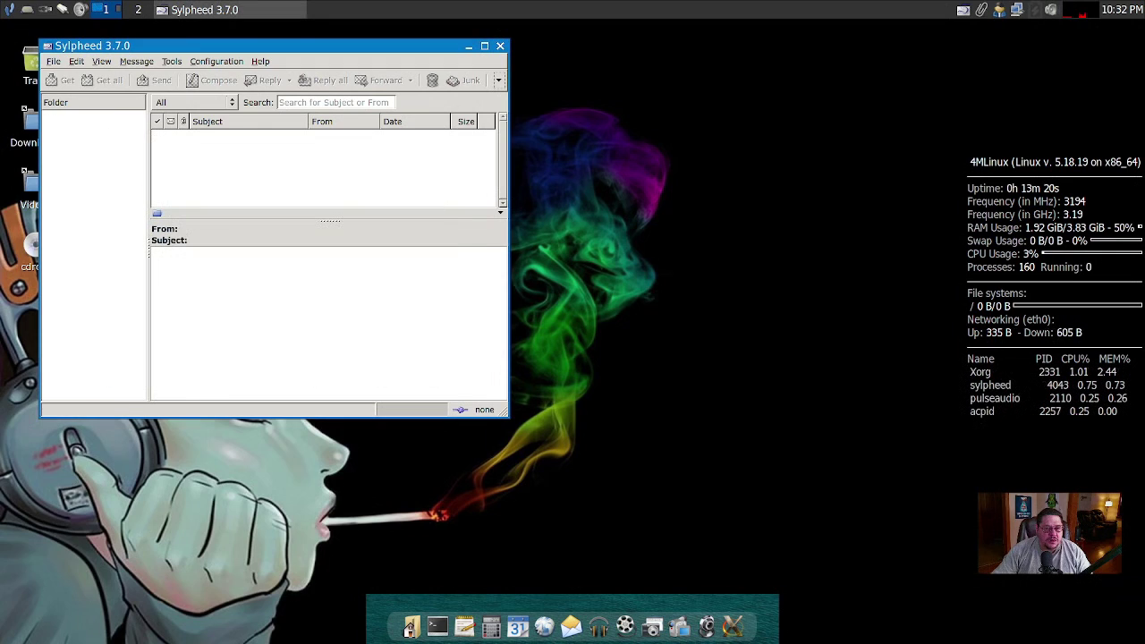
key("ctrl+q")
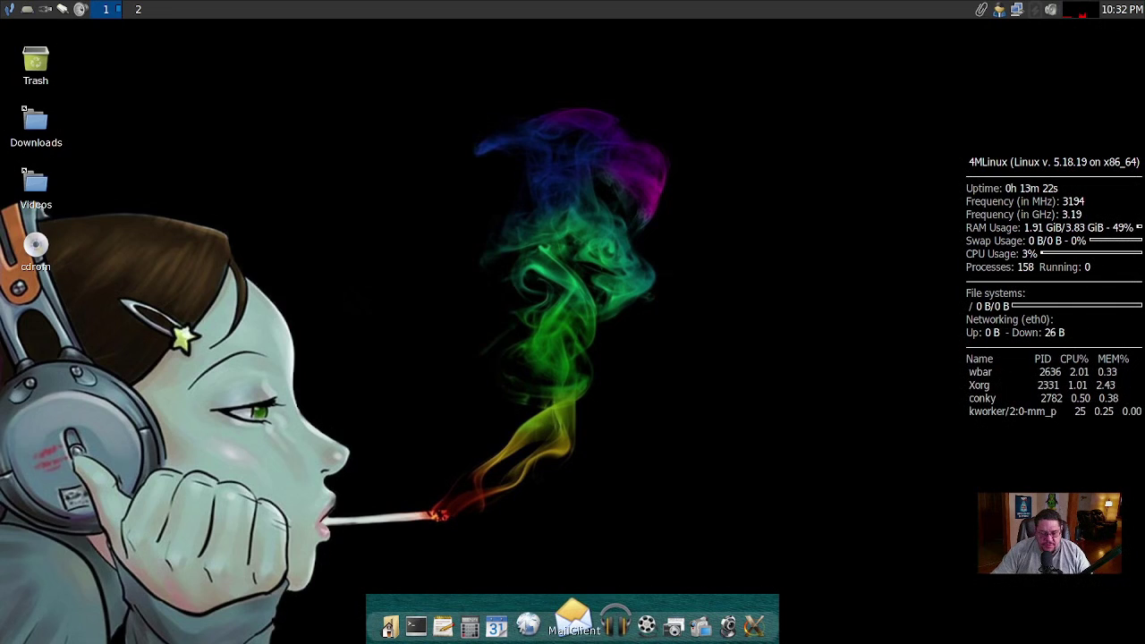
Open the GQmpeg audio player from the dock, move it clear of the desktop icons and close it.
left_click(607, 620)
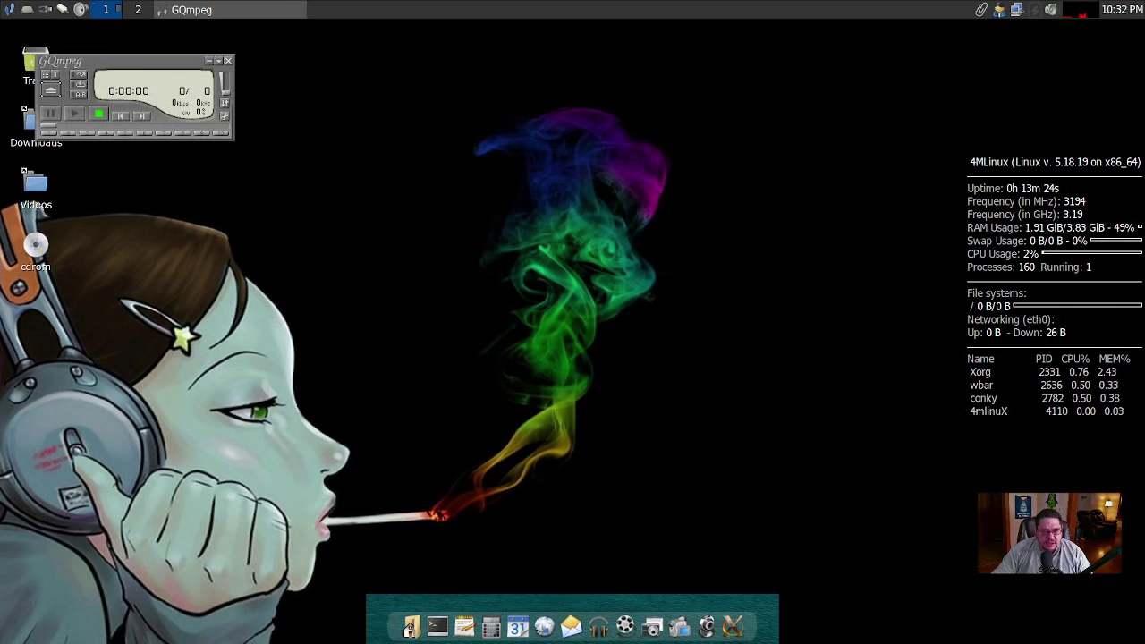
left_click_drag(135, 60, 423, 91)
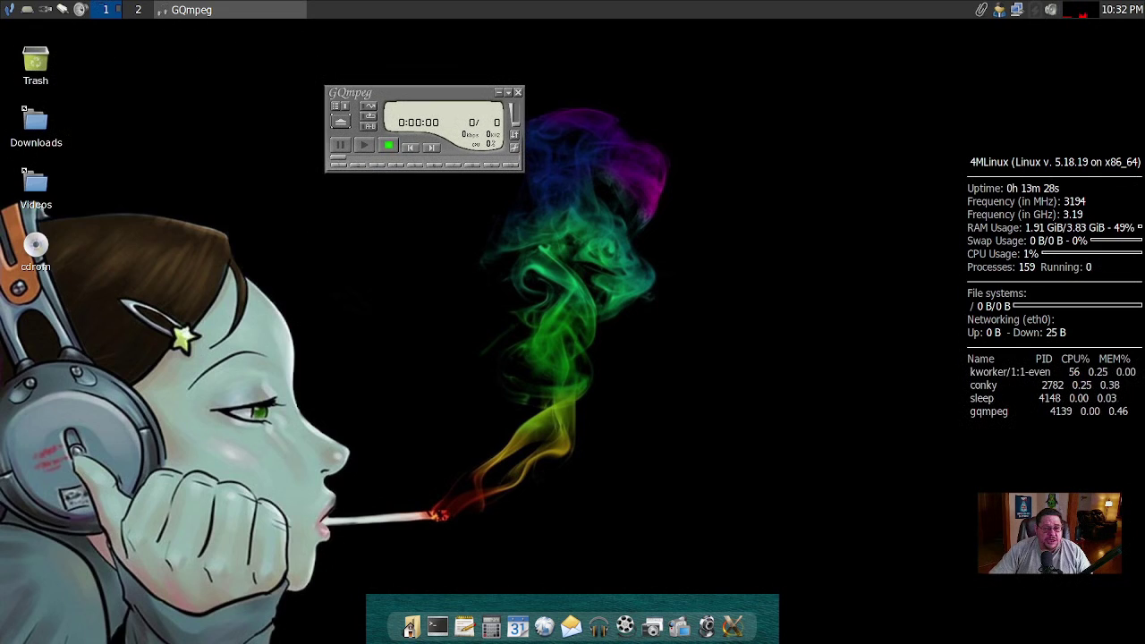
left_click(518, 92)
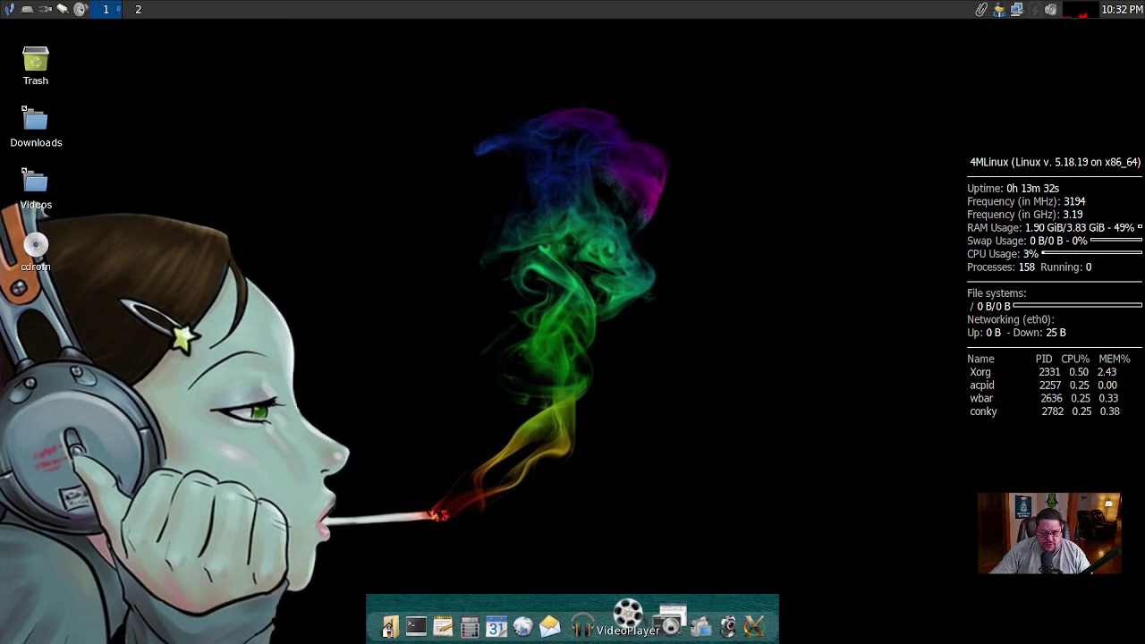
Open the Celluloid video player from the dock, move it clear of the desktop icons and close it.
left_click(628, 615)
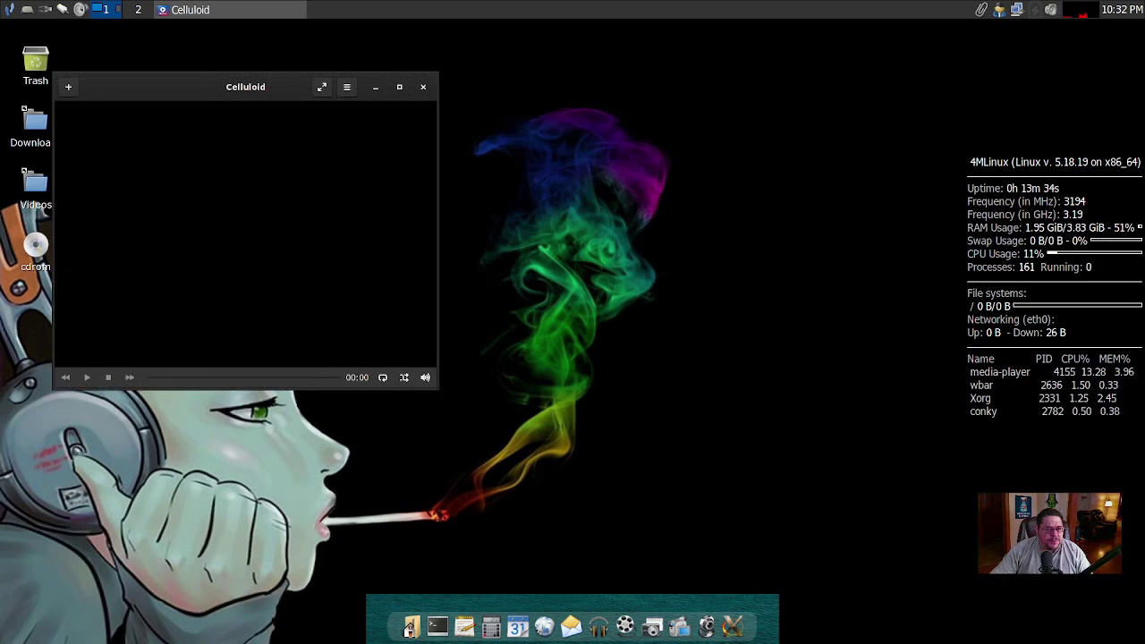
left_click_drag(246, 86, 449, 73)
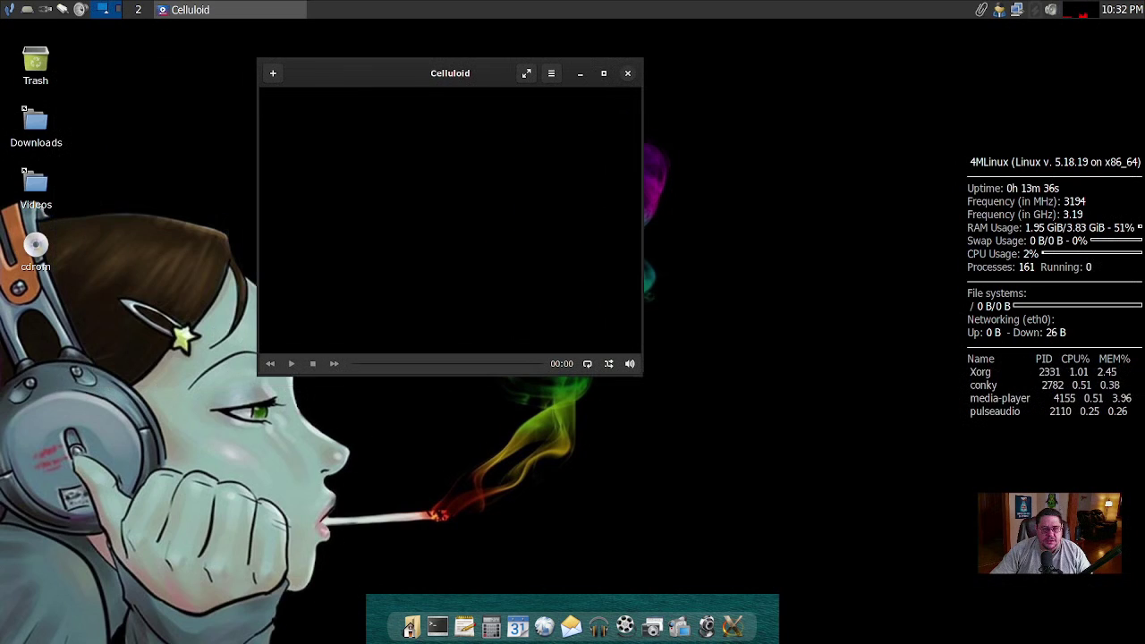
left_click(627, 72)
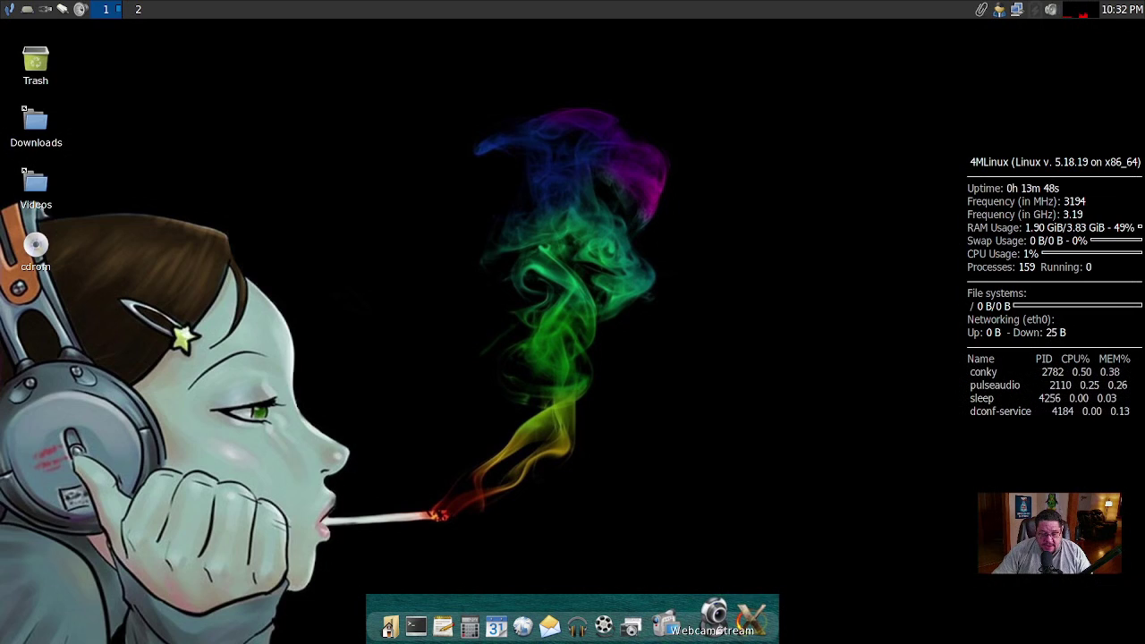
Remove the system monitor overlay from the desktop, then look at the main application menu and dismiss it.
left_click(737, 617)
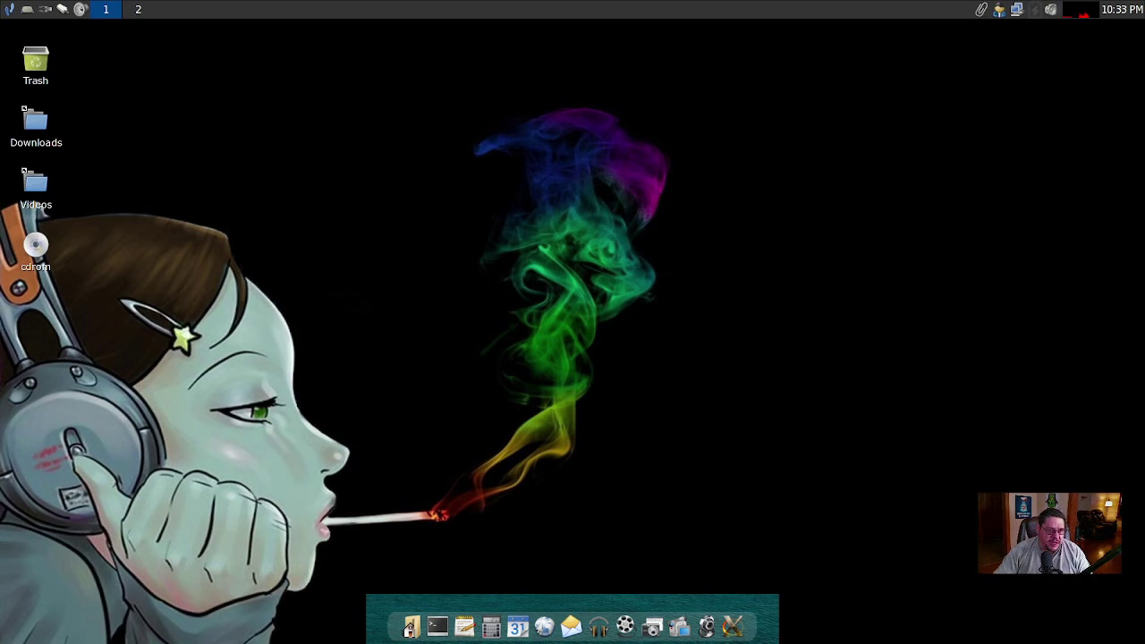
left_click(8, 9)
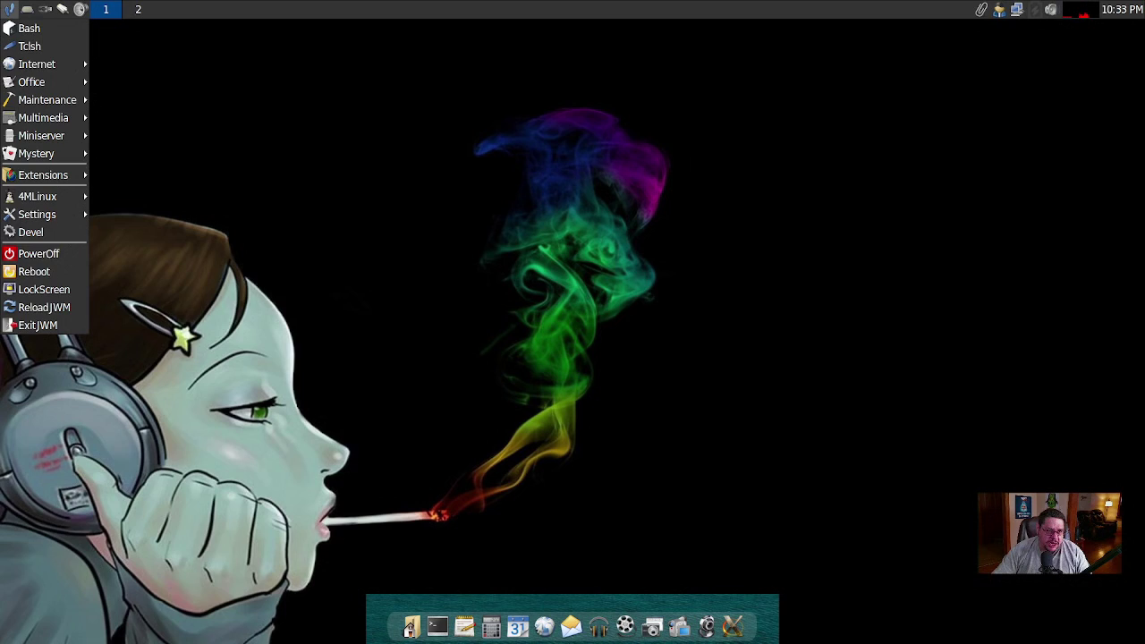
key("Escape")
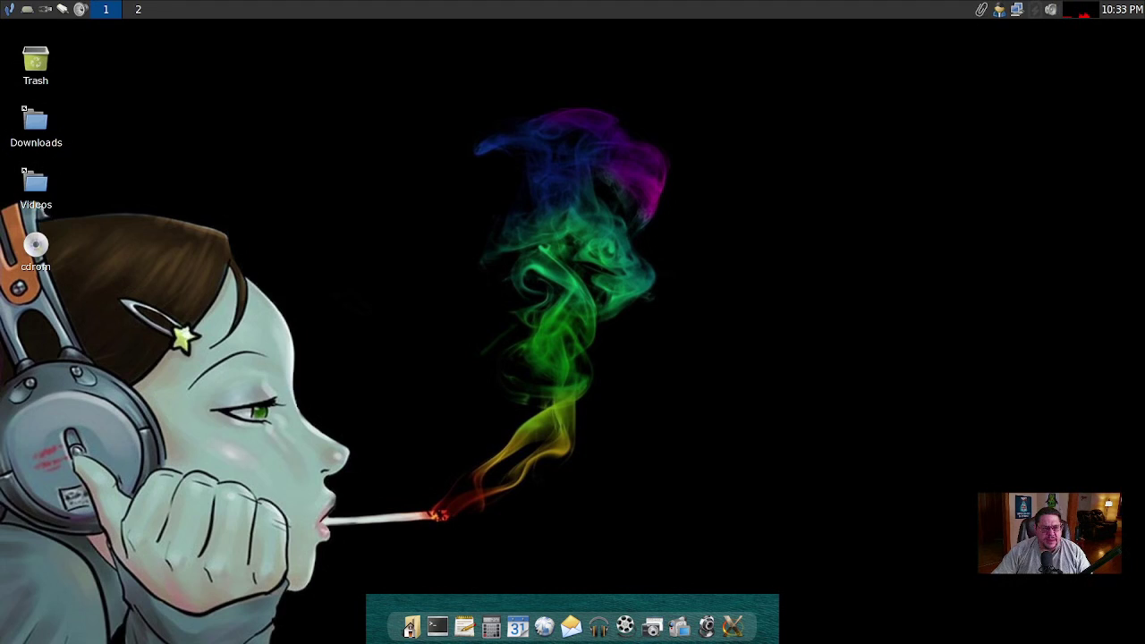
Mute and unmute the system volume, then open the QasMixer volume mixer, look at it and close it.
left_click(81, 8)
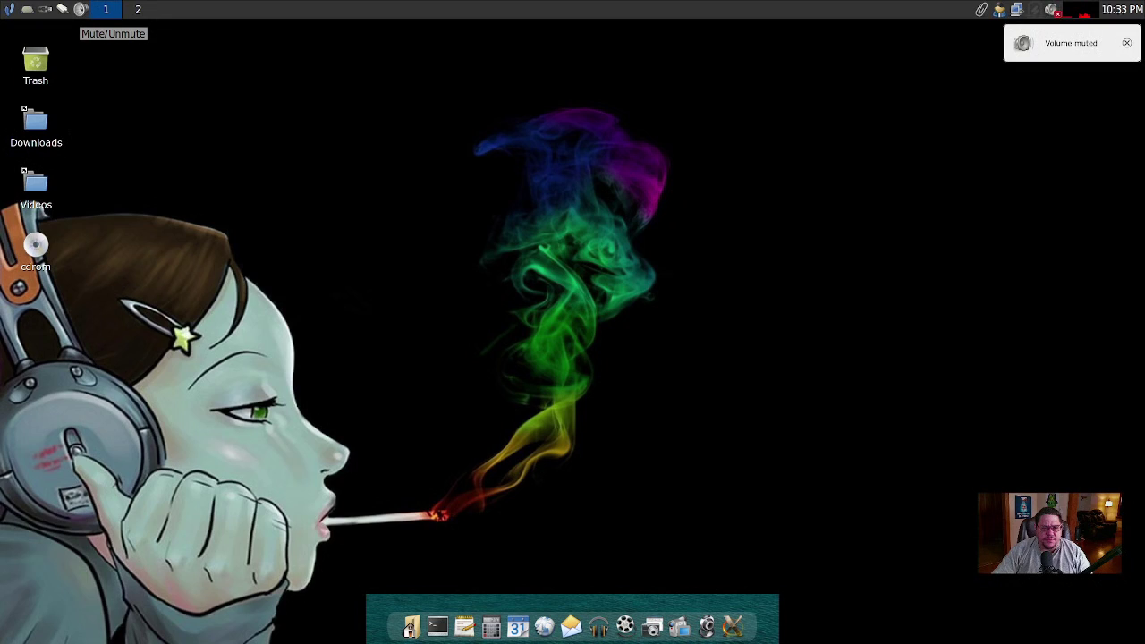
left_click(80, 9)
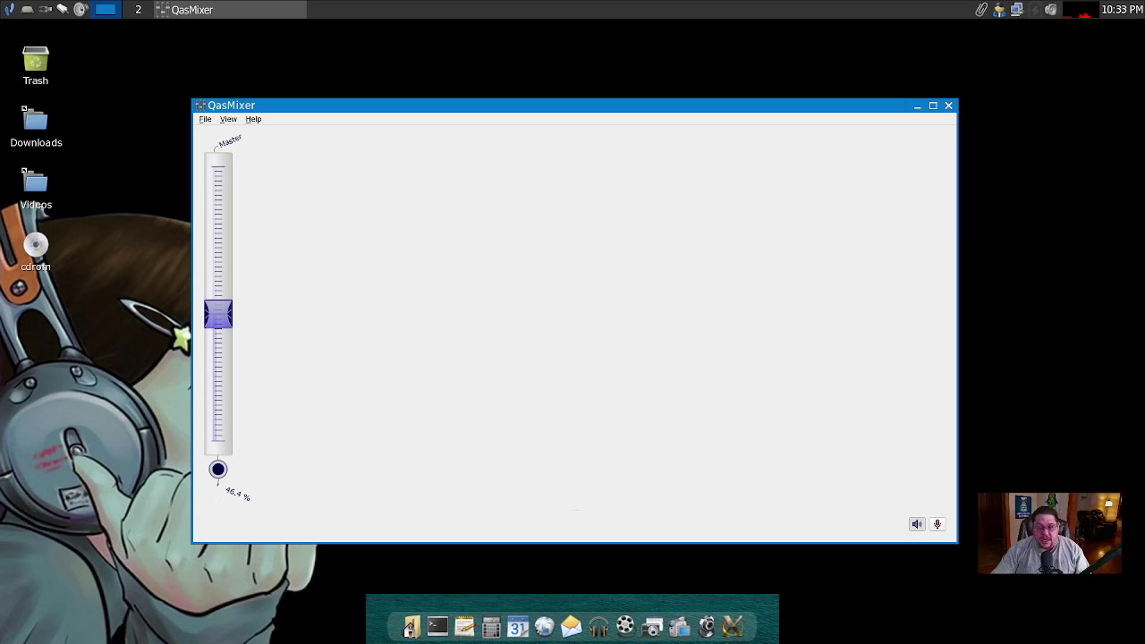
key("alt+F4")
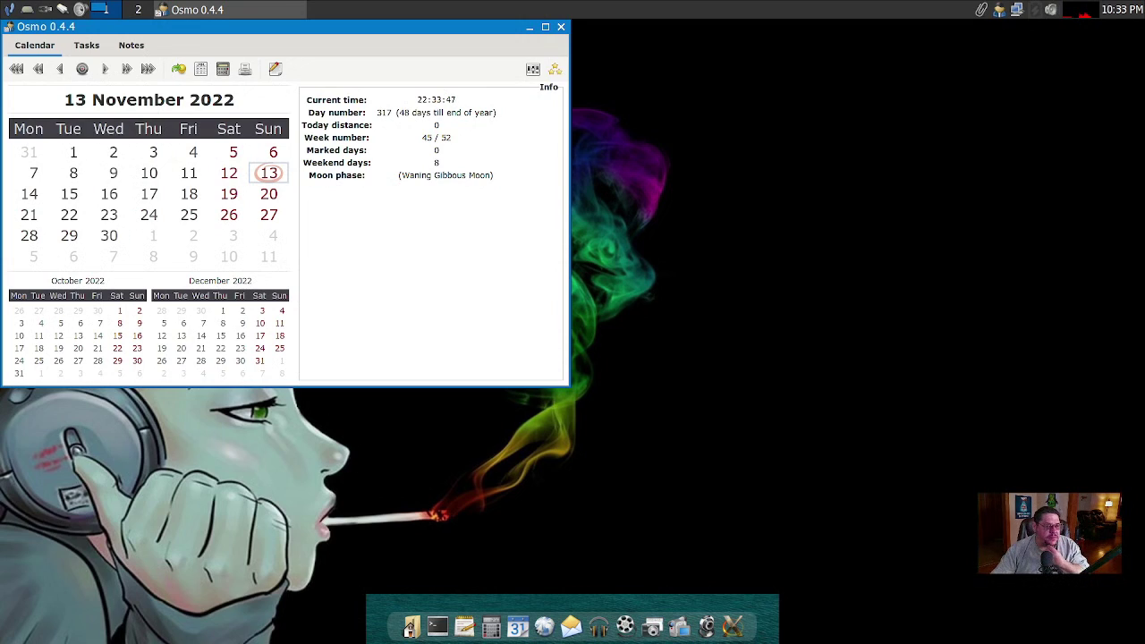
Look through Osmo's Tasks and Notes pages, return to its Calendar, and close both Osmo and QasMixer.
left_click(86, 44)
left_click(131, 45)
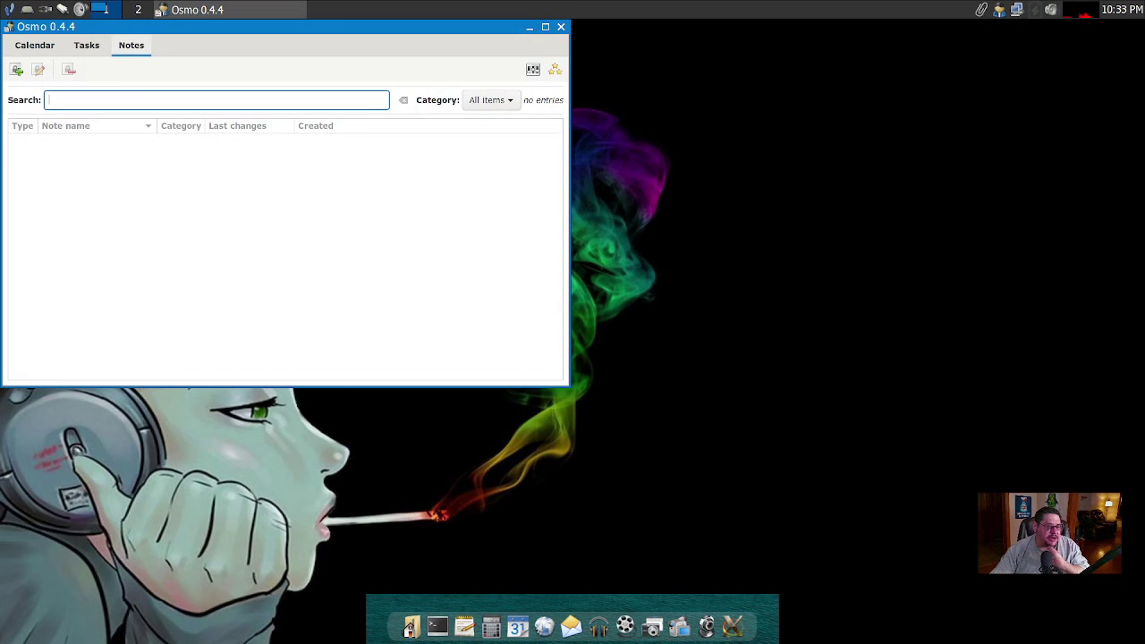
key("ctrl+Page_Down")
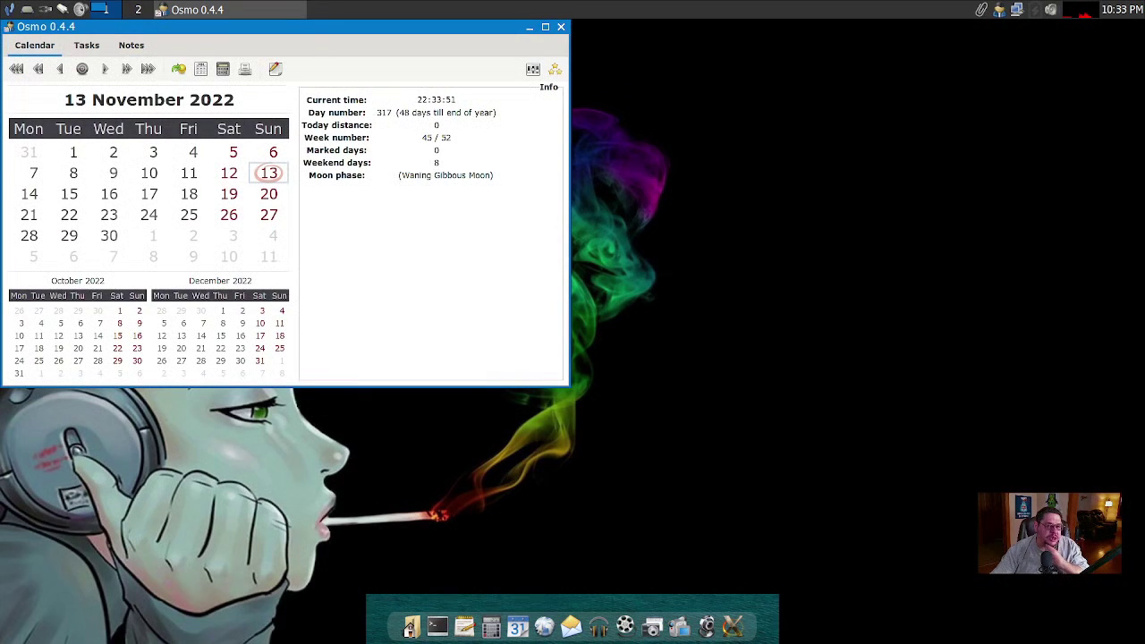
key("alt+F4")
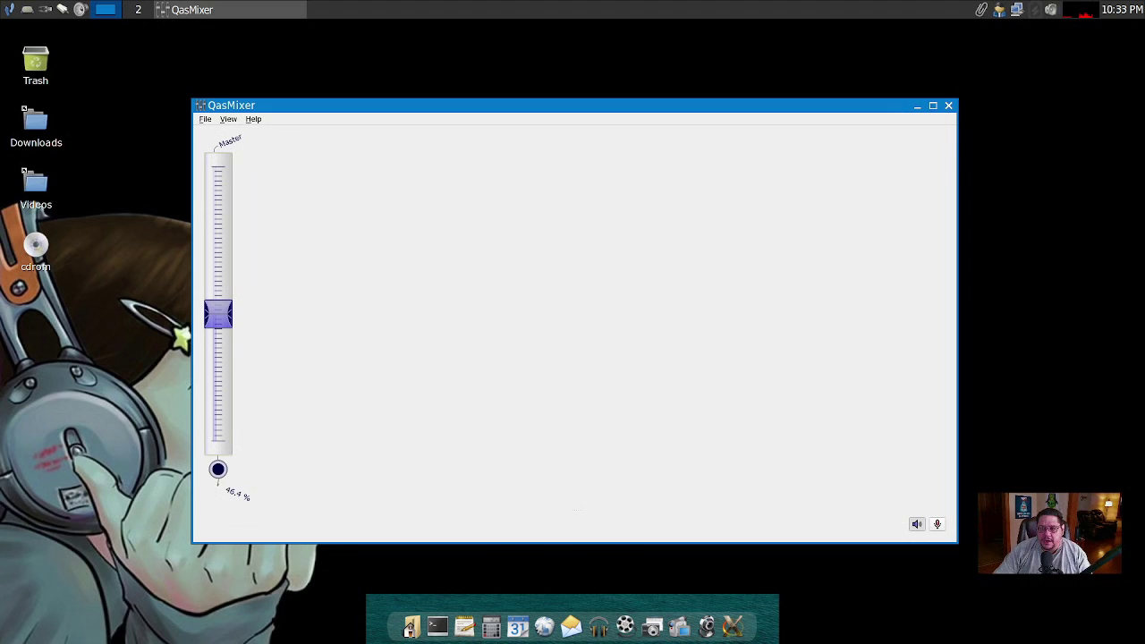
key("alt+F4")
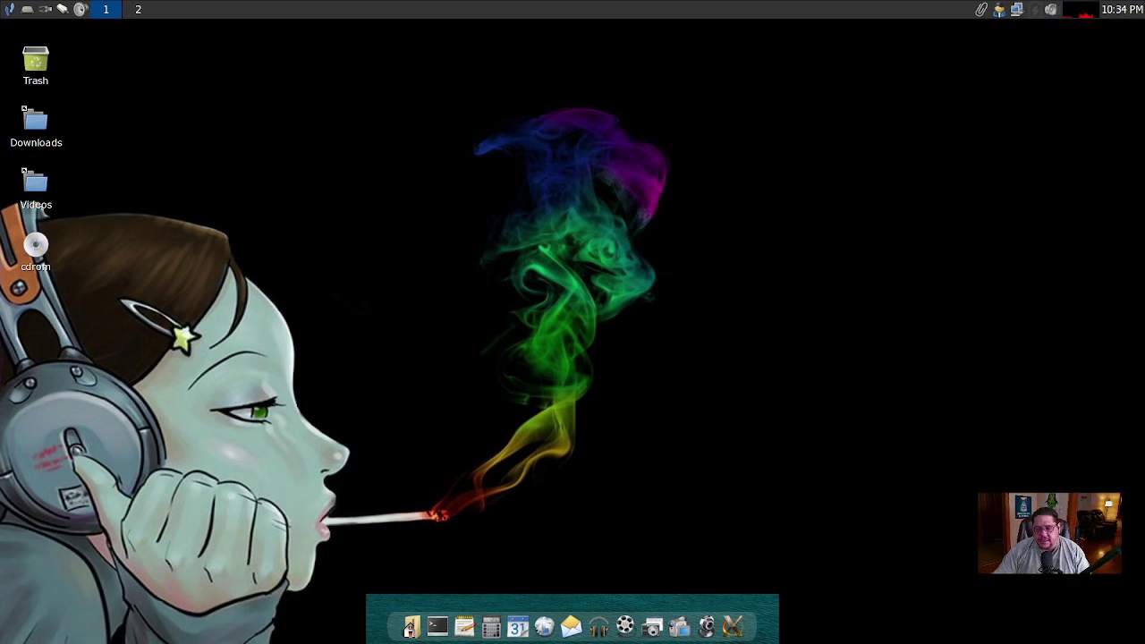
Look through the Internet applications in the main application menu, from NetSurf down to uGet.
key("alt+F1")
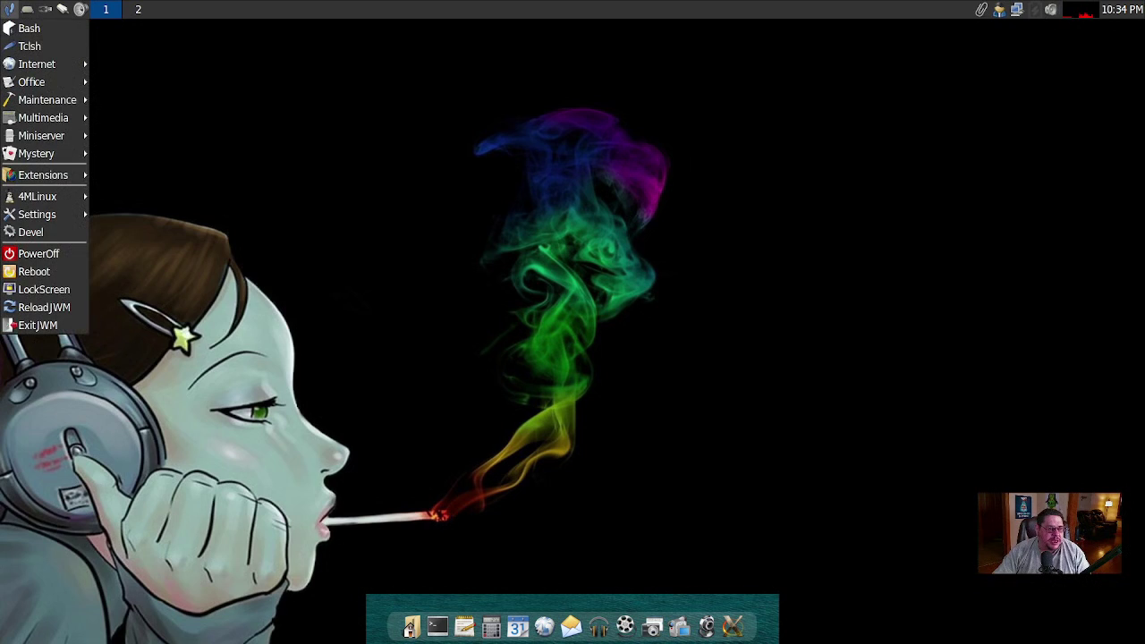
key("Down")
key("Down")
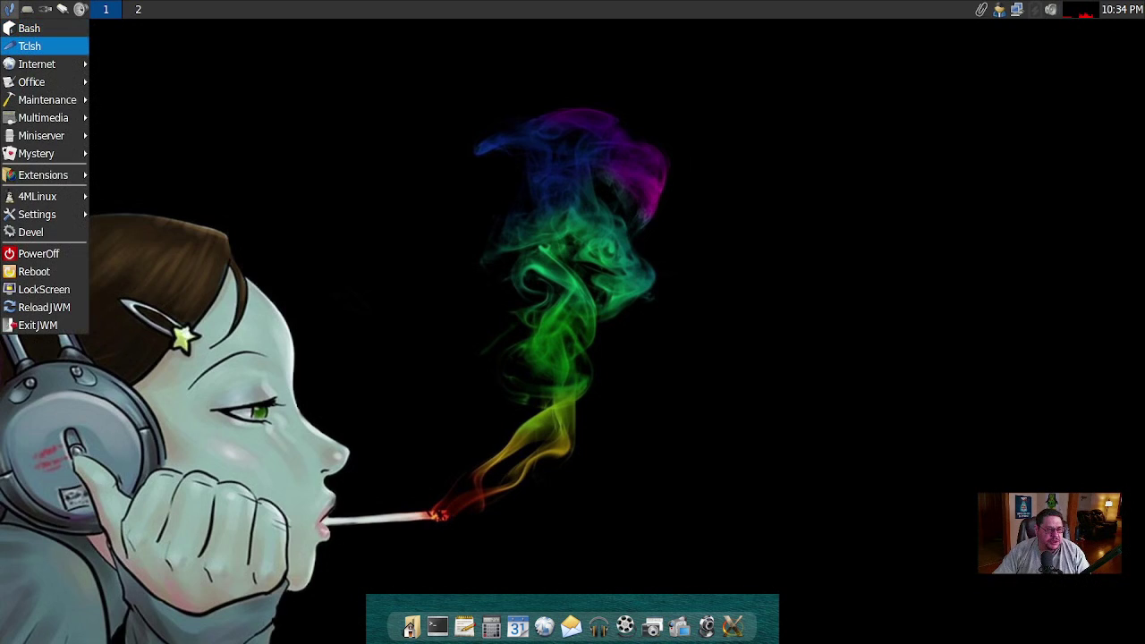
key("Down")
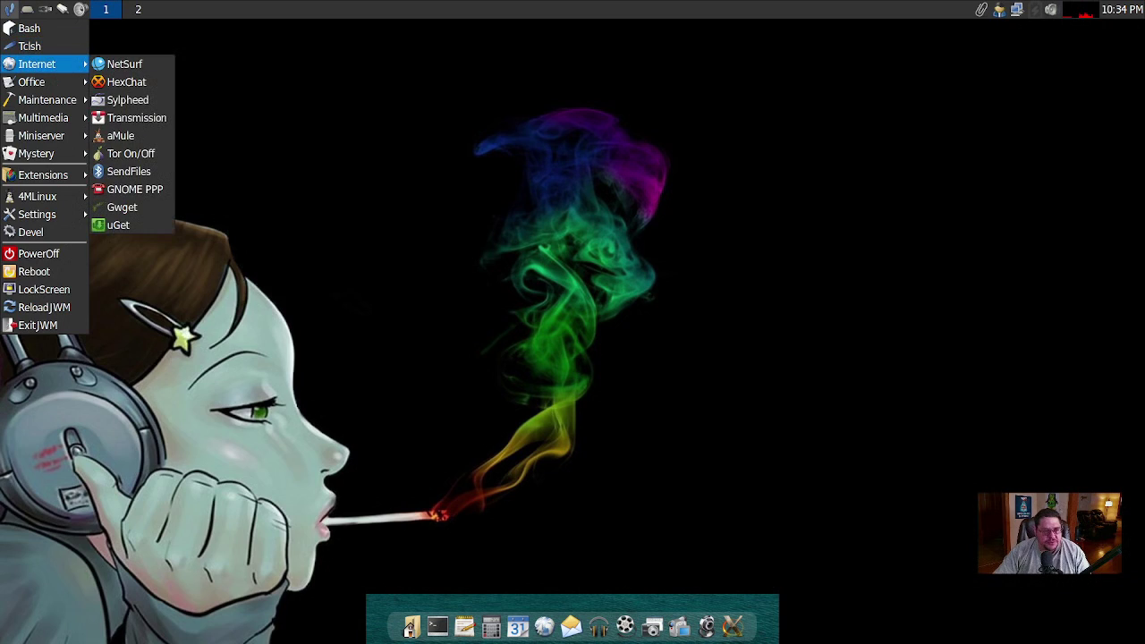
key("Right")
key("Down")
key("Down")
key("Down")
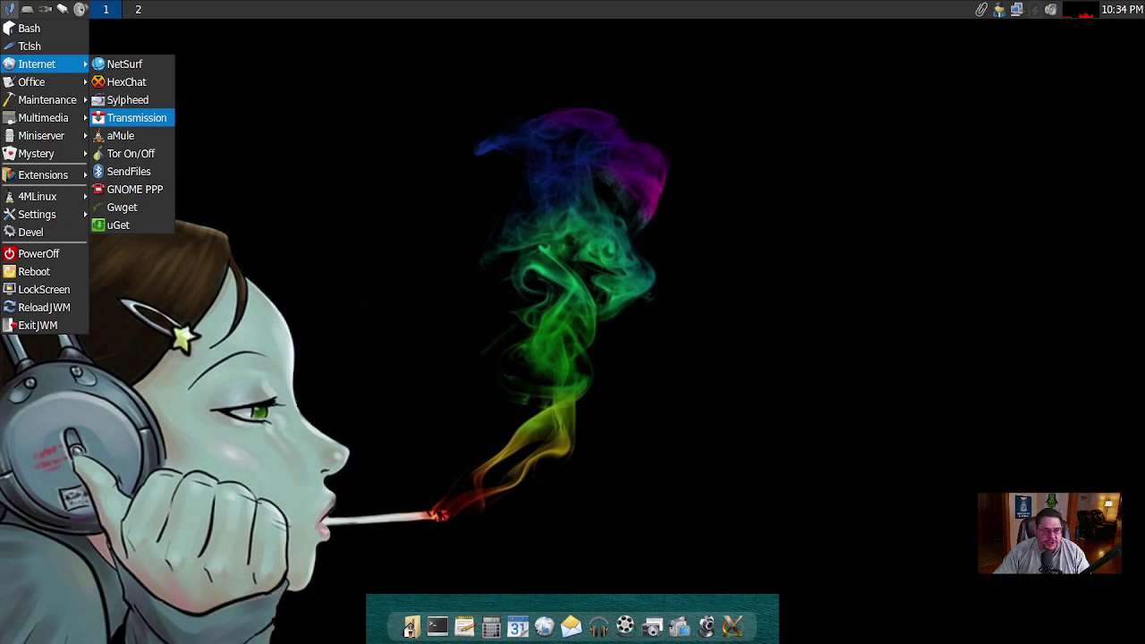
key("Down")
key("Down")
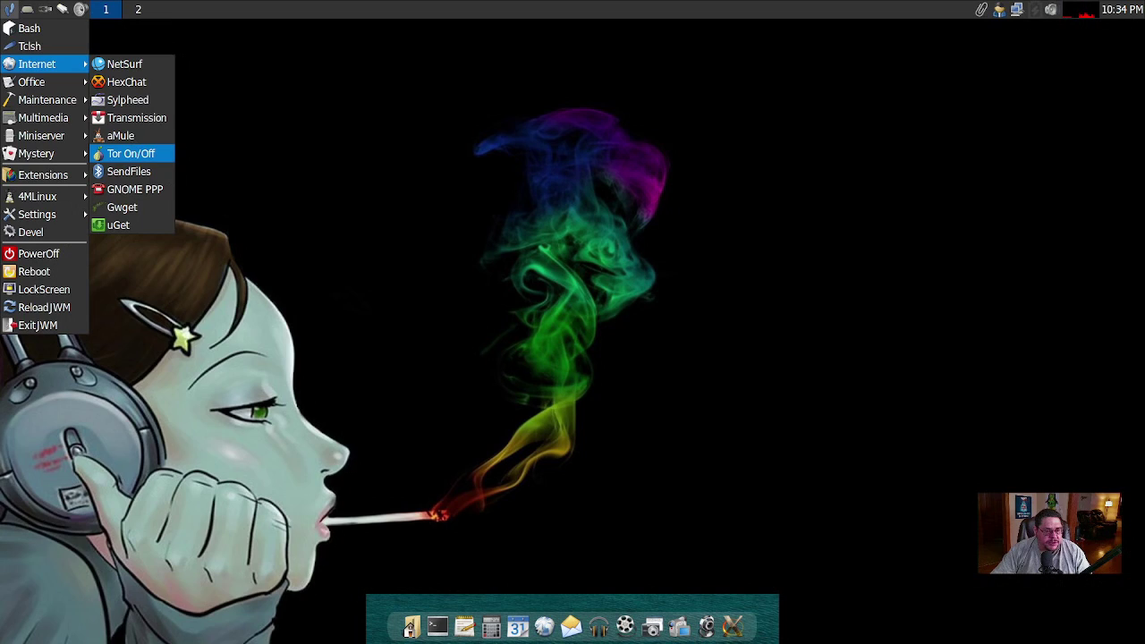
key("Down")
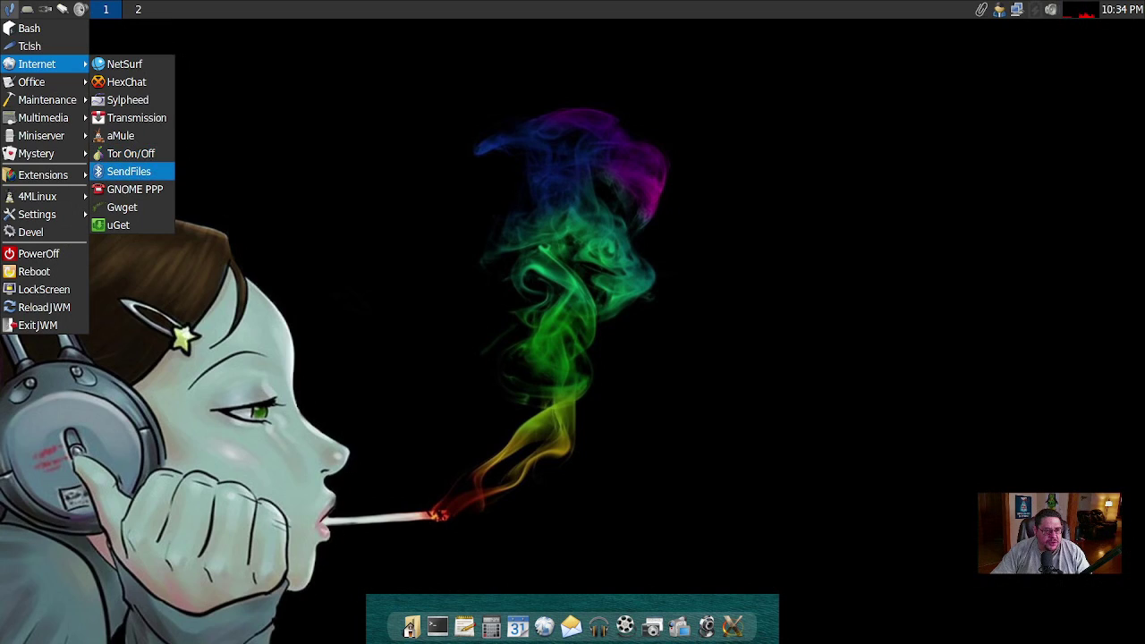
key("Down")
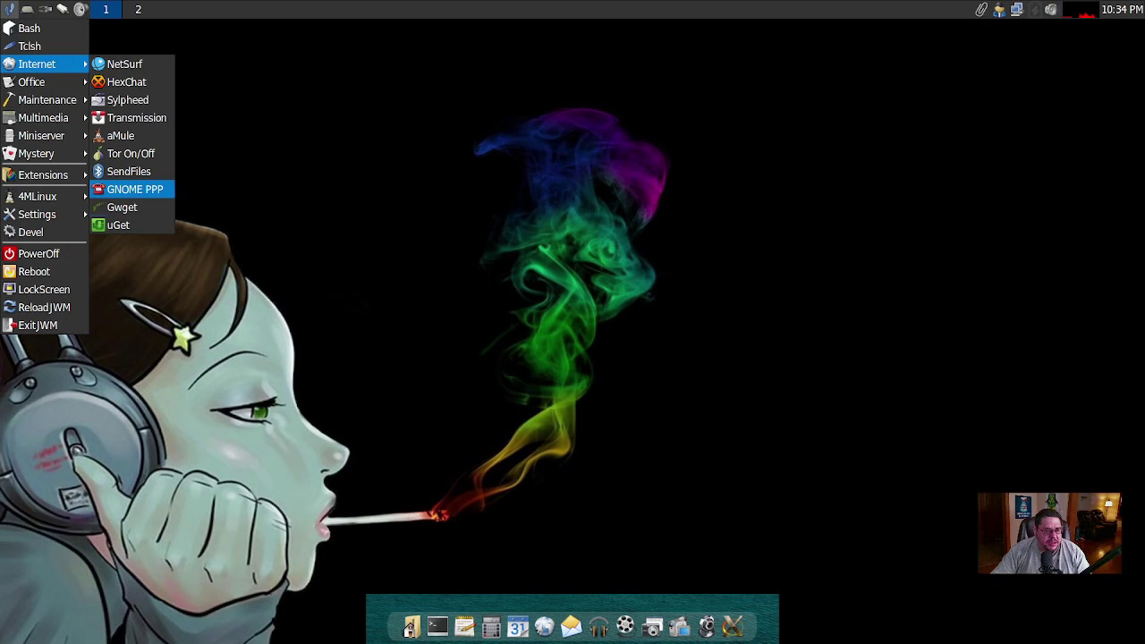
key("Down")
key("Down")
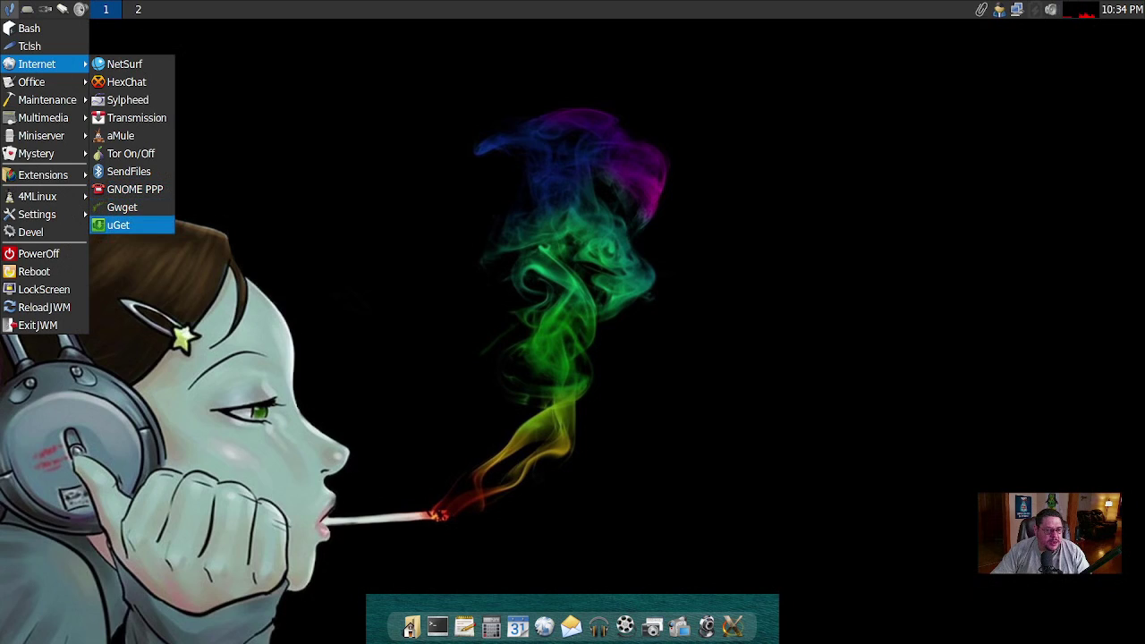
Look through the Office applications in the main menu, from LazPaint and Notepads to StickyNotes and ForNerds.
key("Left")
key("Down")
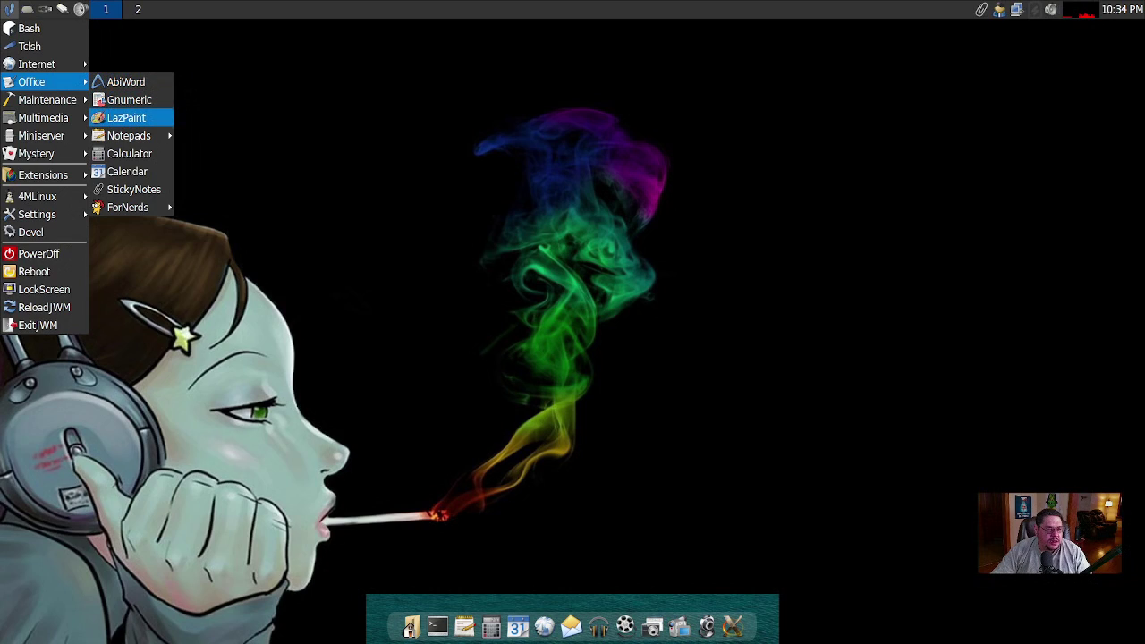
mouse_move(129, 135)
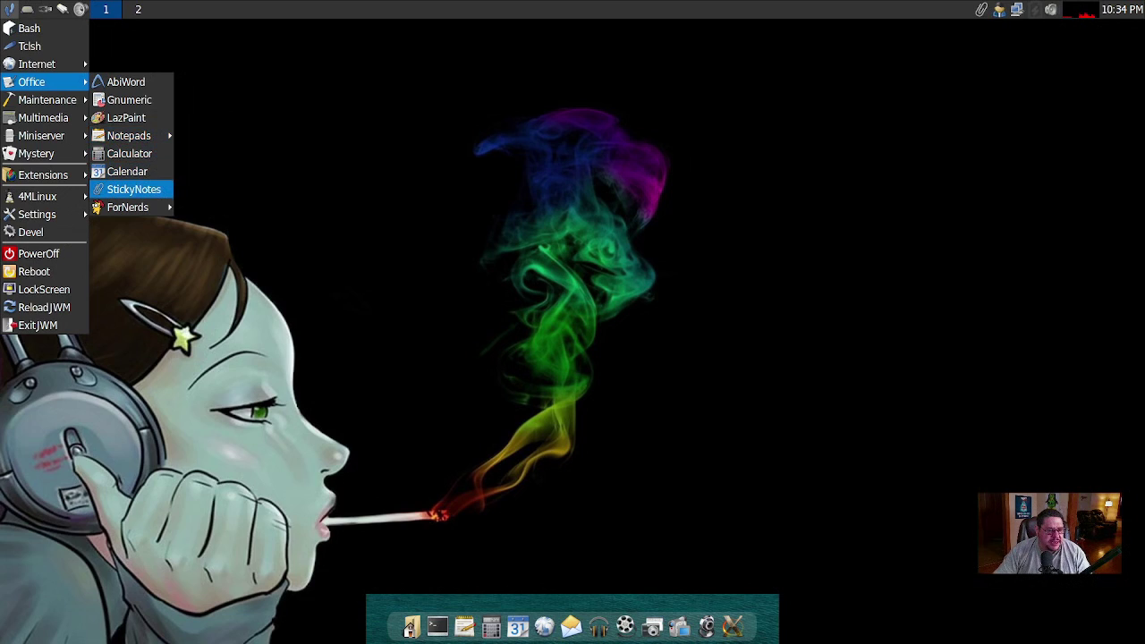
mouse_move(127, 207)
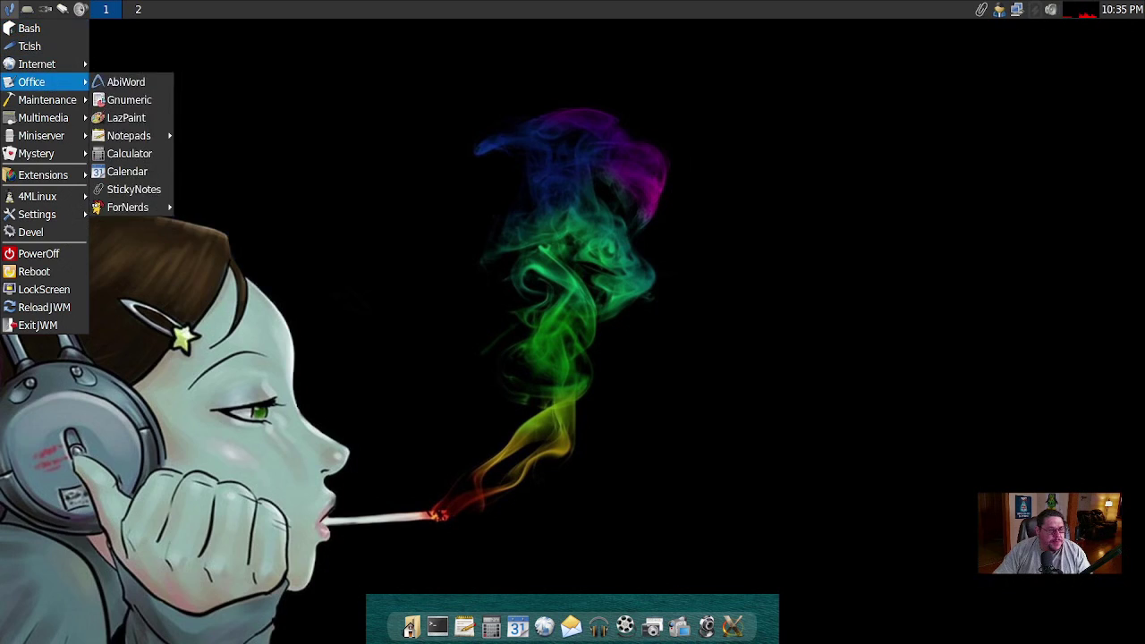
Launch the nnn file manager from the Maintenance file tools and move its window clear of the desktop icons.
mouse_move(46, 99)
mouse_move(117, 100)
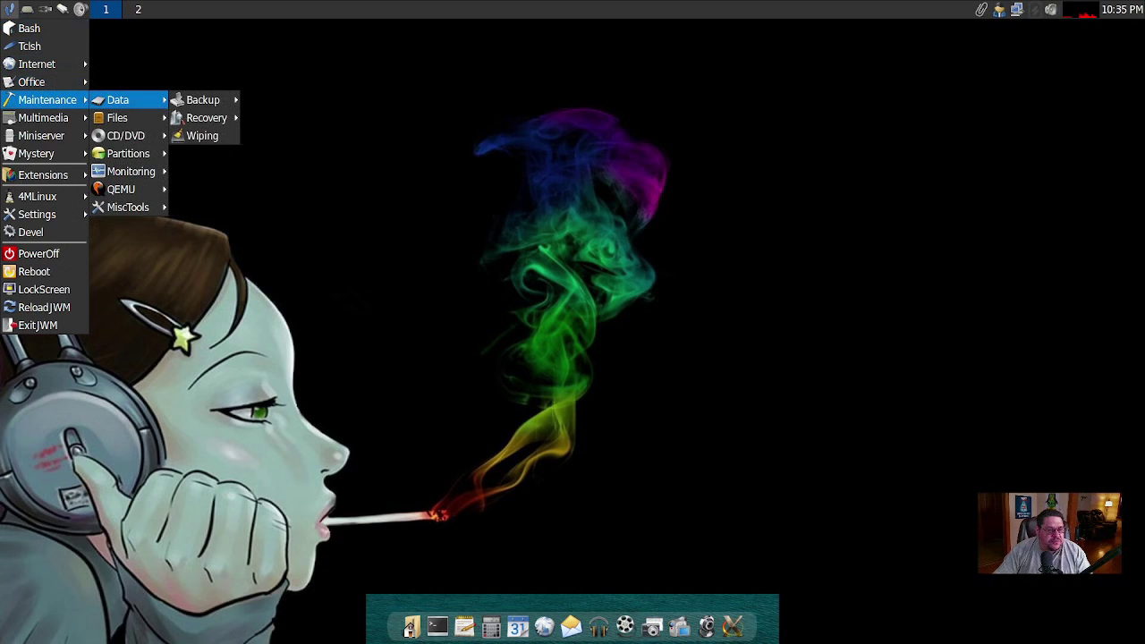
mouse_move(179, 106)
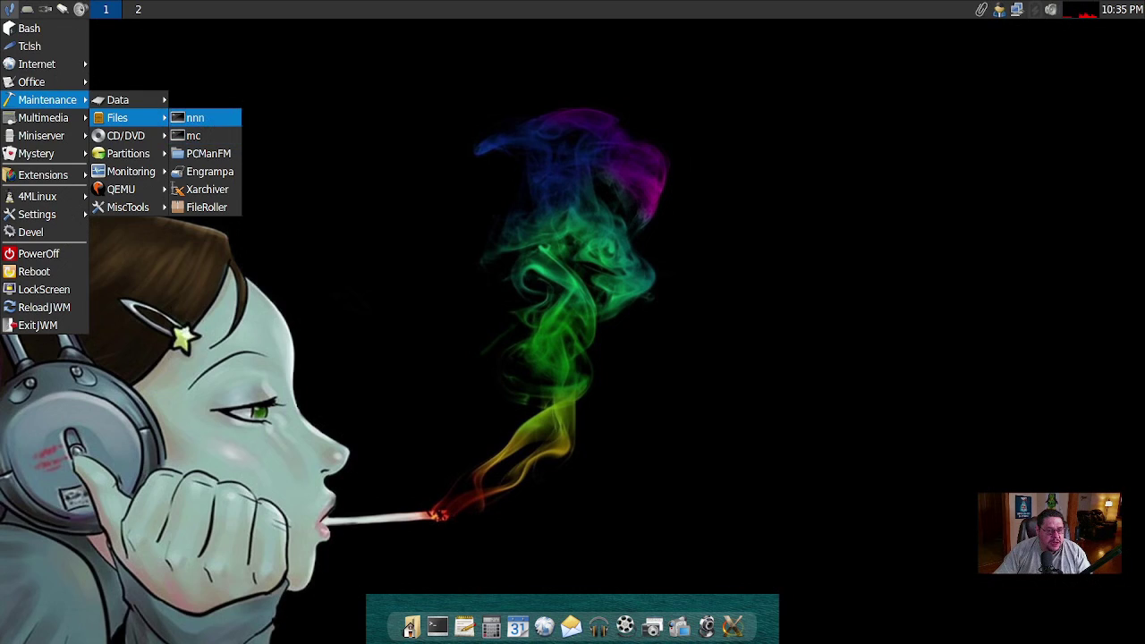
left_click(195, 117)
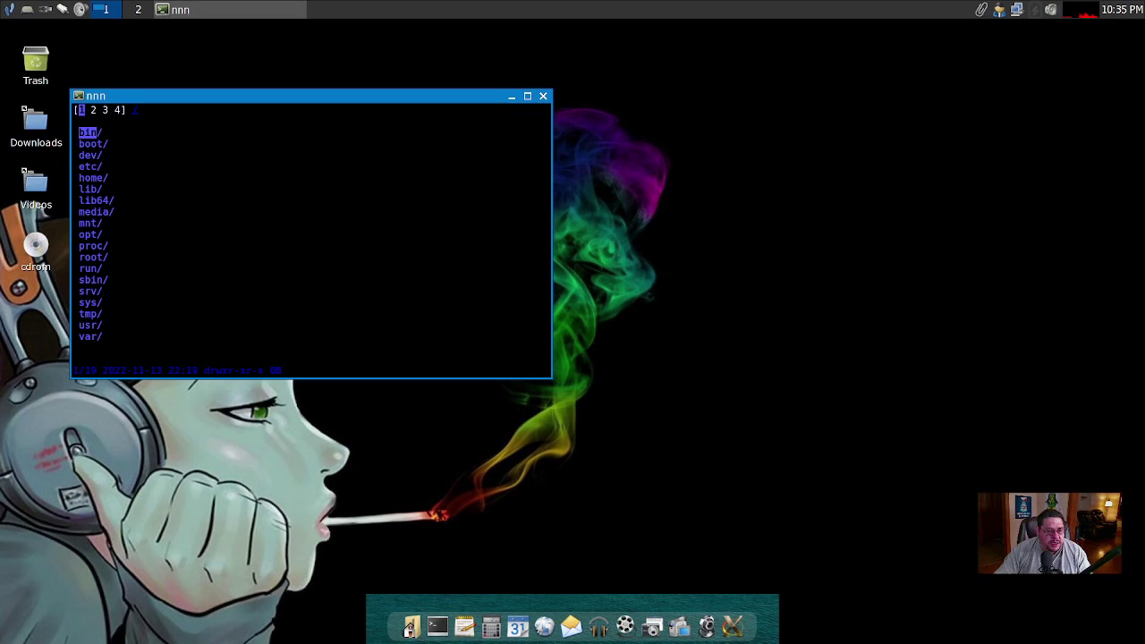
left_click_drag(195, 96, 371, 83)
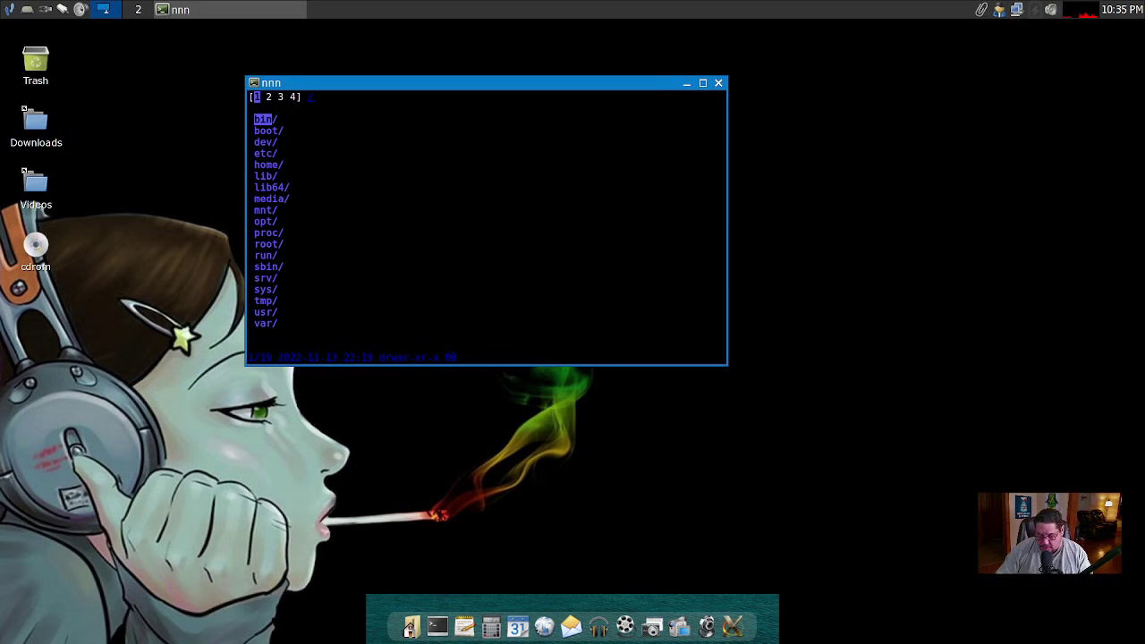
Try opening 7z from the bin folder in nnn, cancel the Execute File dialog and quit nnn.
key("Return")
key("Return")
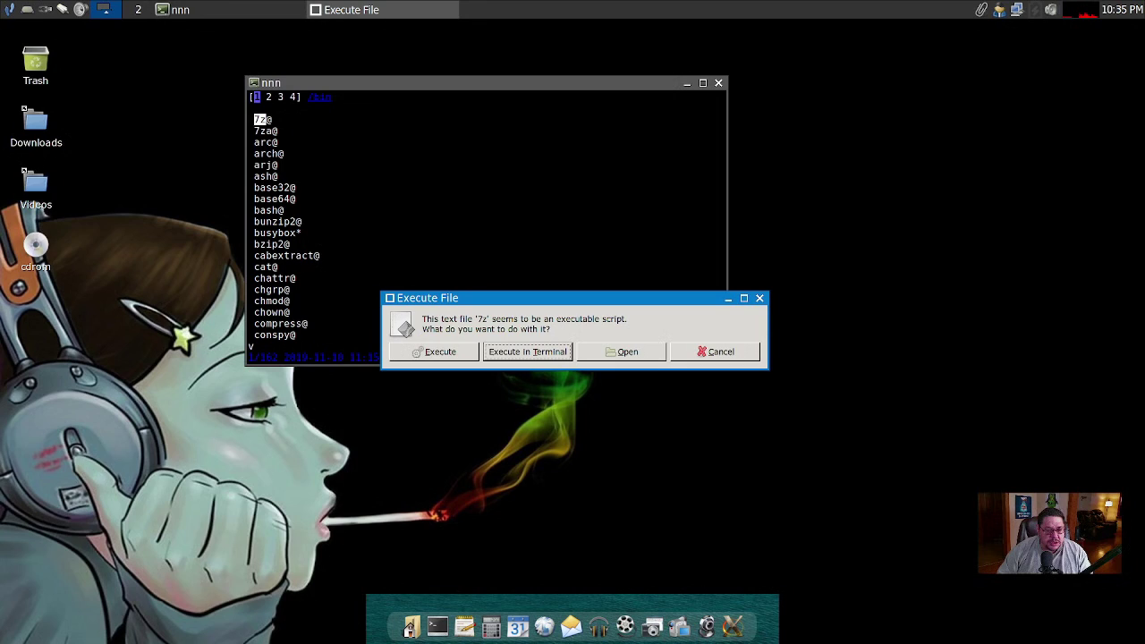
key("Left")
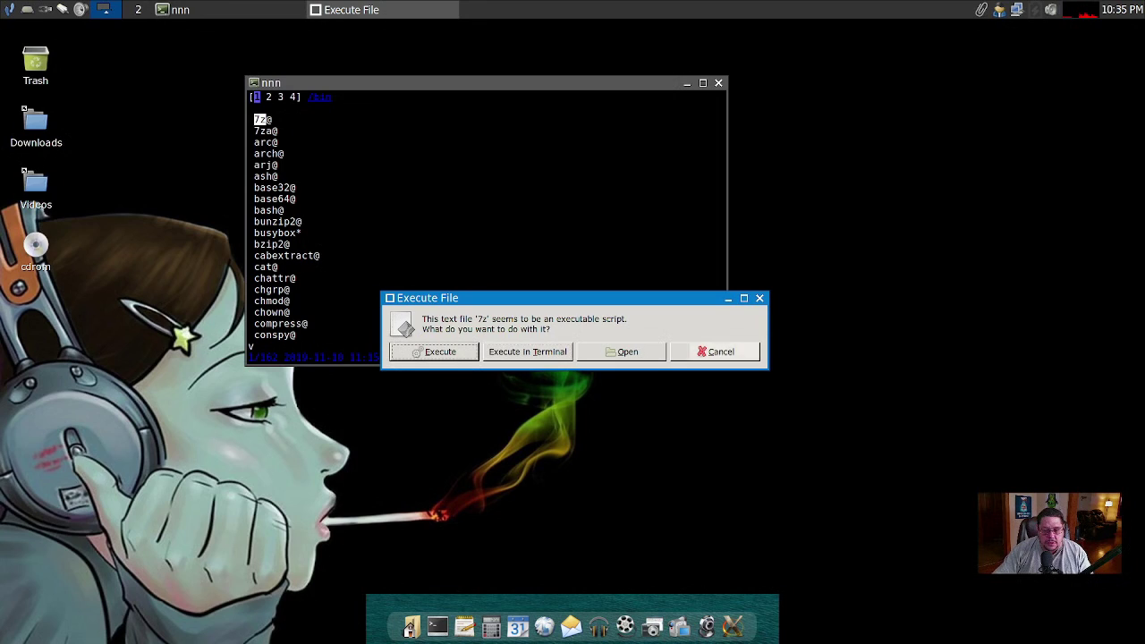
left_click(715, 352)
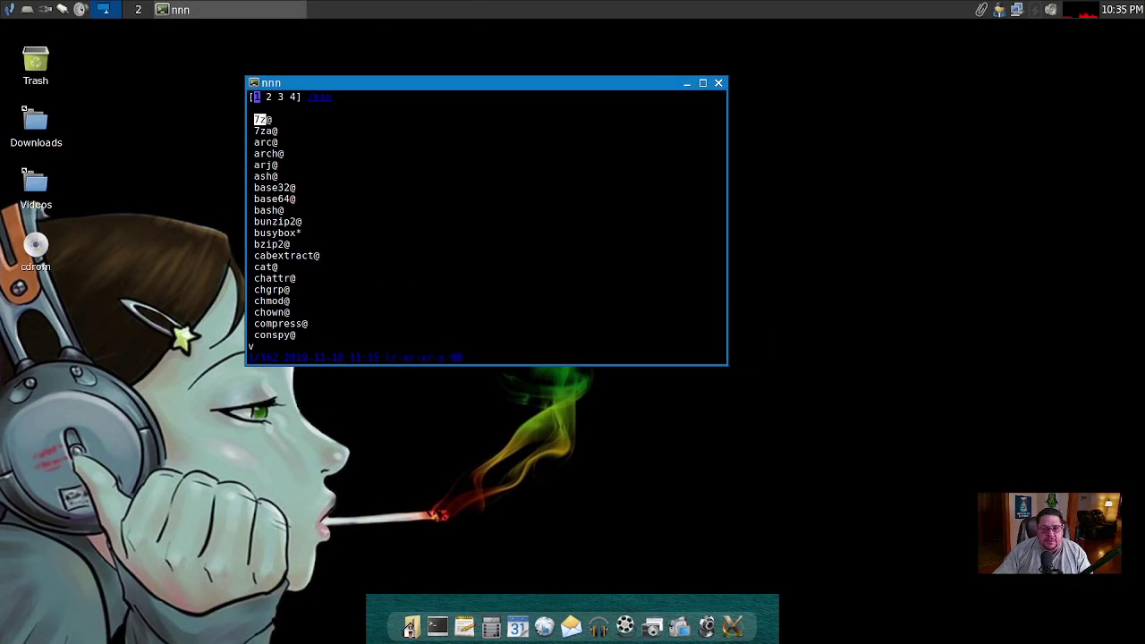
key("q")
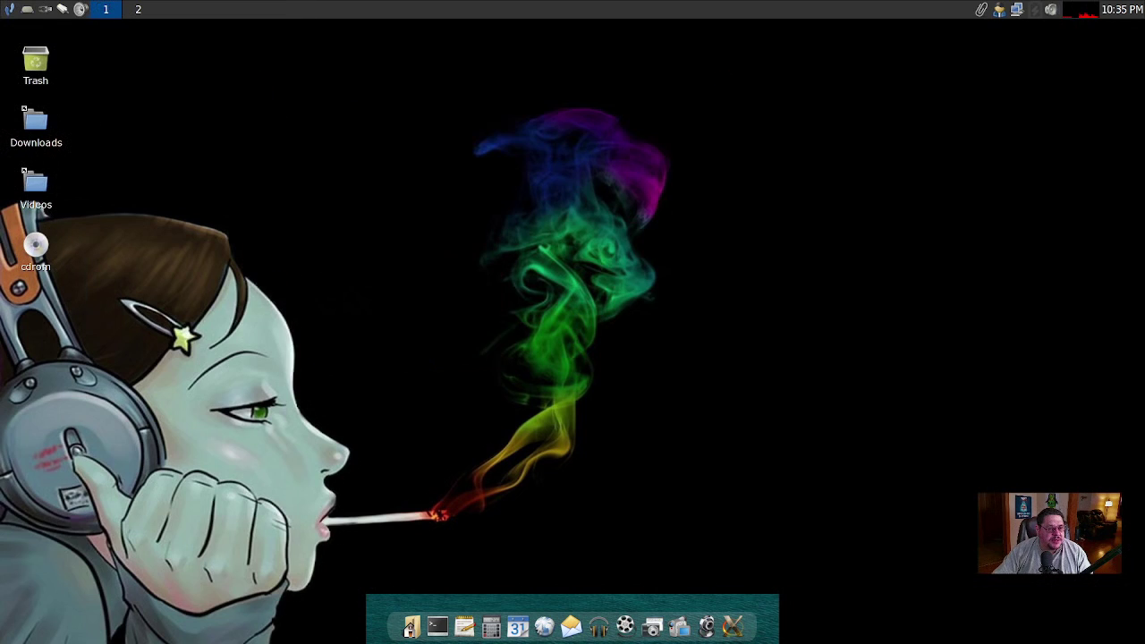
Look through the Maintenance tools in the application menu, including the Partitions and MiscTools groups.
left_click(9, 9)
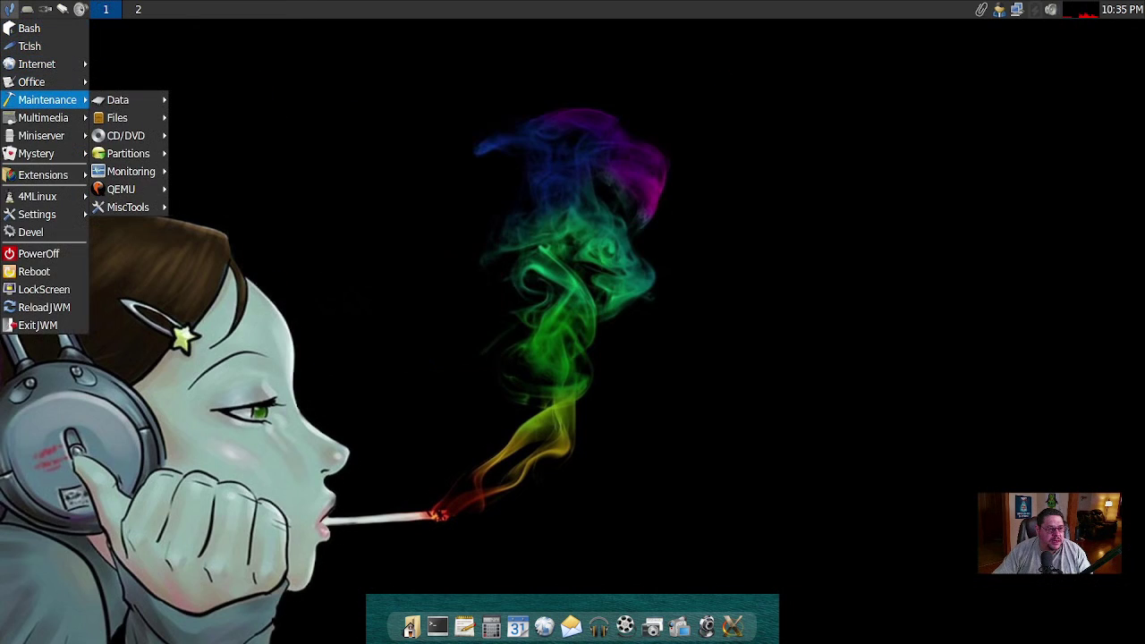
mouse_move(126, 117)
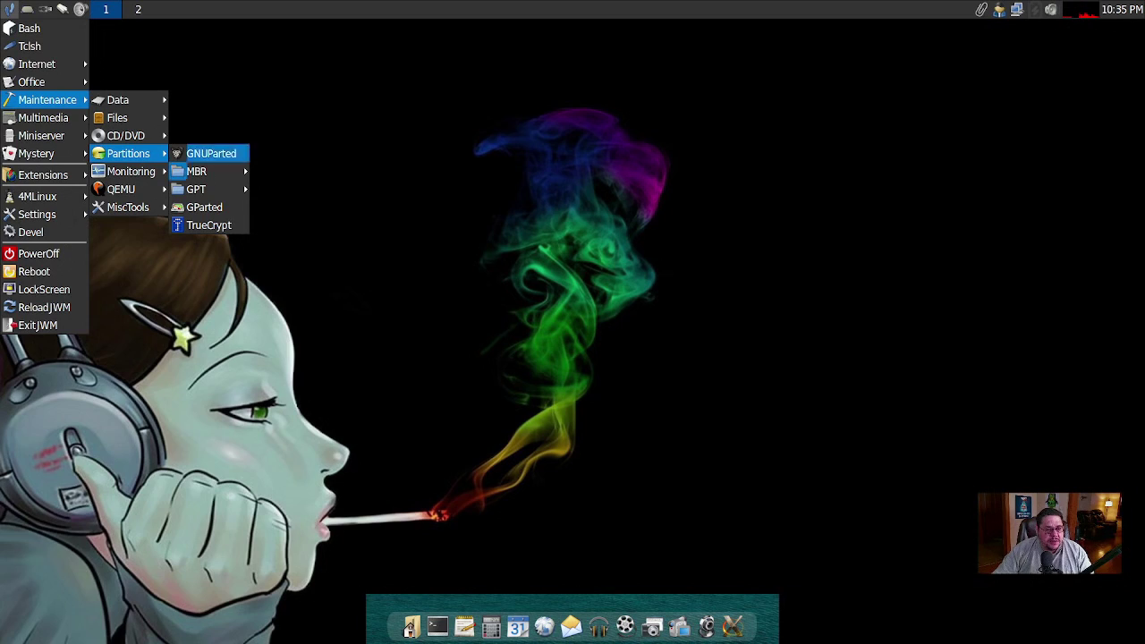
mouse_move(196, 171)
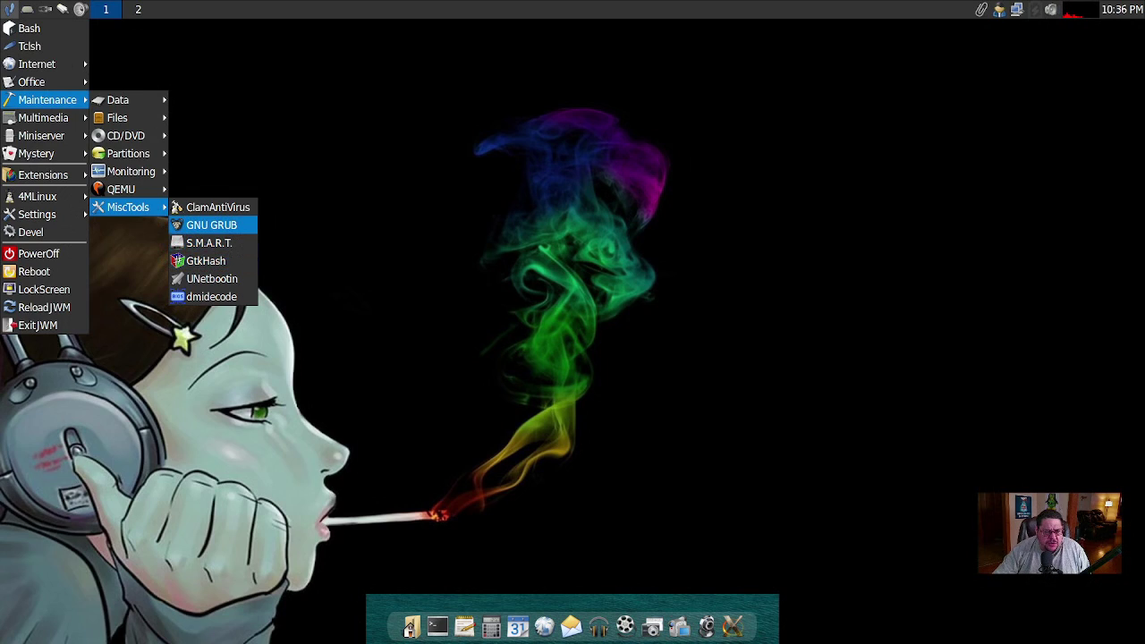
left_click(211, 224)
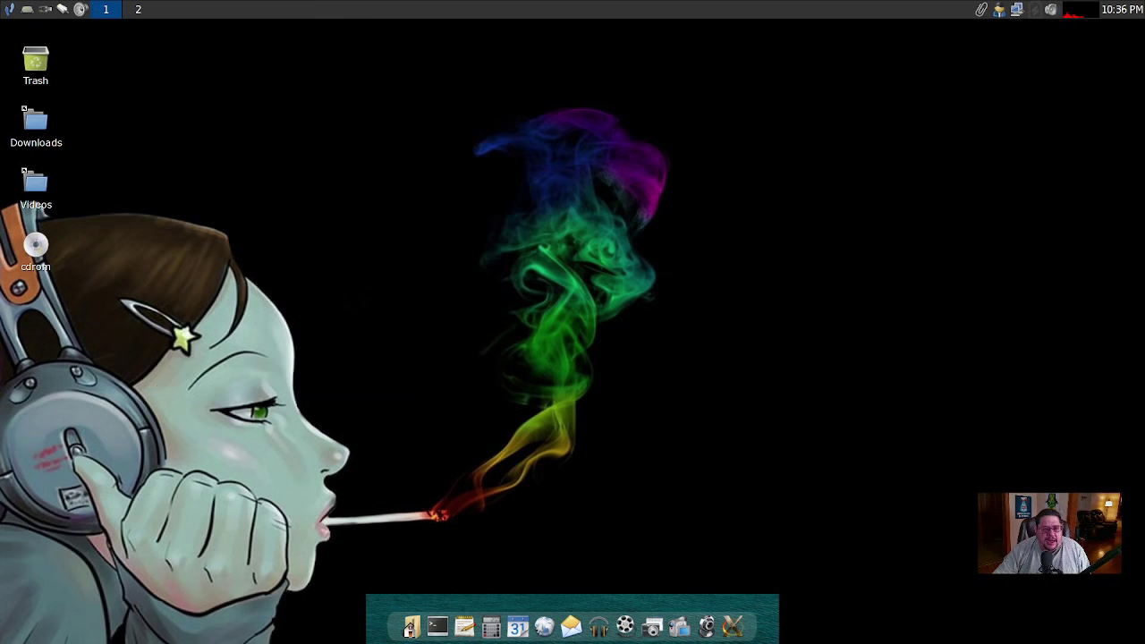
left_click(10, 9)
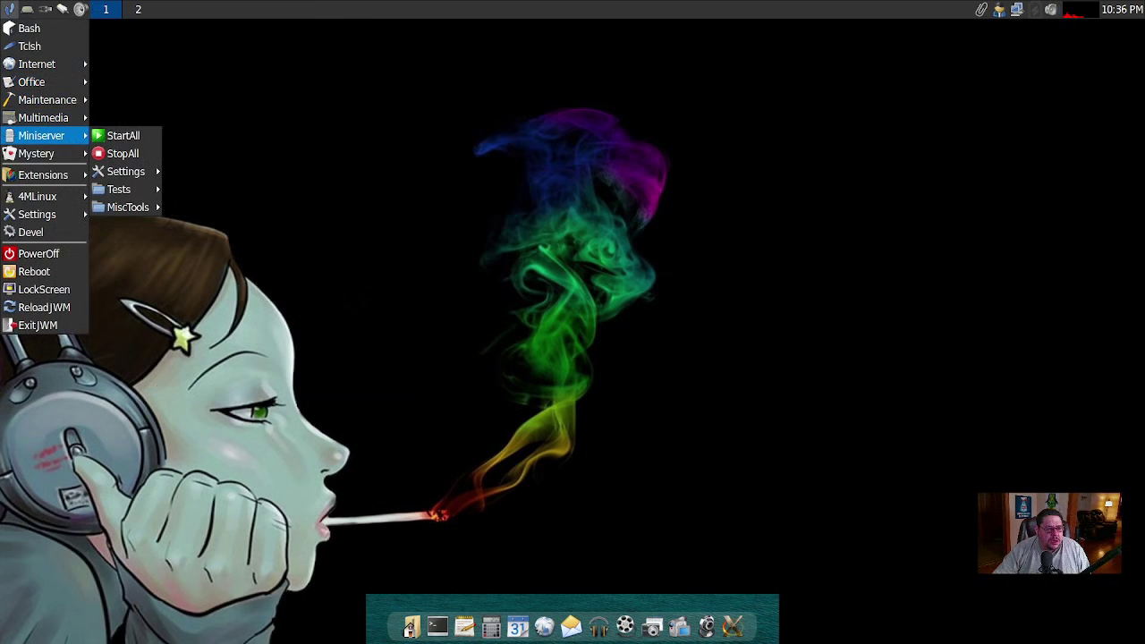
mouse_move(47, 100)
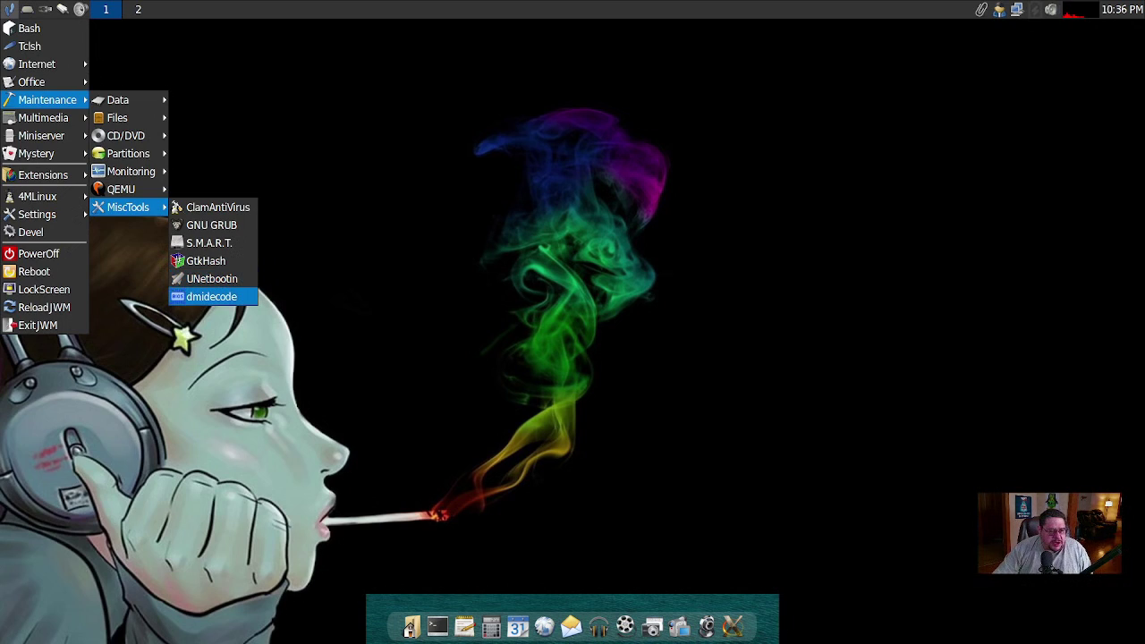
mouse_move(44, 196)
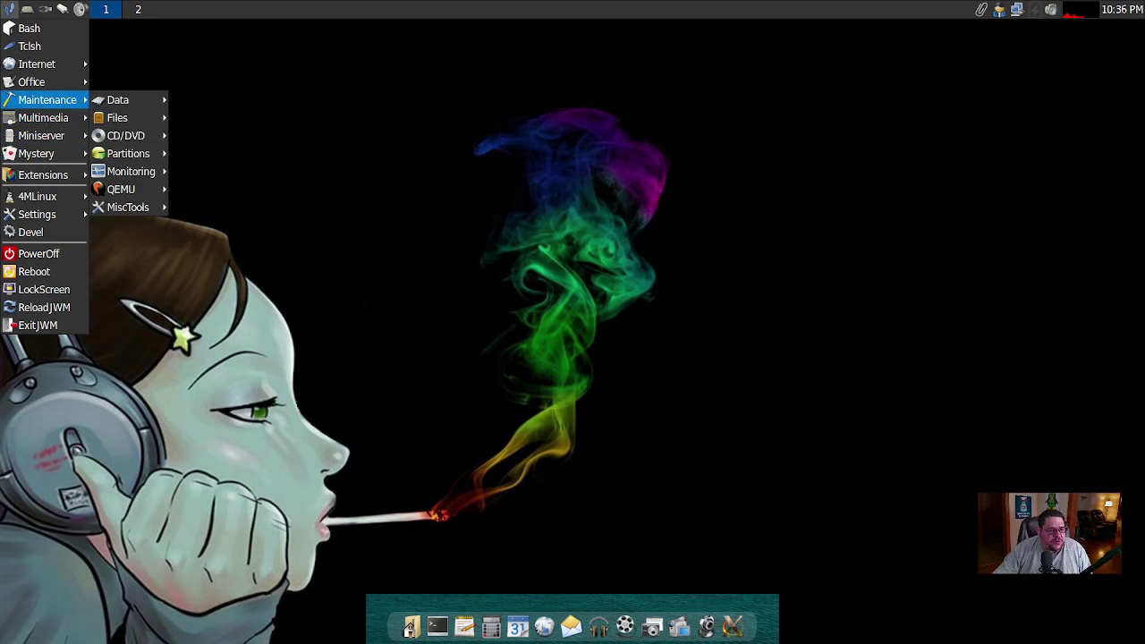
Look through the Multimedia playback applications under Let's play, including the MIDI/MOD group and FluidSynth.
mouse_move(127, 117)
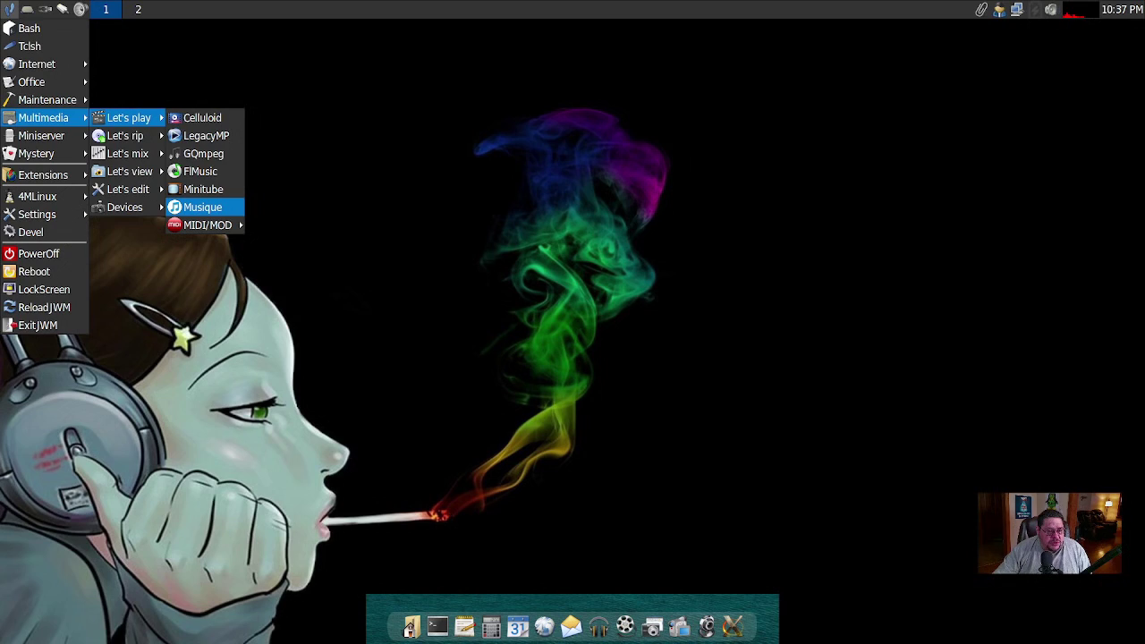
mouse_move(208, 225)
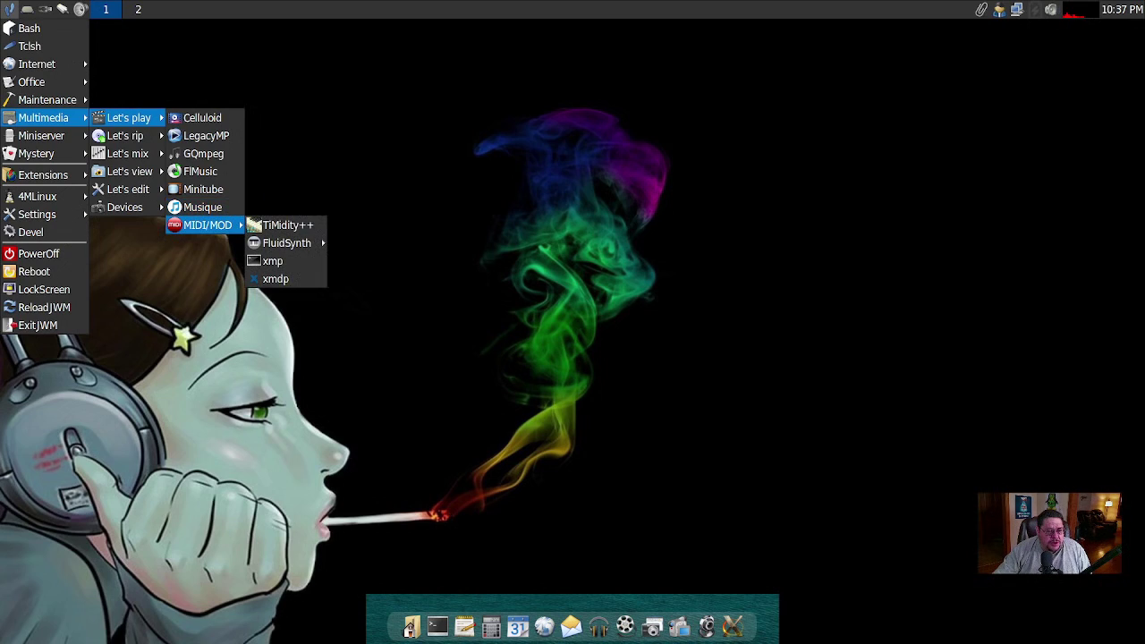
mouse_move(286, 243)
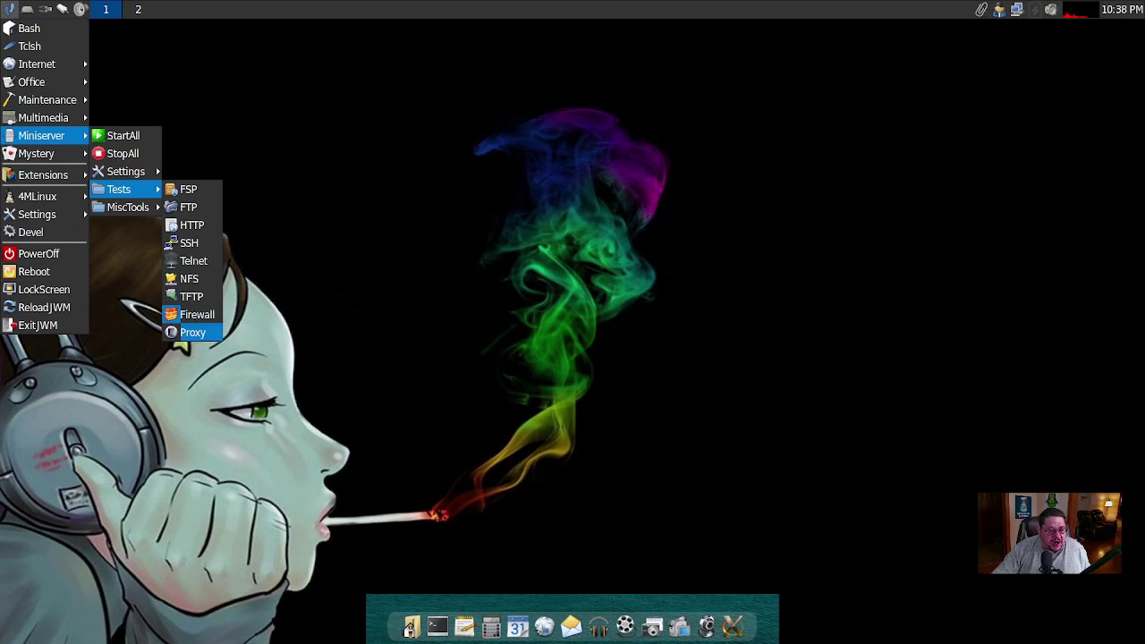
Look through the Miniserver entries, covering the Tests and Settings groups.
mouse_move(125, 206)
mouse_move(188, 224)
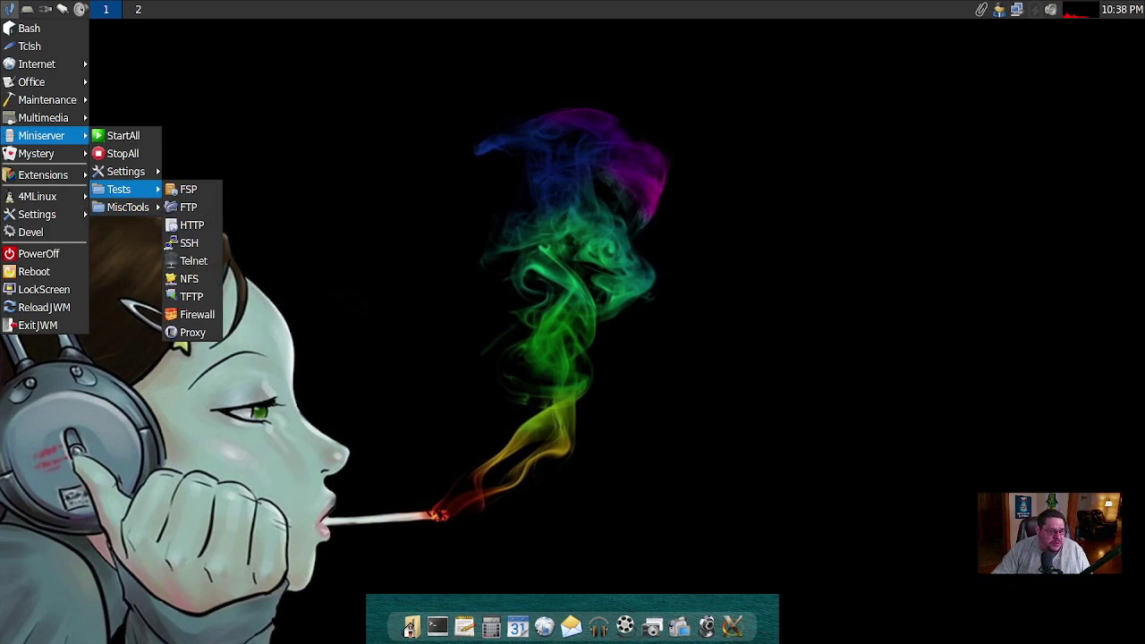
mouse_move(125, 171)
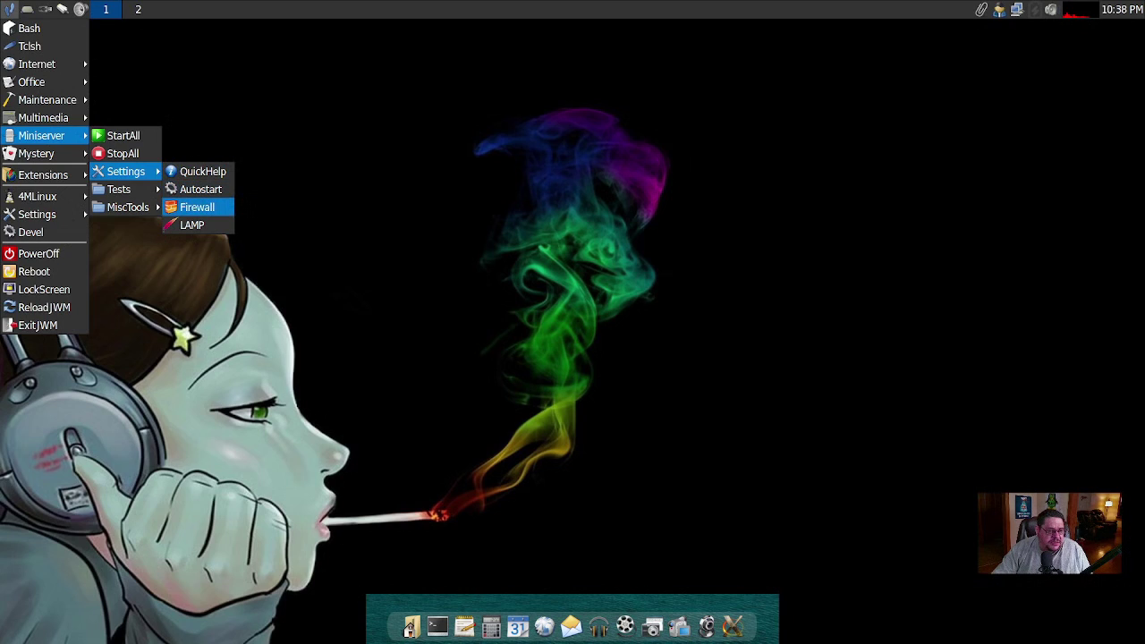
Look through the Console games in the Mystery category, from 2048 down the list.
mouse_move(35, 153)
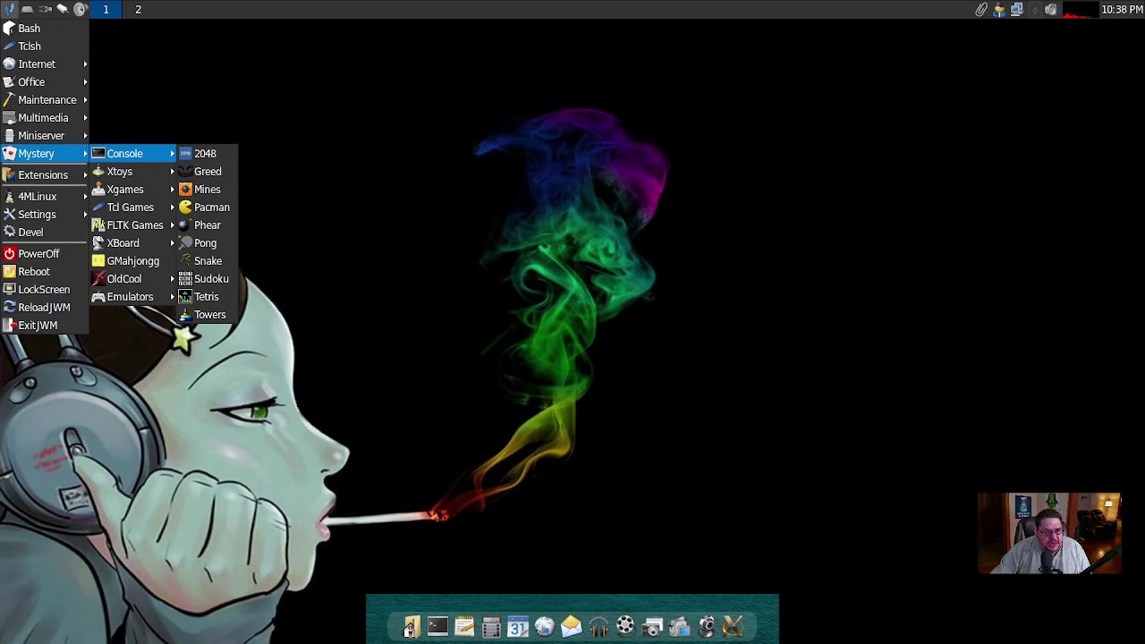
key("Right")
key("Down")
key("Down")
key("Down")
key("Down")
key("Down")
key("Down")
key("Down")
key("Down")
key("Down")
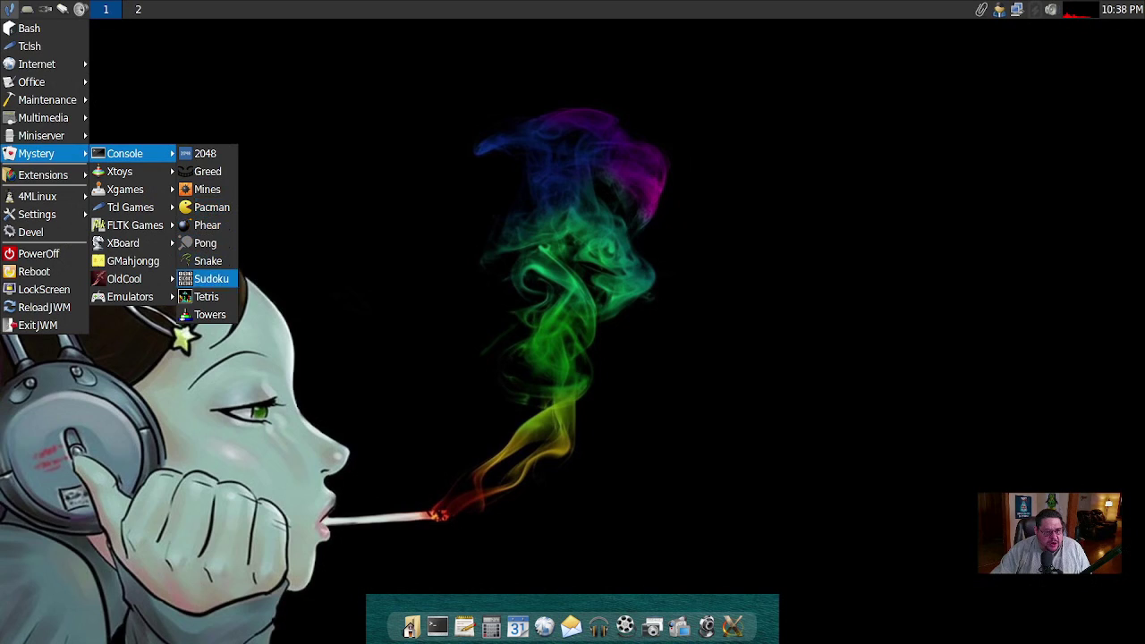
Look through the Mystery game groups from Xtoys, Xgames and Tcl Games down to GMahjongg.
key("Left")
key("Down")
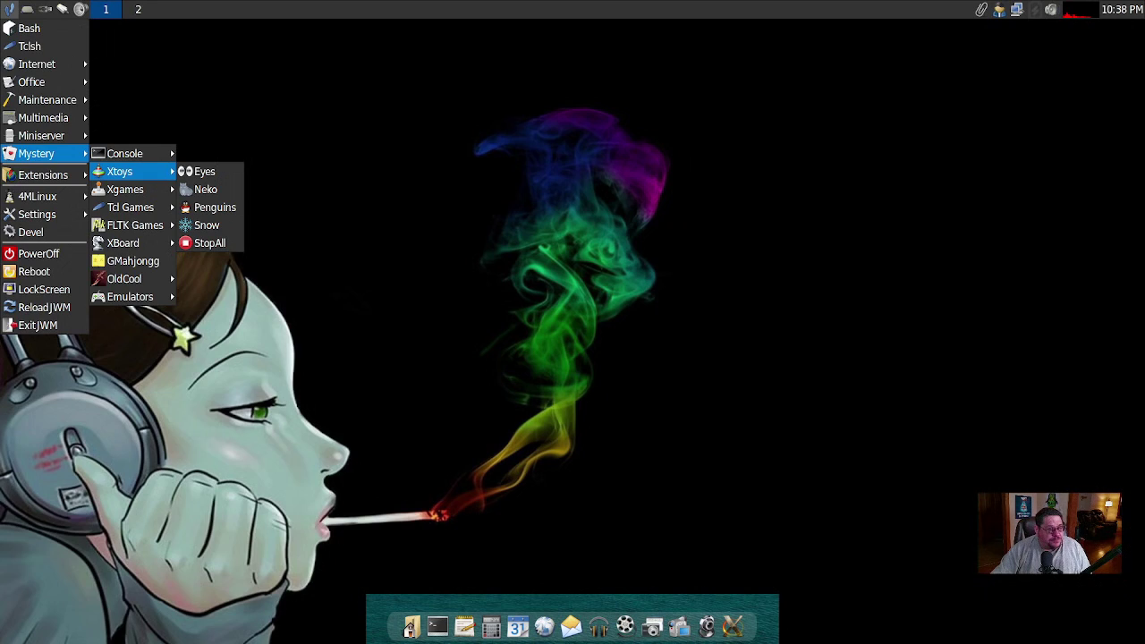
key("Down")
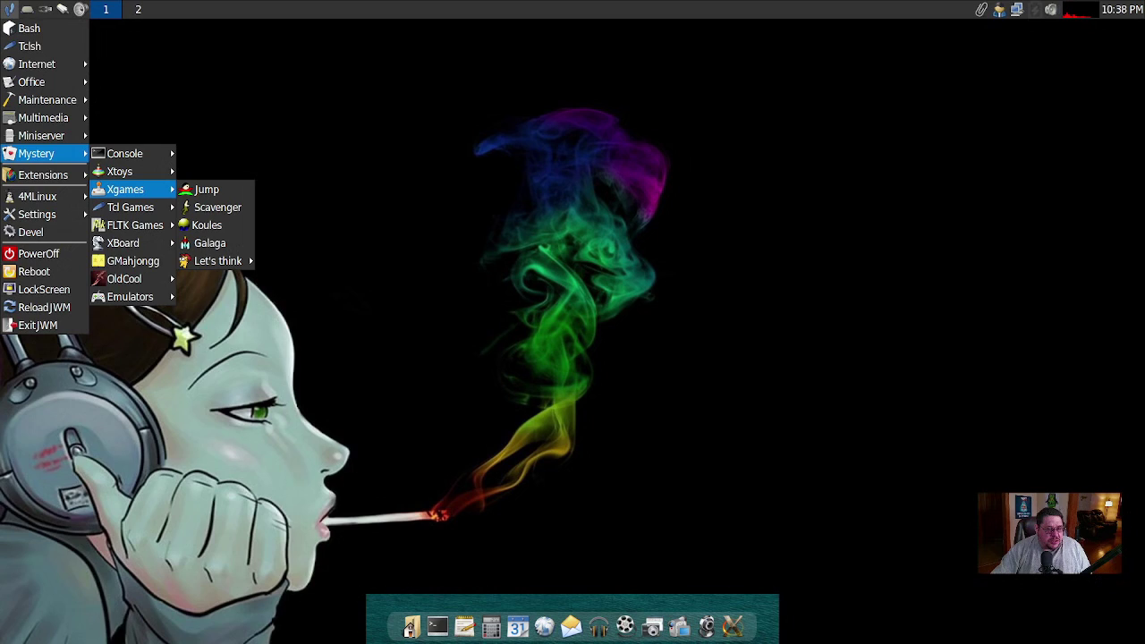
key("Down")
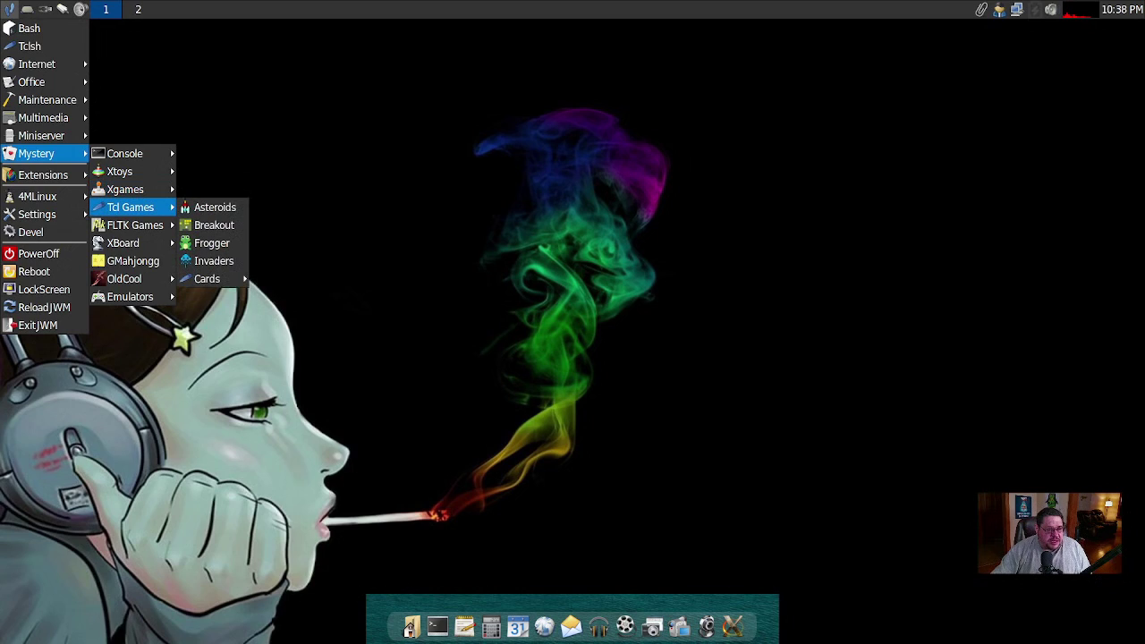
key("Down")
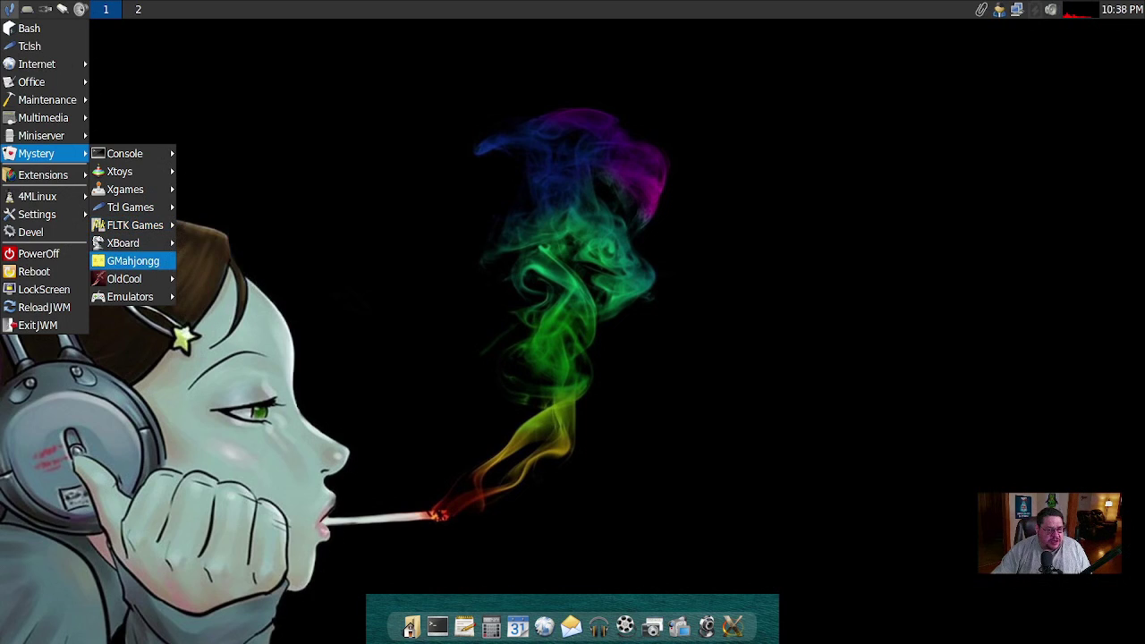
Look through the Emulators group in the Mystery category, covering Fuse and the DOSBox games.
mouse_move(130, 296)
key("Right")
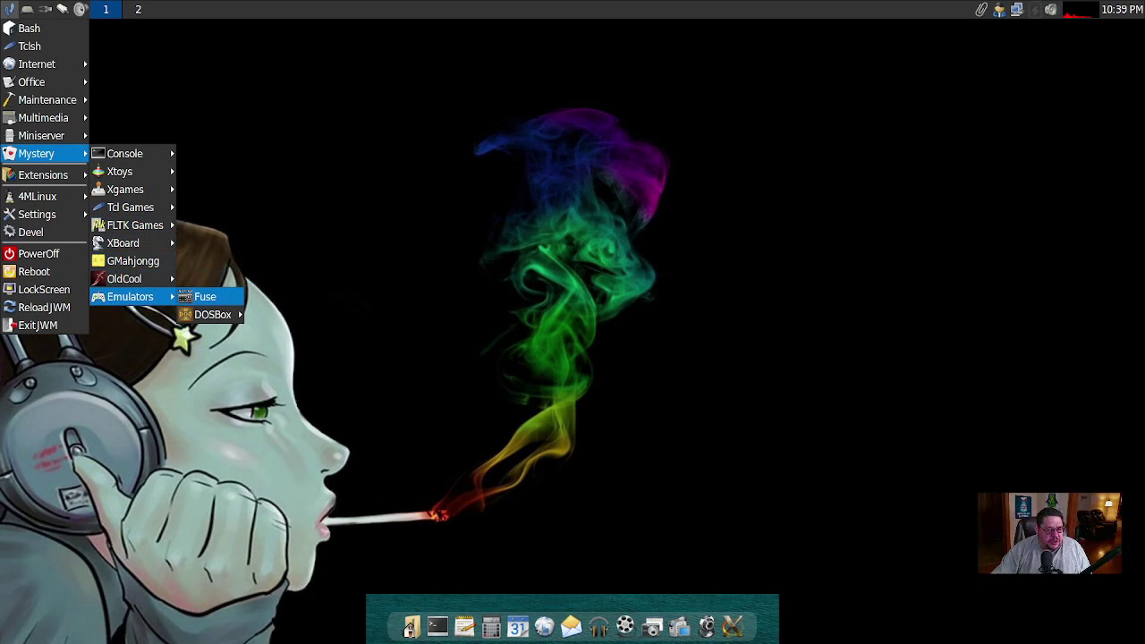
key("Down")
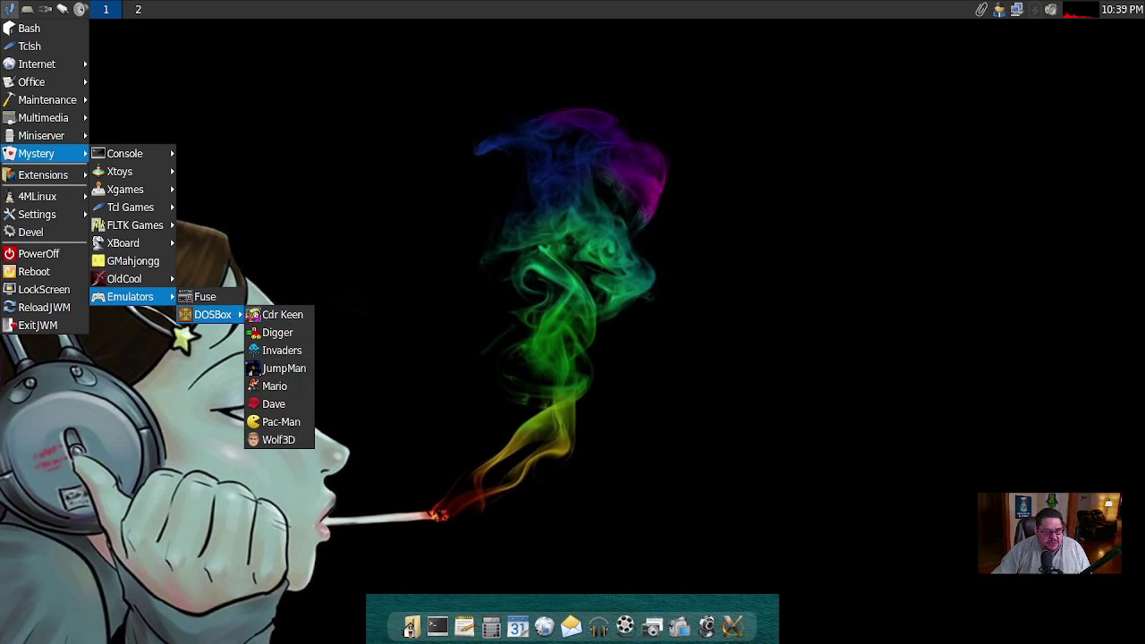
key("Right")
key("Down")
key("Down")
key("Down")
key("Down")
key("Down")
key("Down")
key("Down")
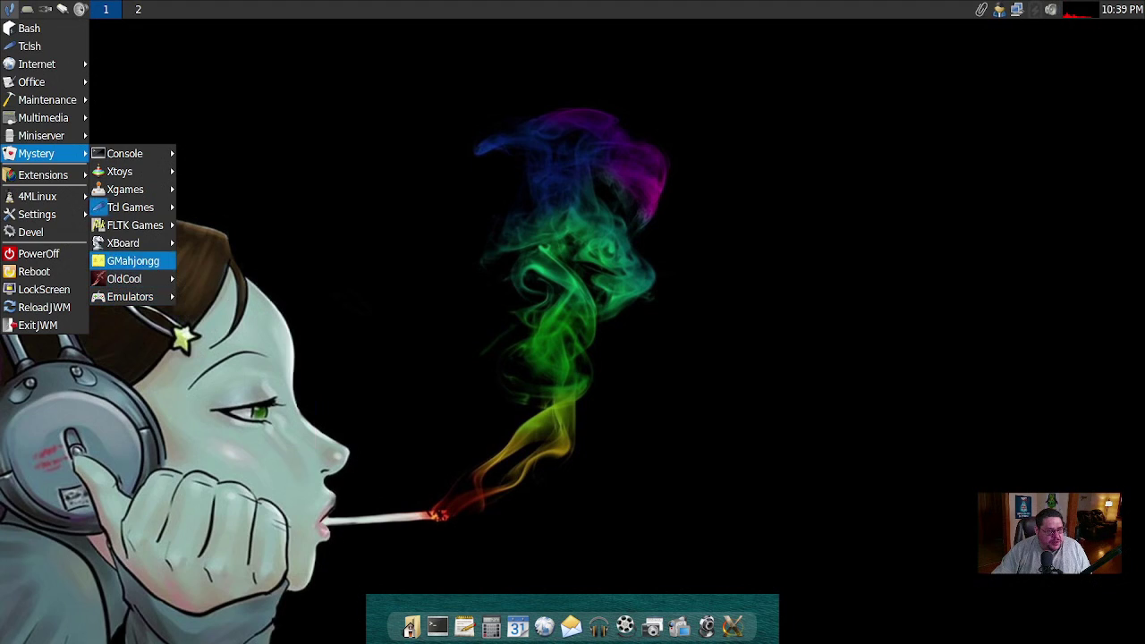
Look through the Office applications in the Extensions category, from LibreOffice and GIMP down to Fonts.
mouse_move(43, 175)
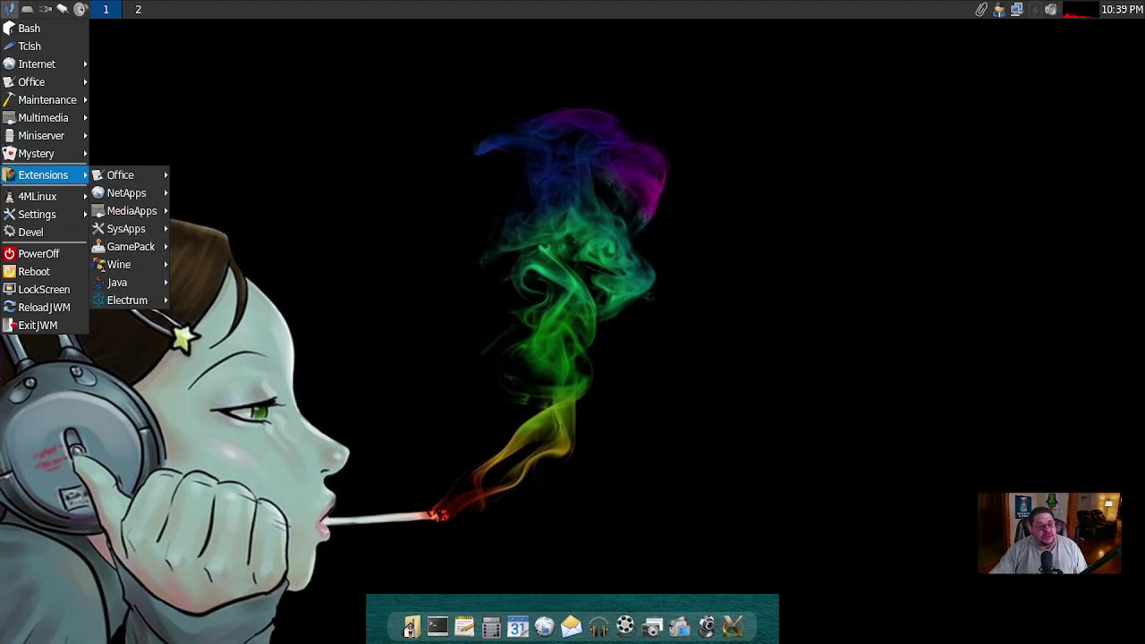
key("Right")
key("Down")
key("Up")
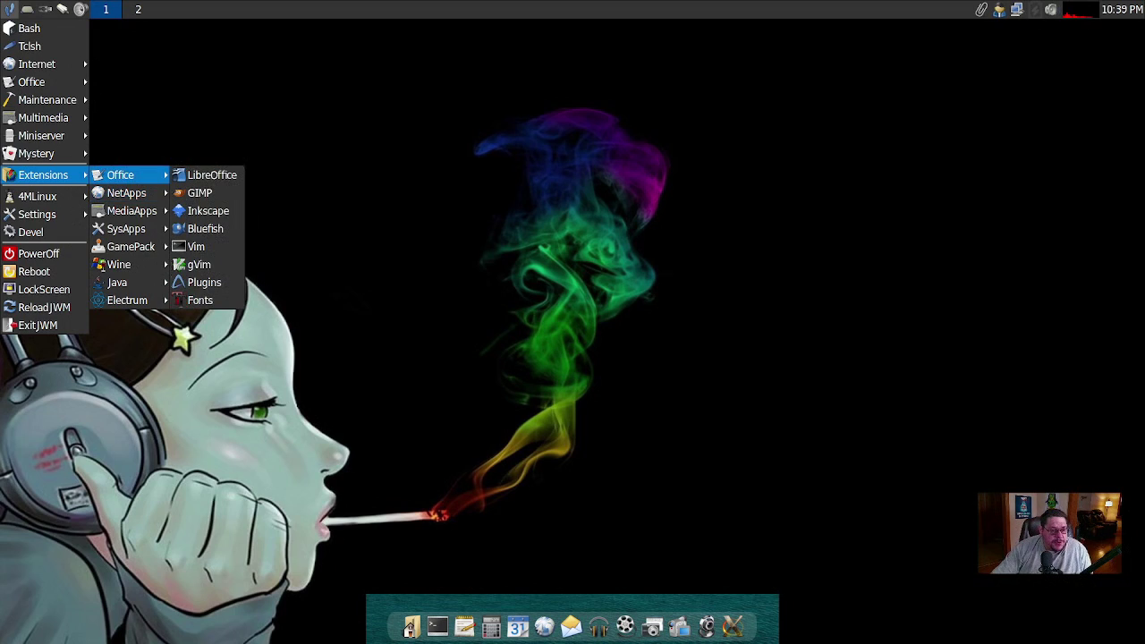
key("Right")
key("Down")
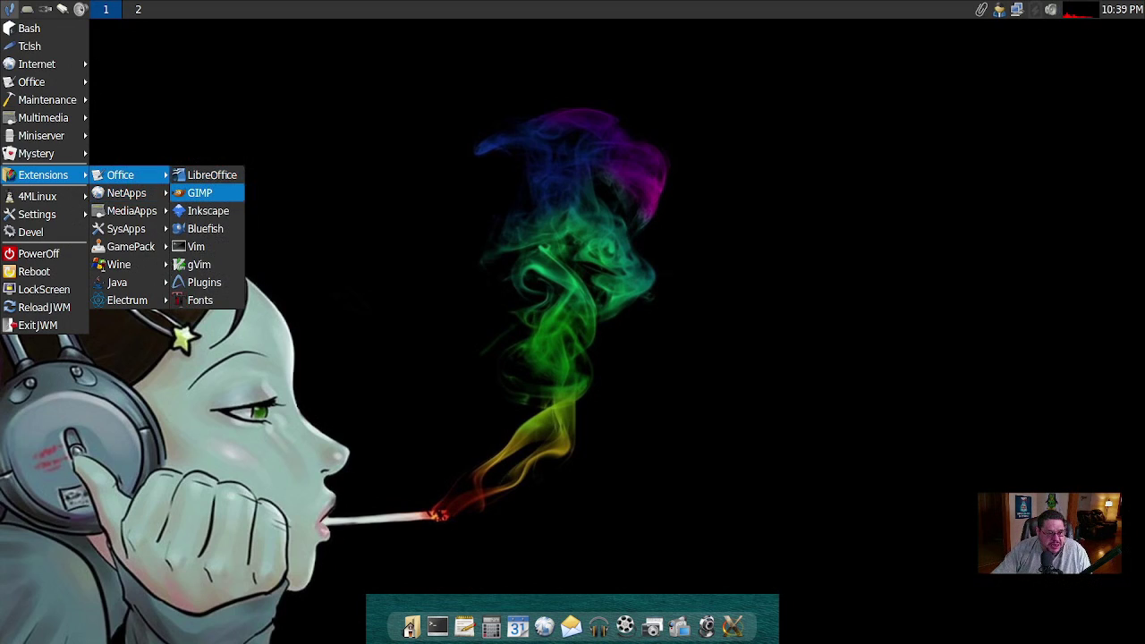
key("Down")
key("Down")
key("Down")
key("Down")
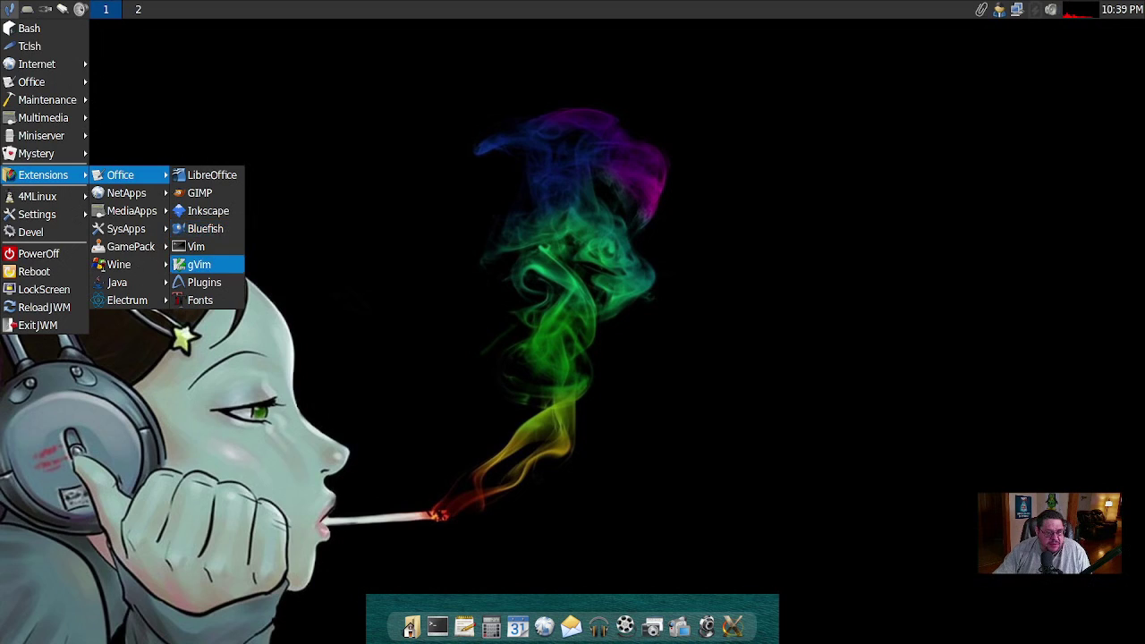
key("Up")
key("Down")
key("Down")
key("Down")
Look through the NetApps extensions, including the Mozilla group and the entries from Chromium to FileZilla.
key("Left")
key("Down")
key("Down")
key("Down")
key("Up")
key("Up")
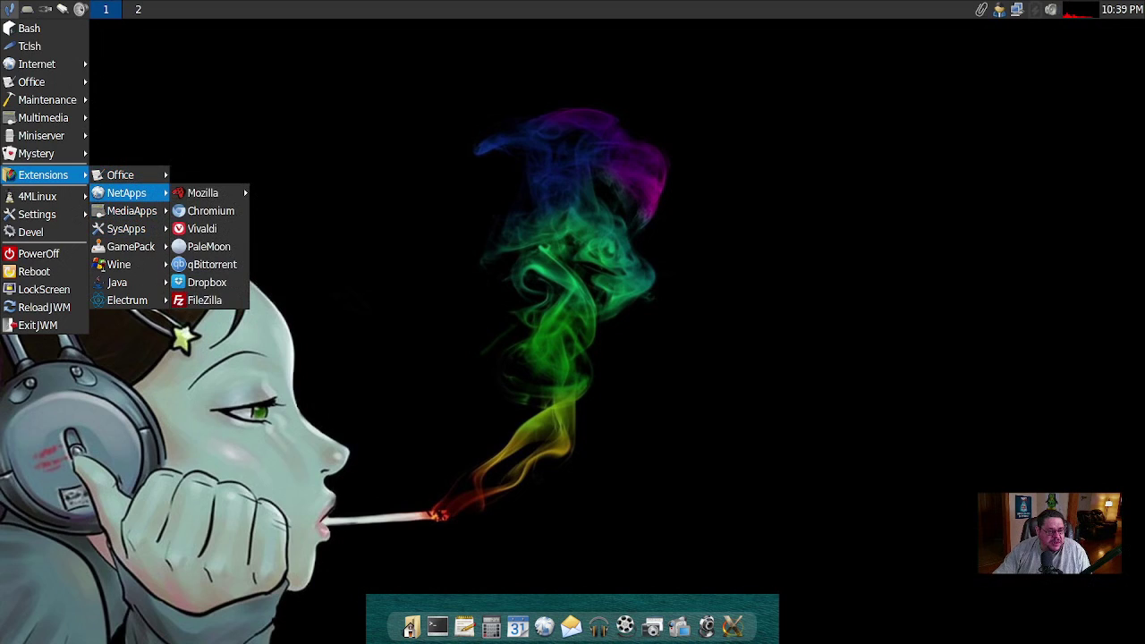
key("Right")
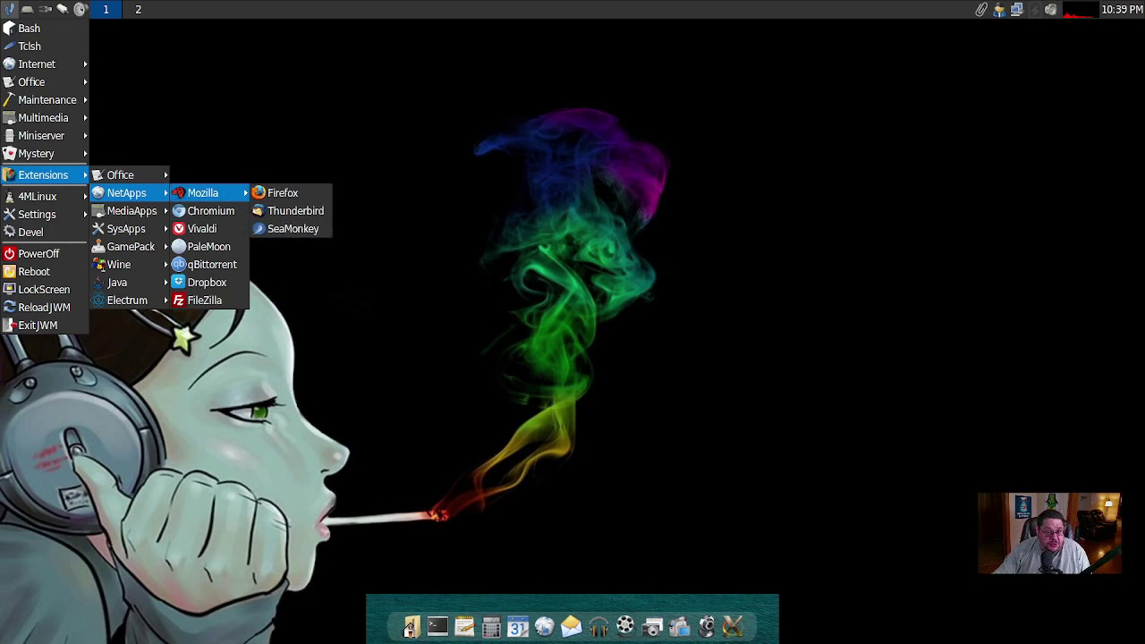
key("Right")
key("Up")
key("Left")
key("Down")
key("Down")
key("Down")
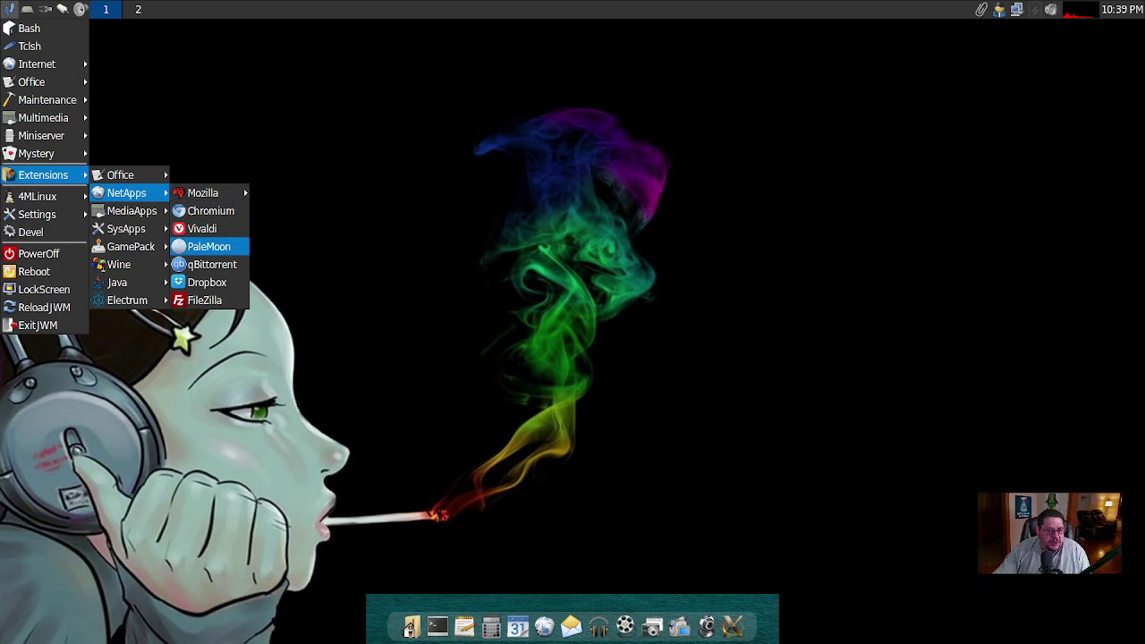
key("Down")
key("Down")
key("Down")
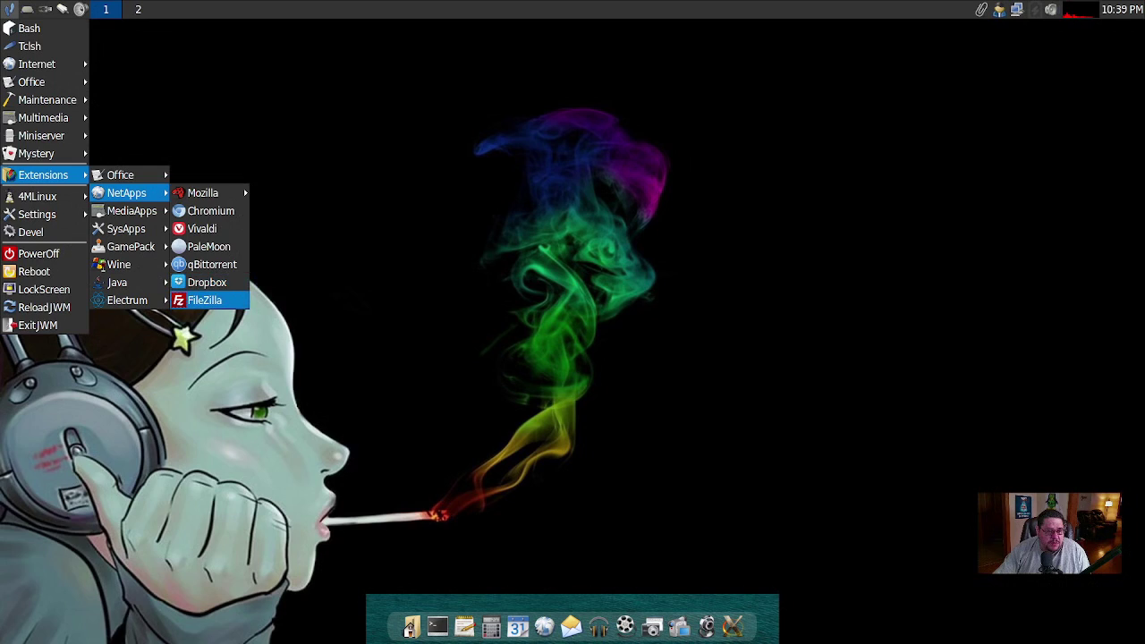
Look through the MediaApps extensions, including the Players group and SMTube.
key("Left")
key("Down")
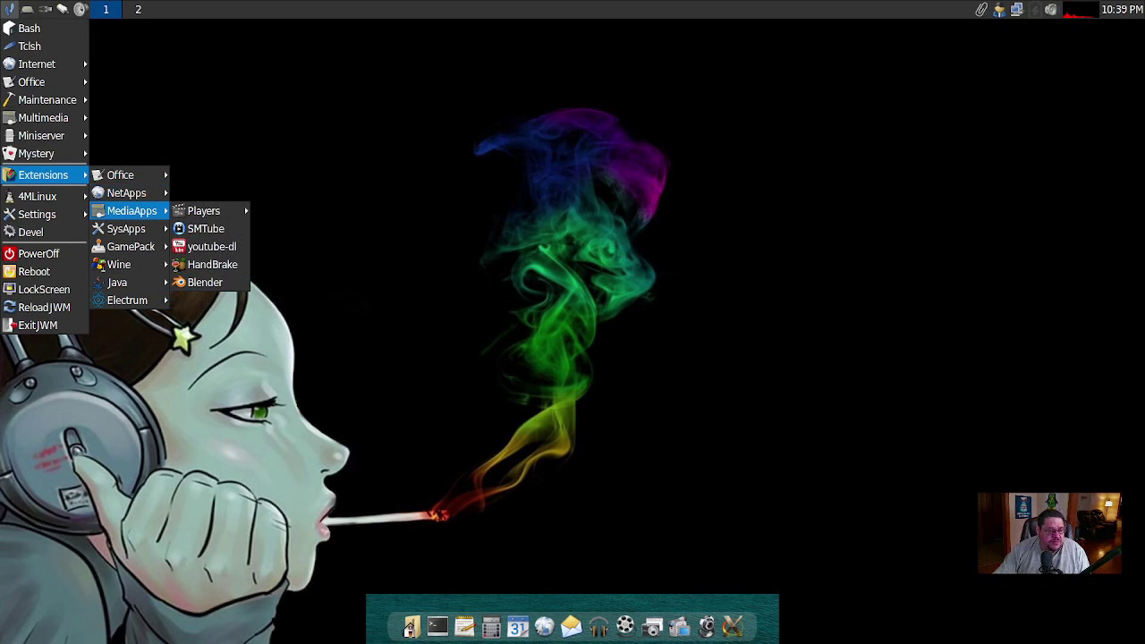
key("Down")
key("Right")
key("Left")
key("Up")
key("Right")
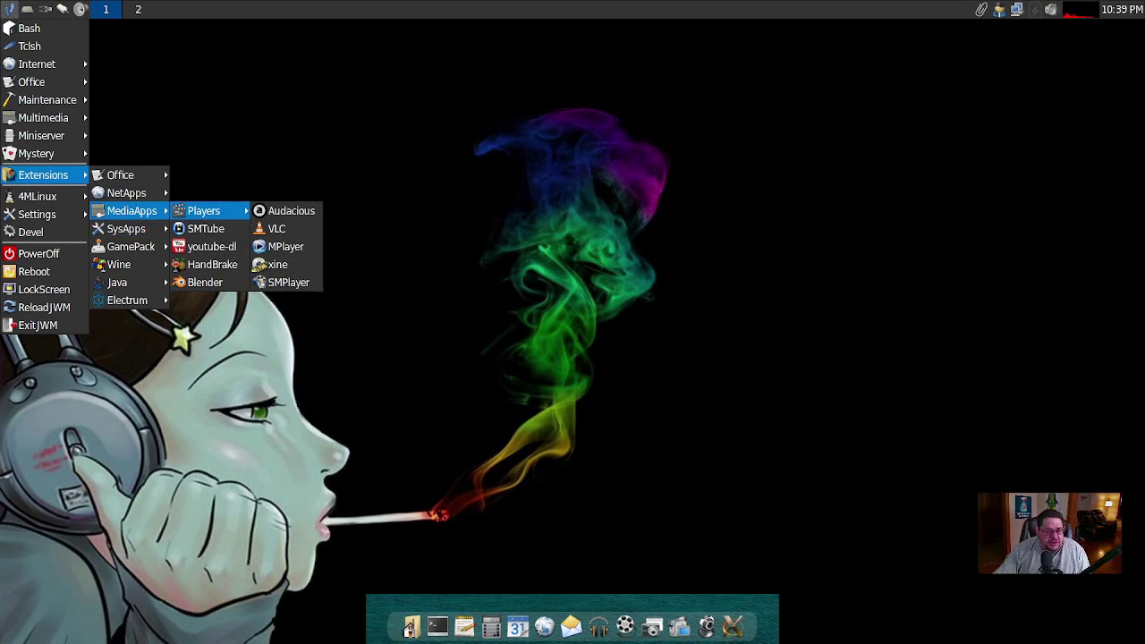
key("Left")
key("Down")
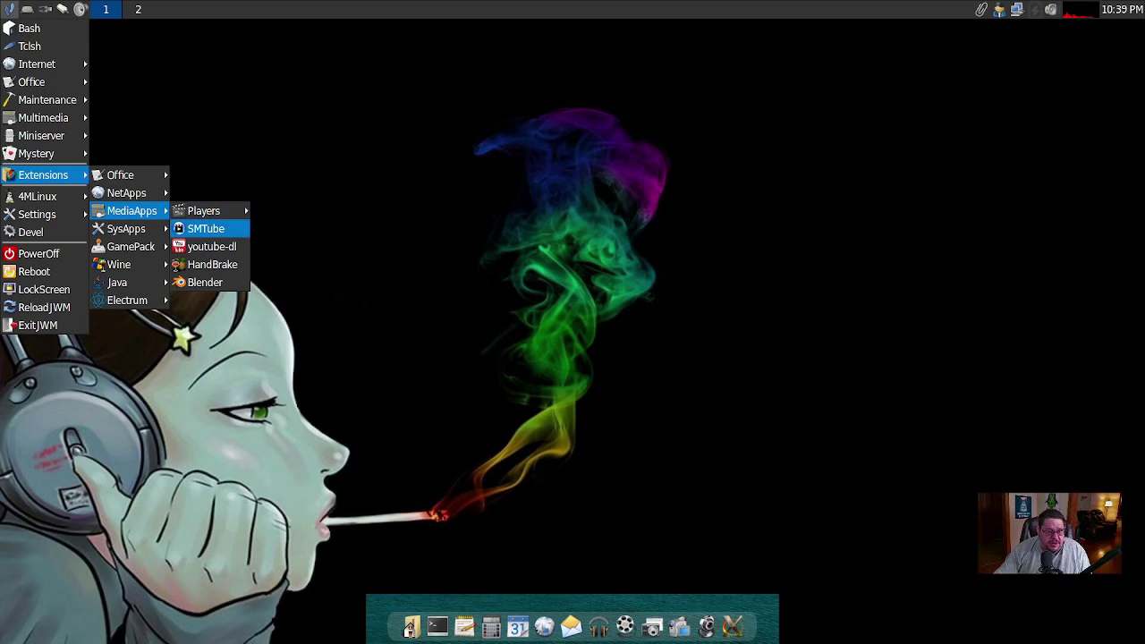
Look through the SysApps extensions, from DoubleCom. and VirtualBox down to Ventoy.
key("Left")
key("Down")
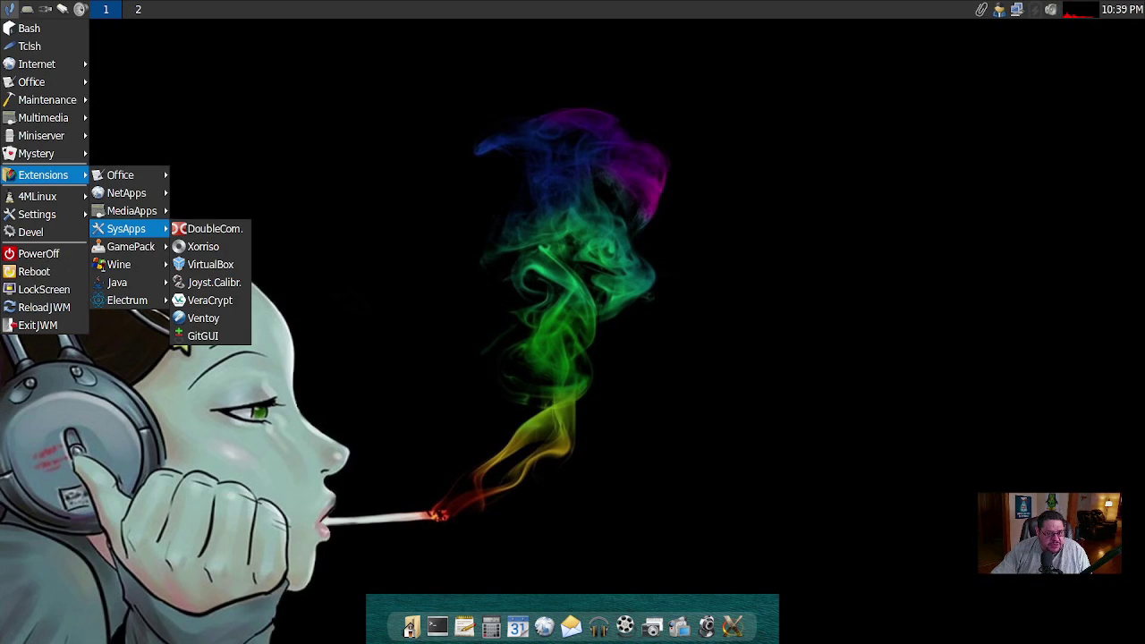
key("Right")
key("Down")
key("Down")
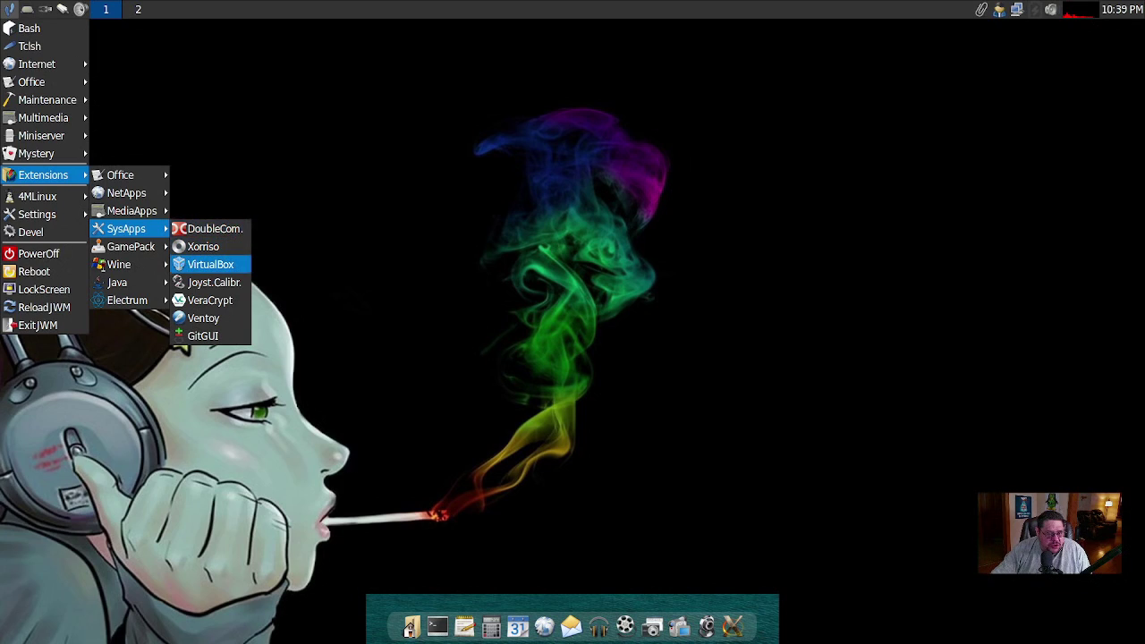
key("Down")
key("Down")
key("Down")
key("Down")
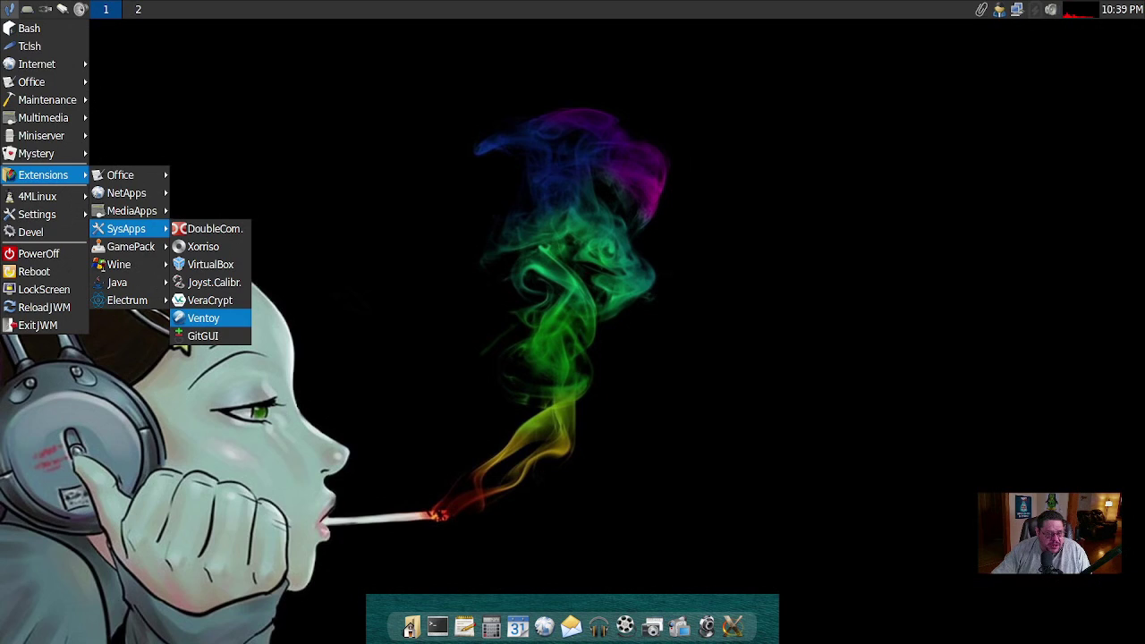
Look through the full list of GamePack games in the Extensions category, from Barrage to Warmux.
key("Left")
key("Down")
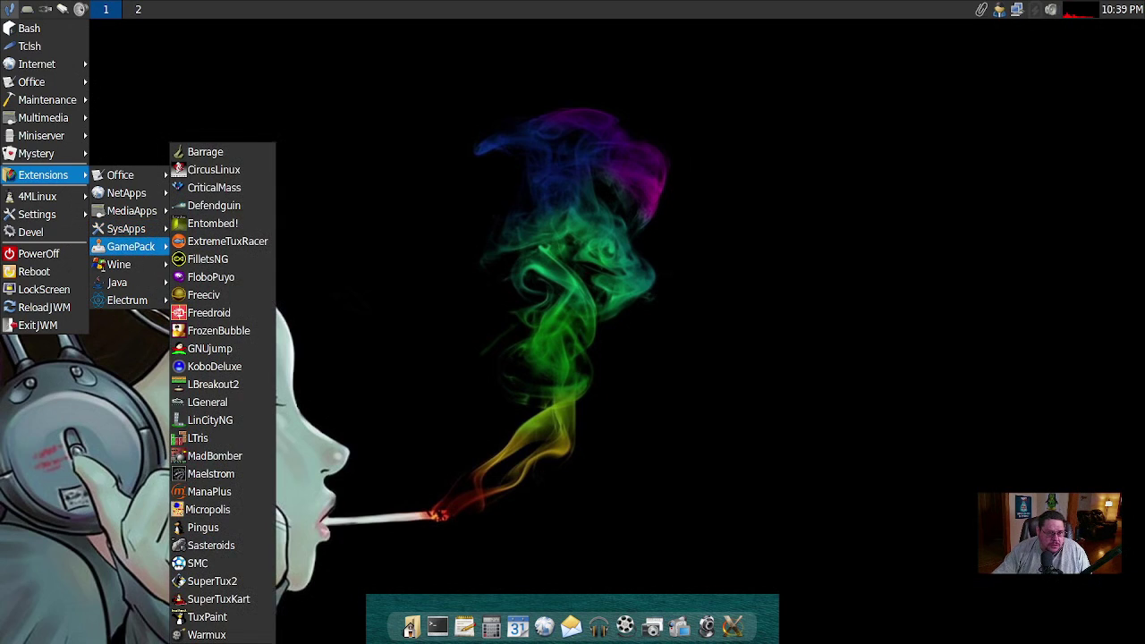
key("Right")
key("Down")
key("Down")
key("Down")
key("Down")
key("Down")
key("Down")
key("Down")
key("Down")
key("Down")
key("Down")
key("Down")
key("Down")
key("Down")
key("Down")
key("Down")
key("Down")
key("Down")
key("Down")
key("Down")
key("Down")
key("Down")
key("Down")
key("Down")
key("Down")
key("Down")
key("Down")
key("Down")
key("Down")
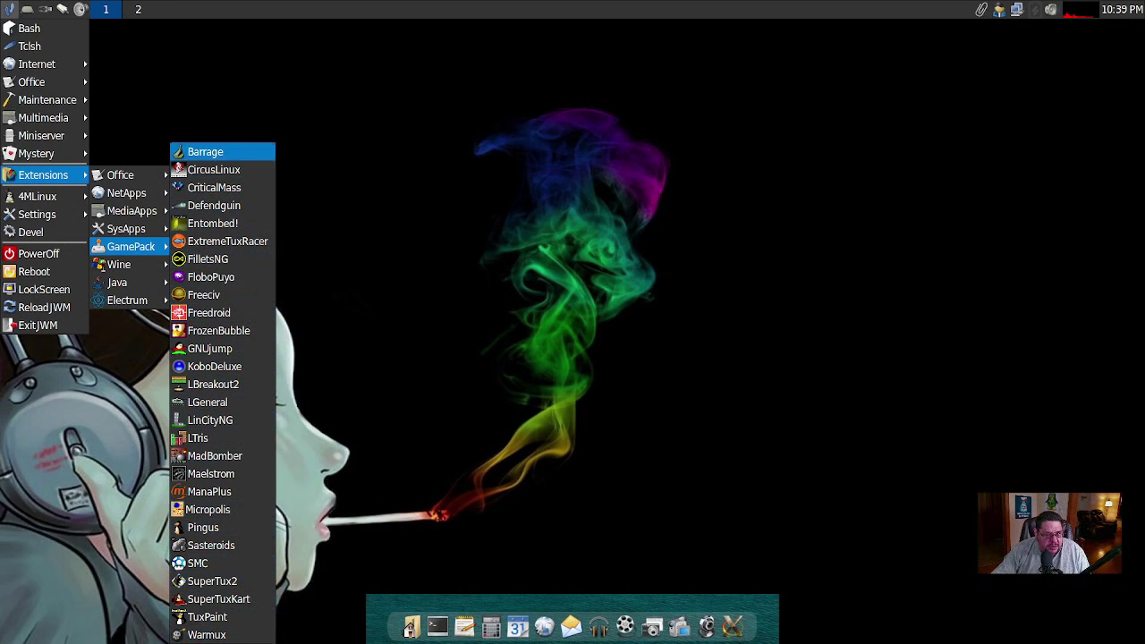
Look through the Wine Apps group in the Extensions category, from 7zFM down to XChat.
mouse_move(126, 264)
mouse_move(199, 264)
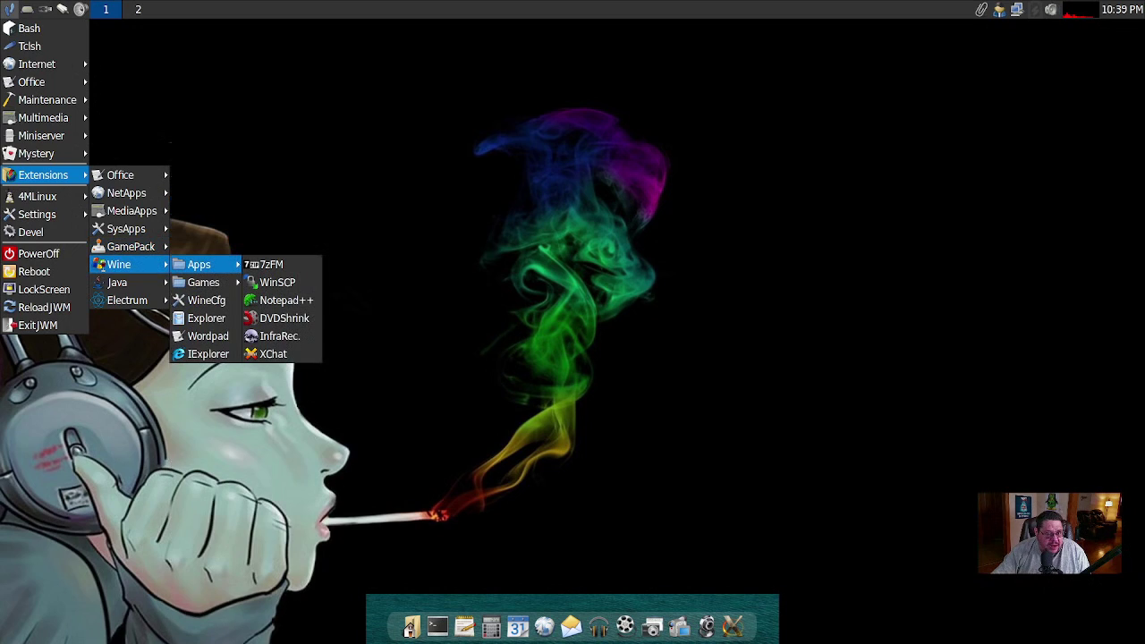
key("Right")
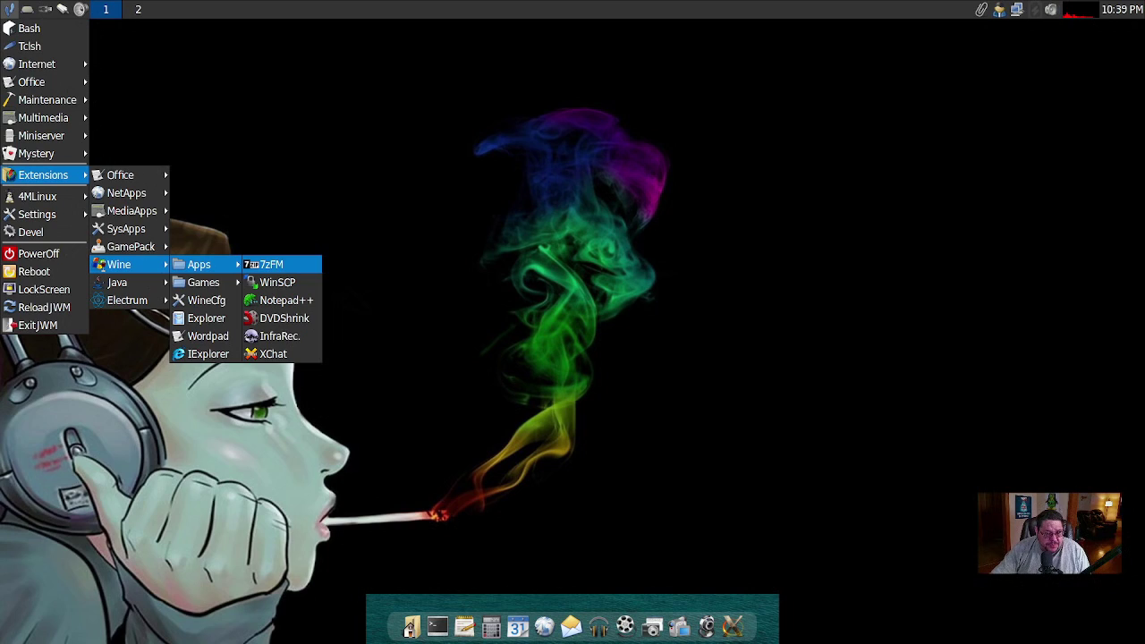
key("Down")
key("Down")
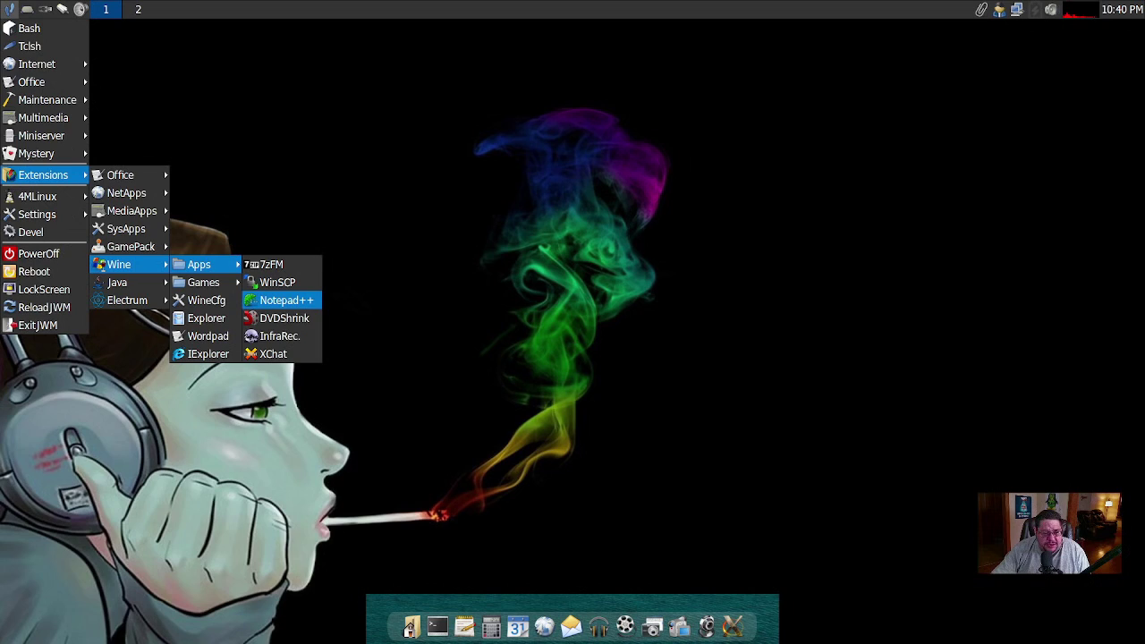
key("Down")
key("Down")
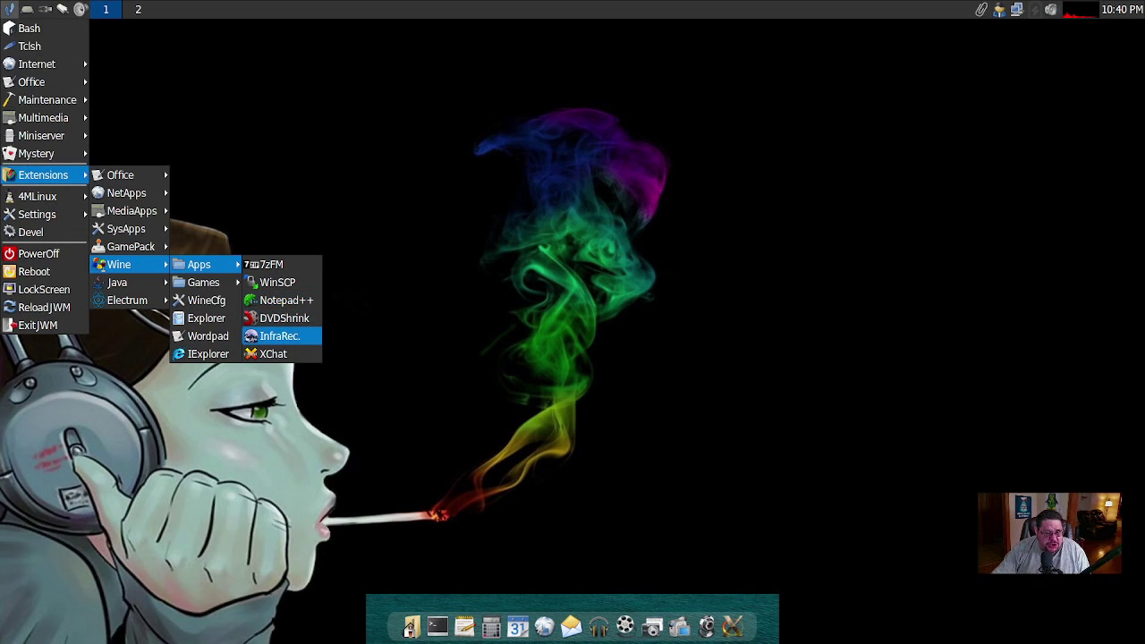
key("Down")
Look through the Wine Games group, including SuperTux, TuxRacer and Chromium, and the remaining Wine tools.
key("Left")
key("Down")
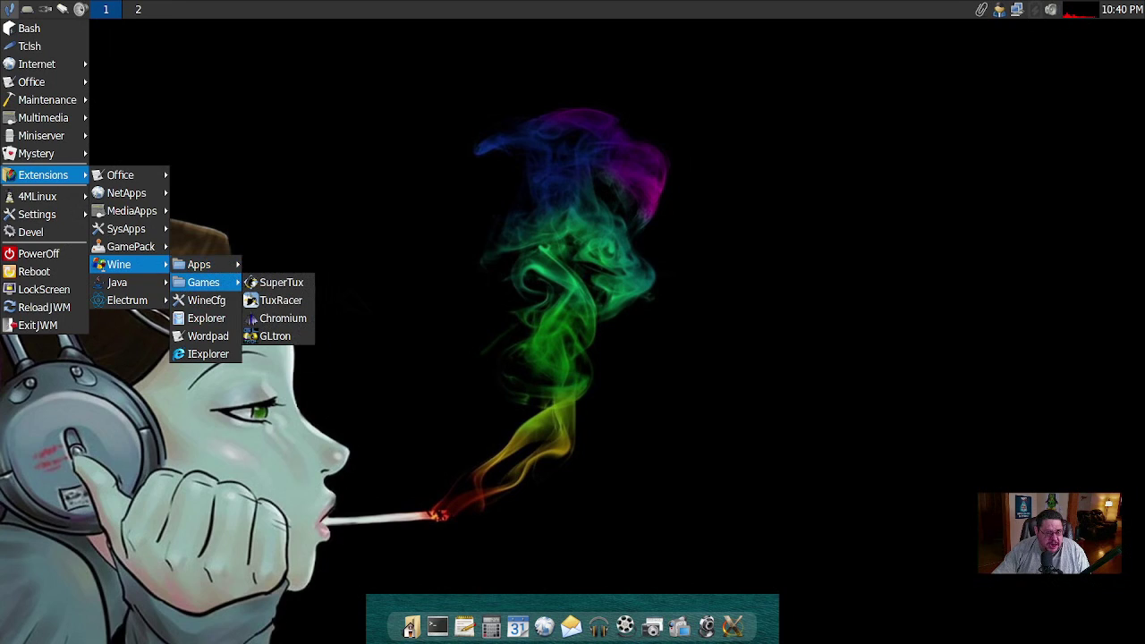
key("Right")
key("Down")
key("Down")
key("Down")
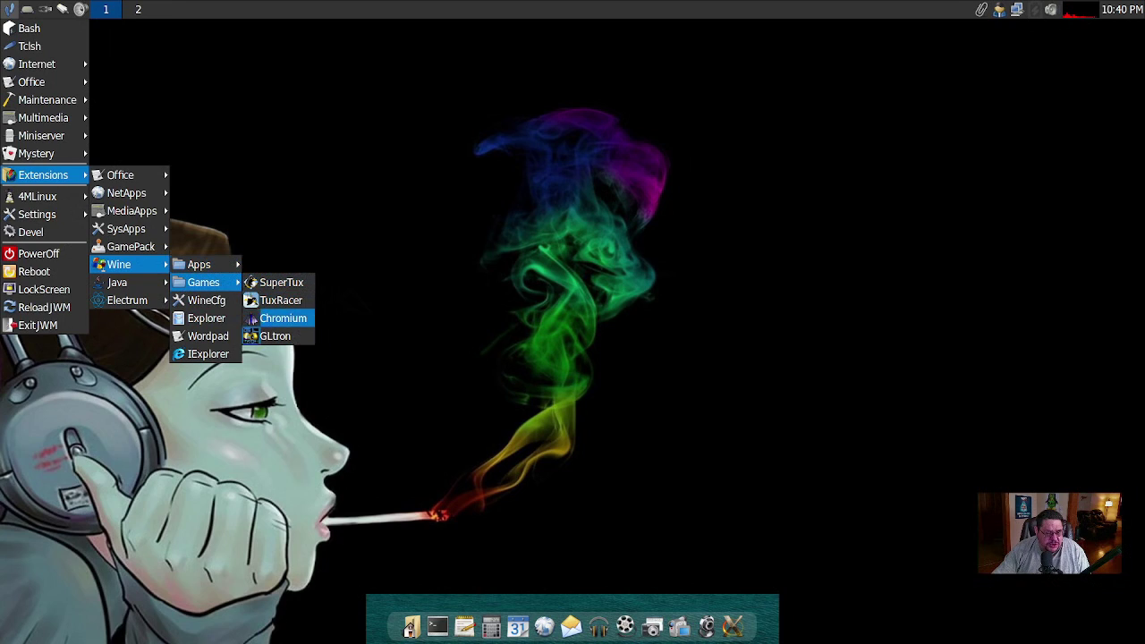
key("Left")
key("Down")
key("Down")
Look through the Java and Electrum groups of the Extensions category, including the Bitcoin and Litecoin entries.
key("Left")
key("Down")
key("Down")
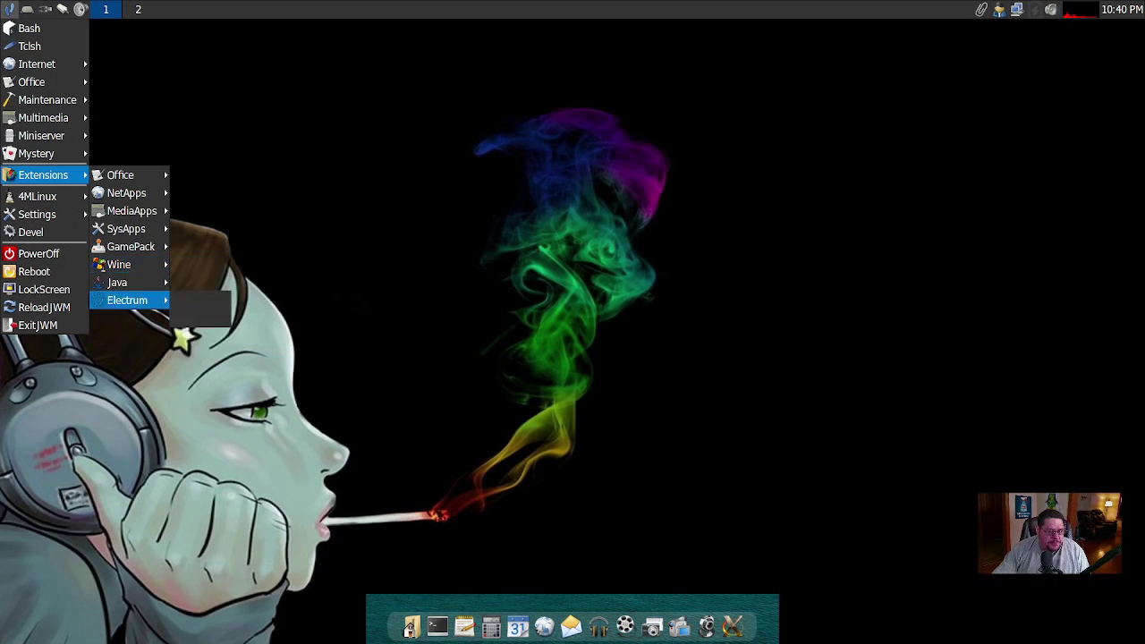
key("Up")
key("Up")
key("Down")
key("Right")
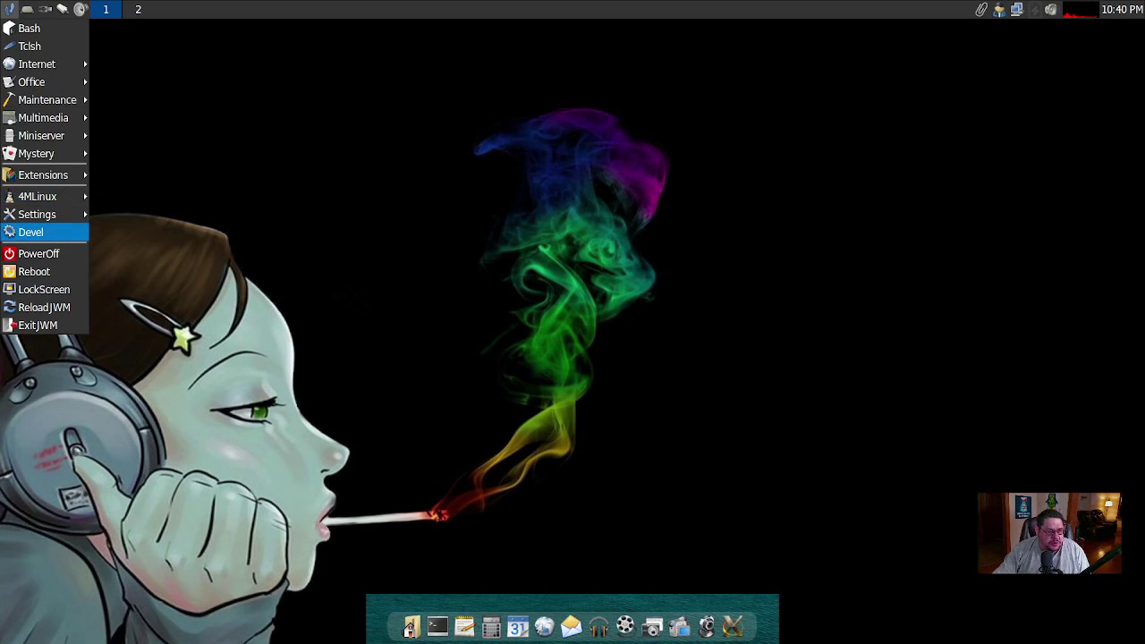
mouse_move(43, 196)
key("Left")
key("Up")
key("Right")
key("Down")
key("Down")
key("Down")
key("Down")
key("Down")
key("Right")
key("Left")
key("Down")
key("Down")
key("Down")
key("Right")
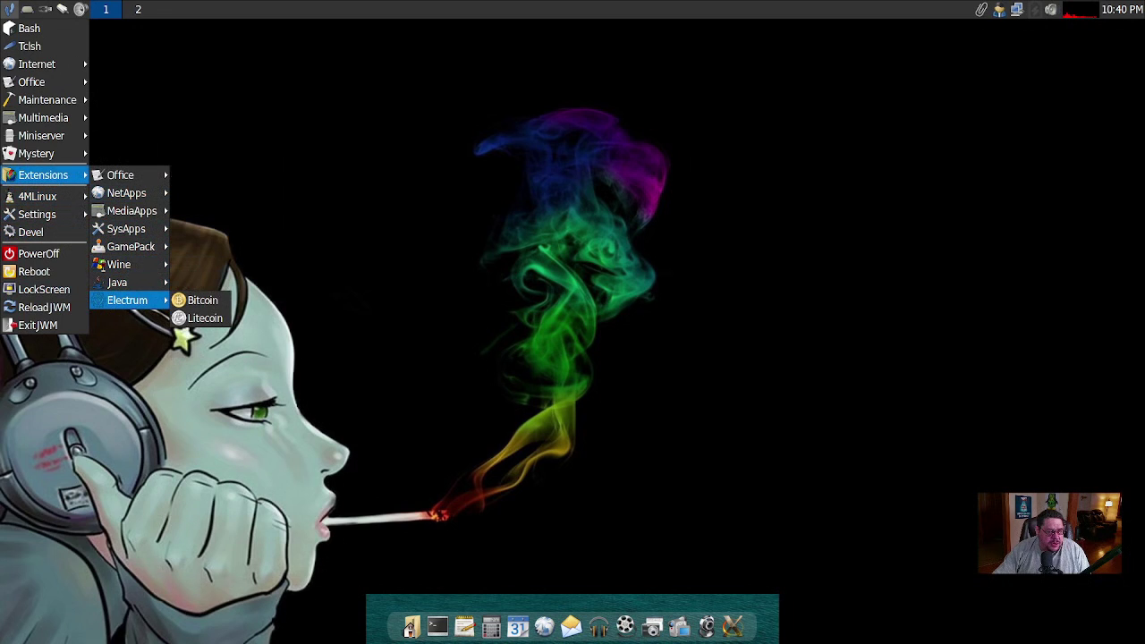
key("Down")
key("Down")
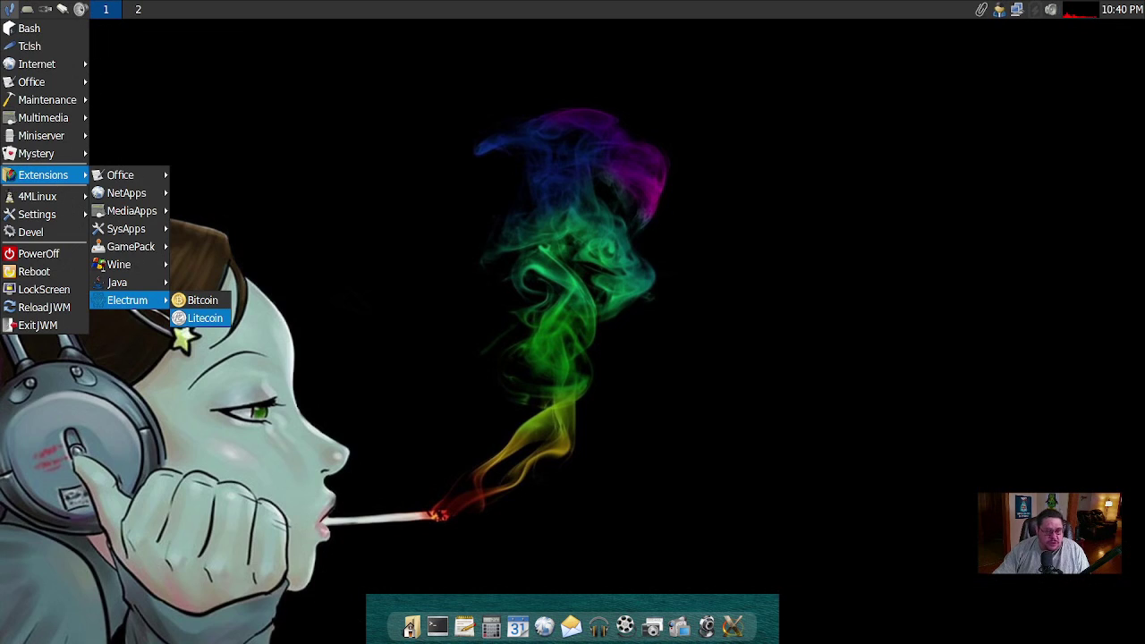
Look over the 4MLinux and Devel entries of the application menu and show the groups in the Settings category.
key("Left")
key("Left")
key("Down")
key("Down")
key("Down")
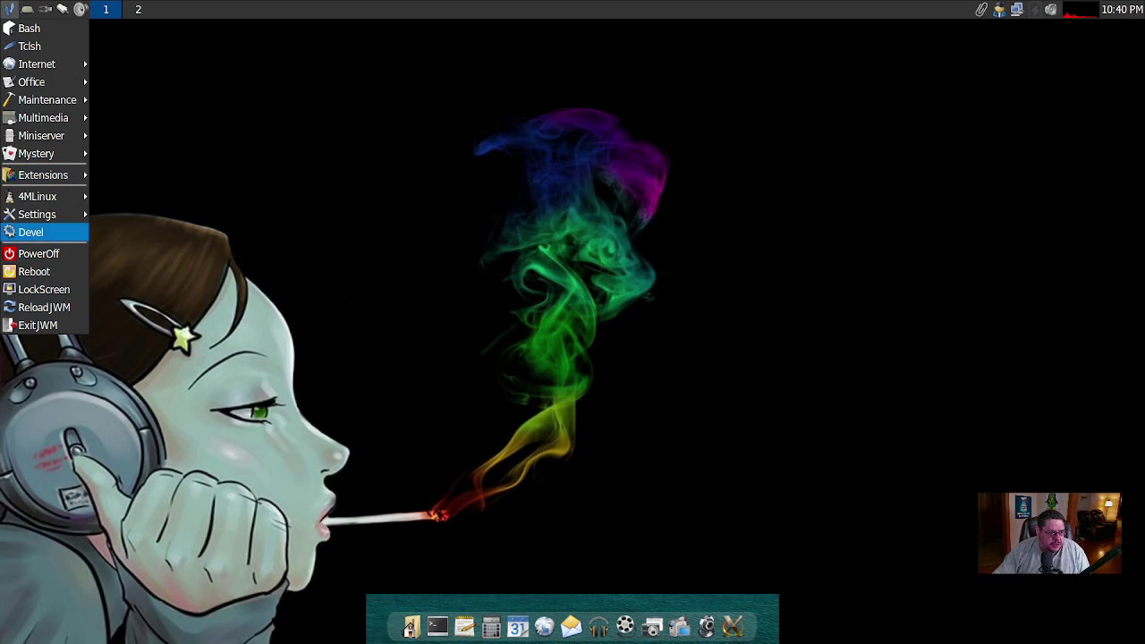
key("Up")
key("Up")
key("Up")
key("Down")
key("Down")
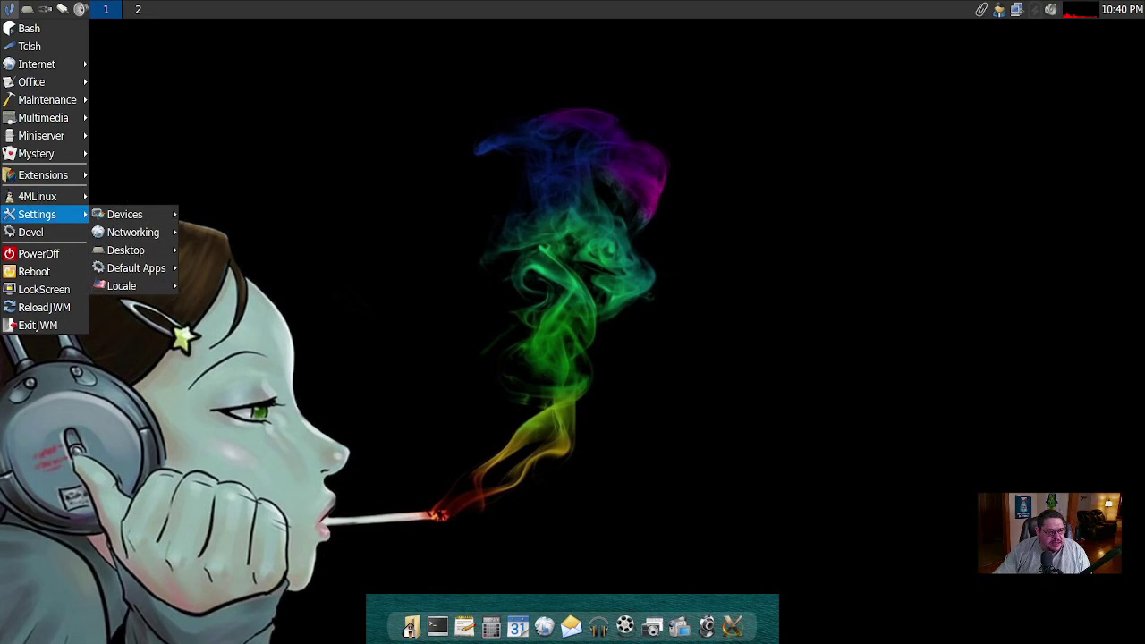
Look through the 4MLinux category of the application menu, from Website and Help down to Updater and Installer.
key("Up")
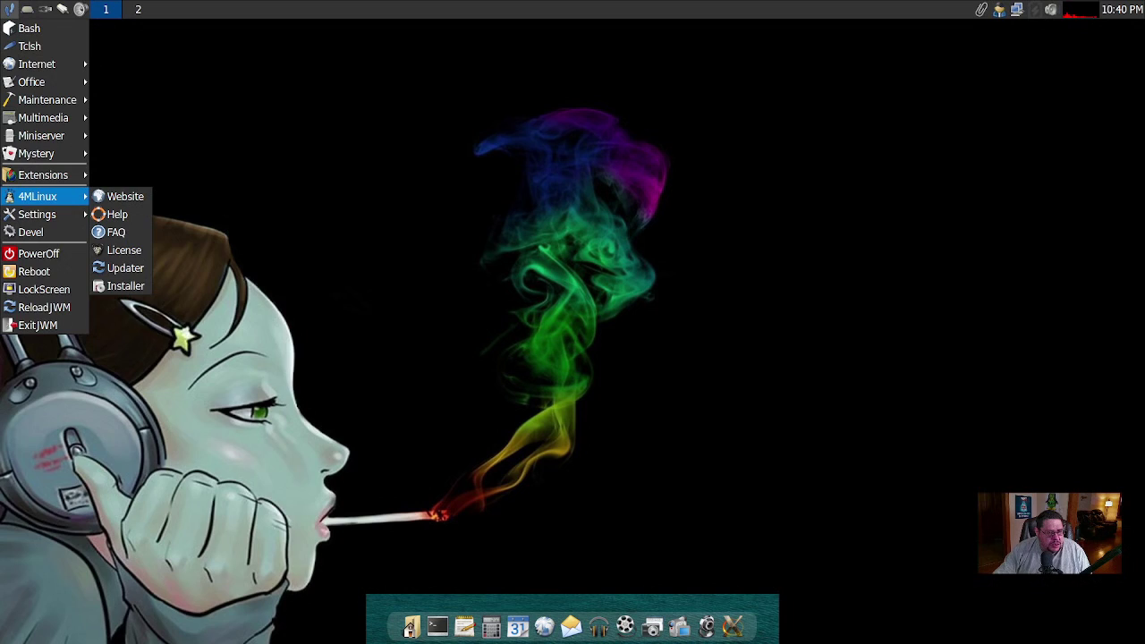
key("Right")
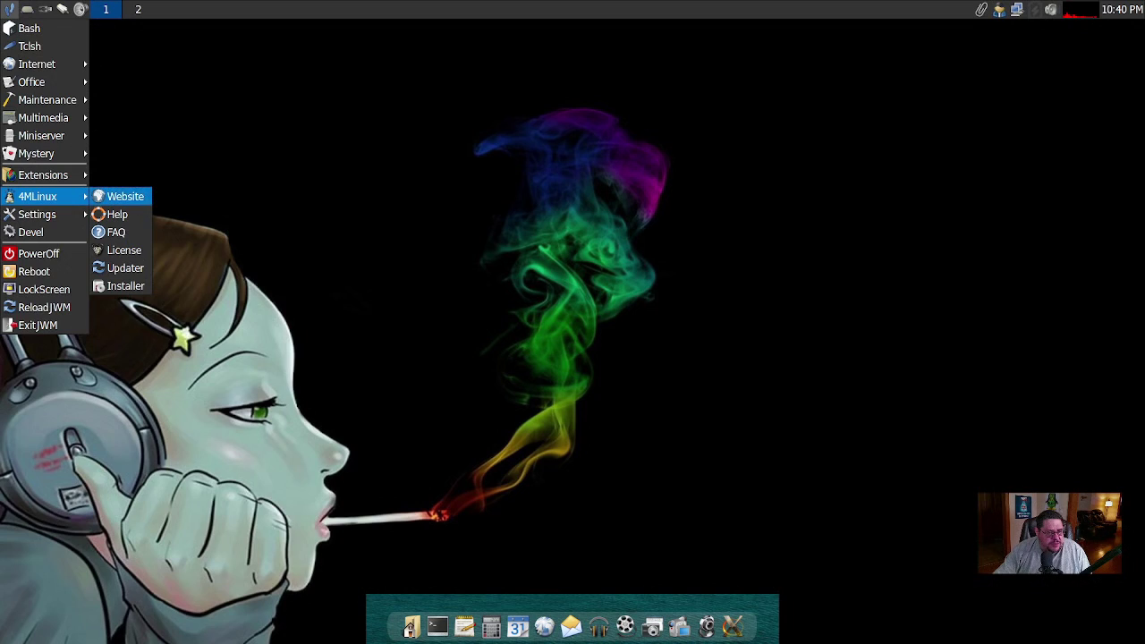
key("Down")
key("Down")
key("Down")
key("Down")
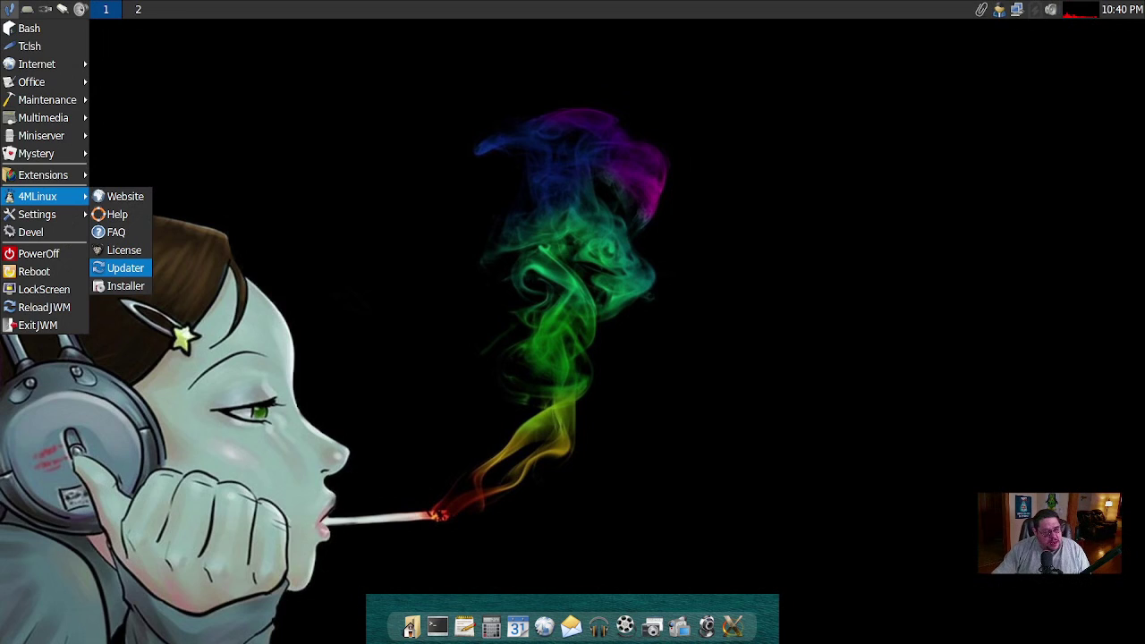
key("Down")
key("Up")
key("Left")
Look over the Devices and Networking groups in the Settings category.
key("Down")
key("Down")
key("Up")
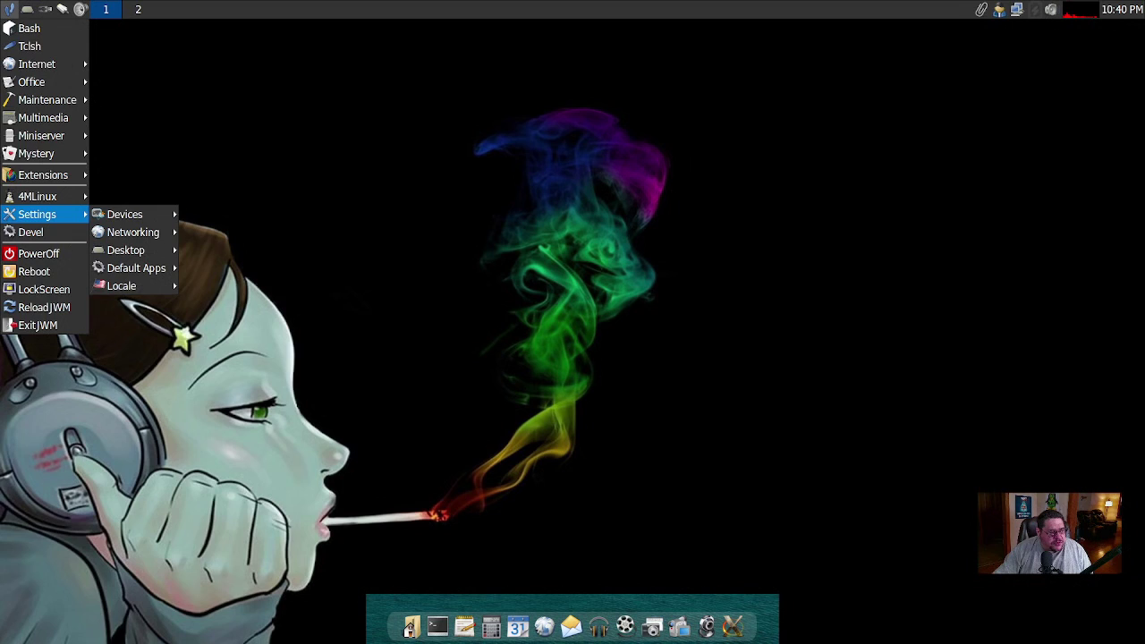
key("Right")
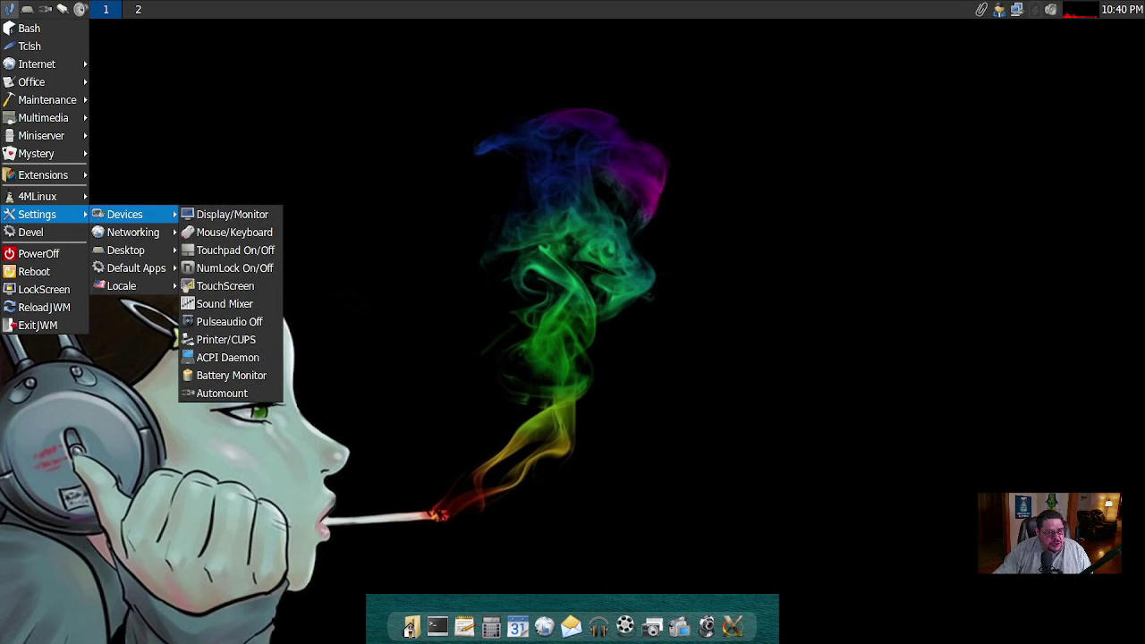
key("Down")
key("Up")
key("Right")
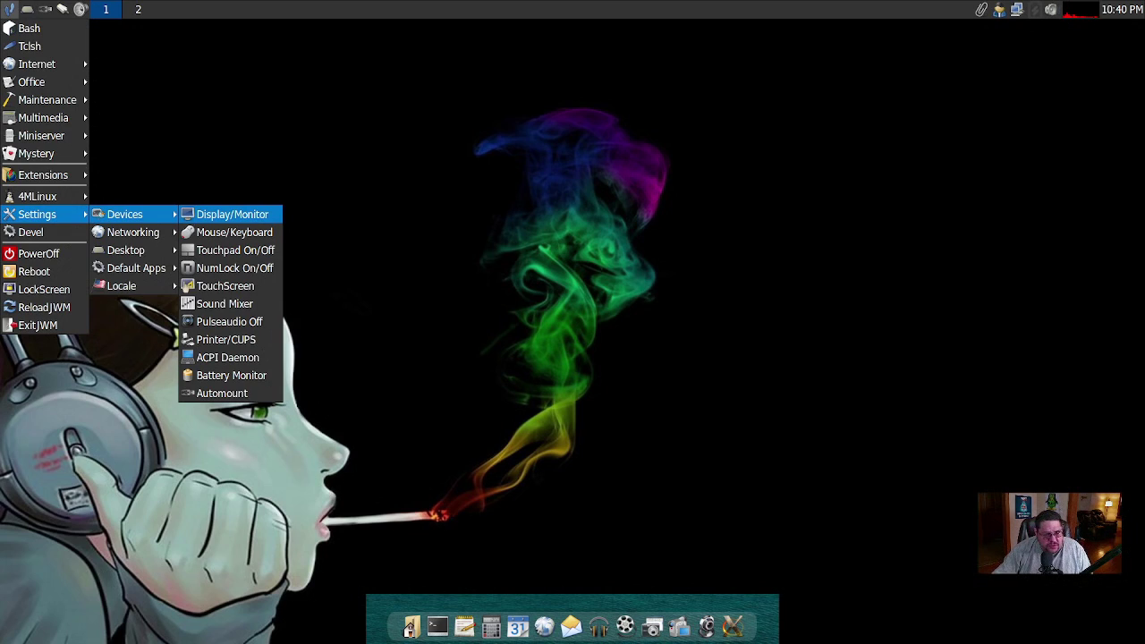
key("Left")
key("Down")
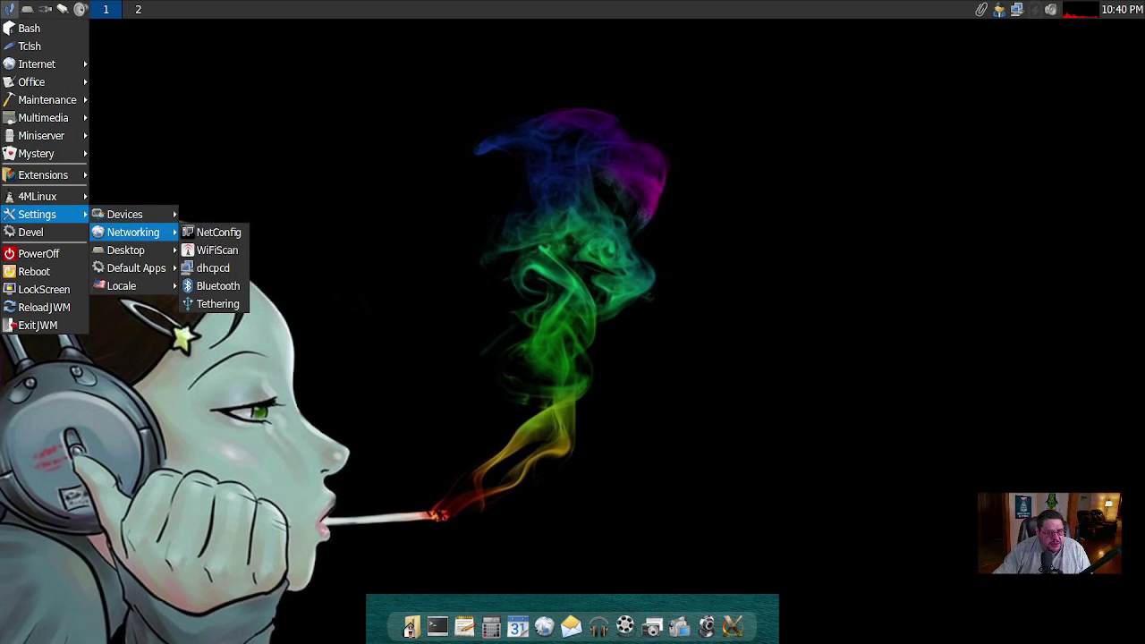
Look through the Desktop group of the Settings category, from Wbar On/Off down to Advanced.
key("Down")
key("Right")
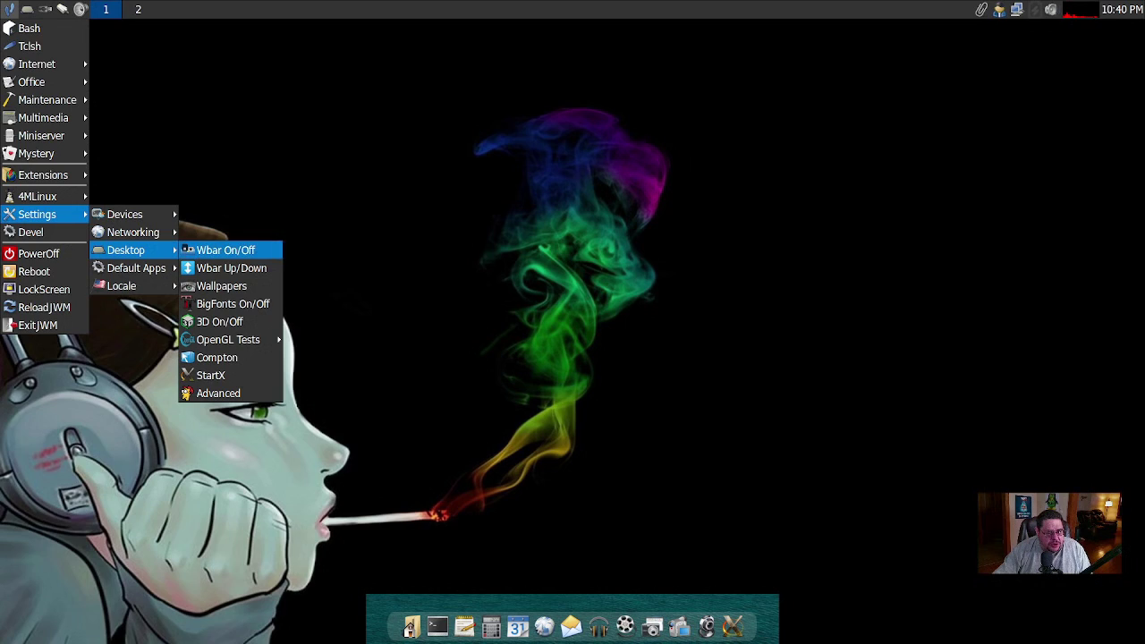
key("Down")
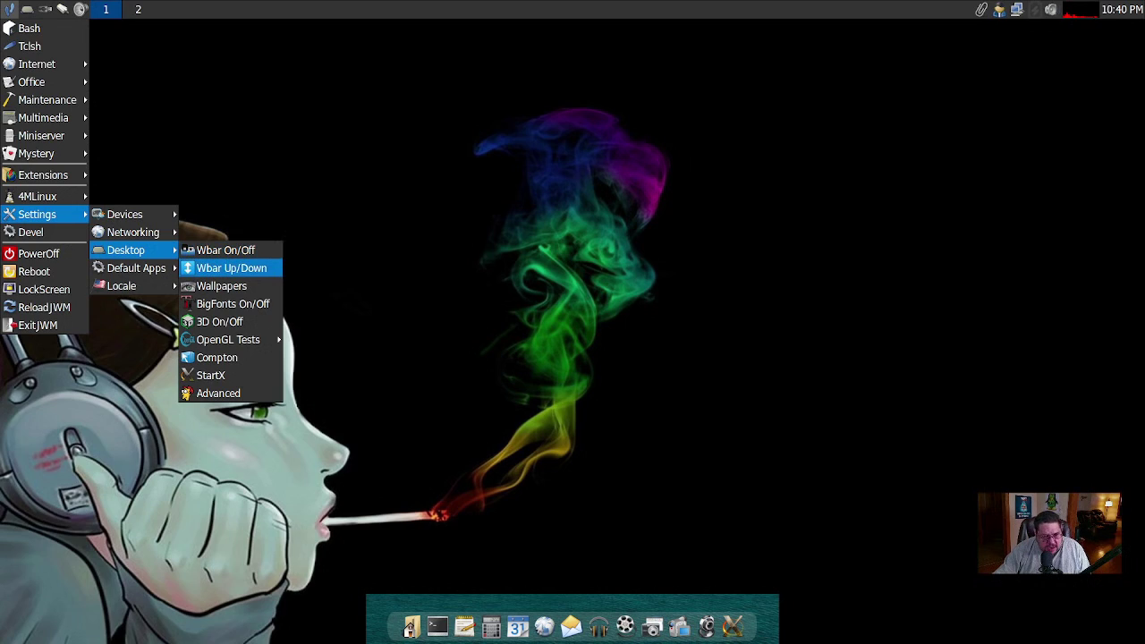
key("Down")
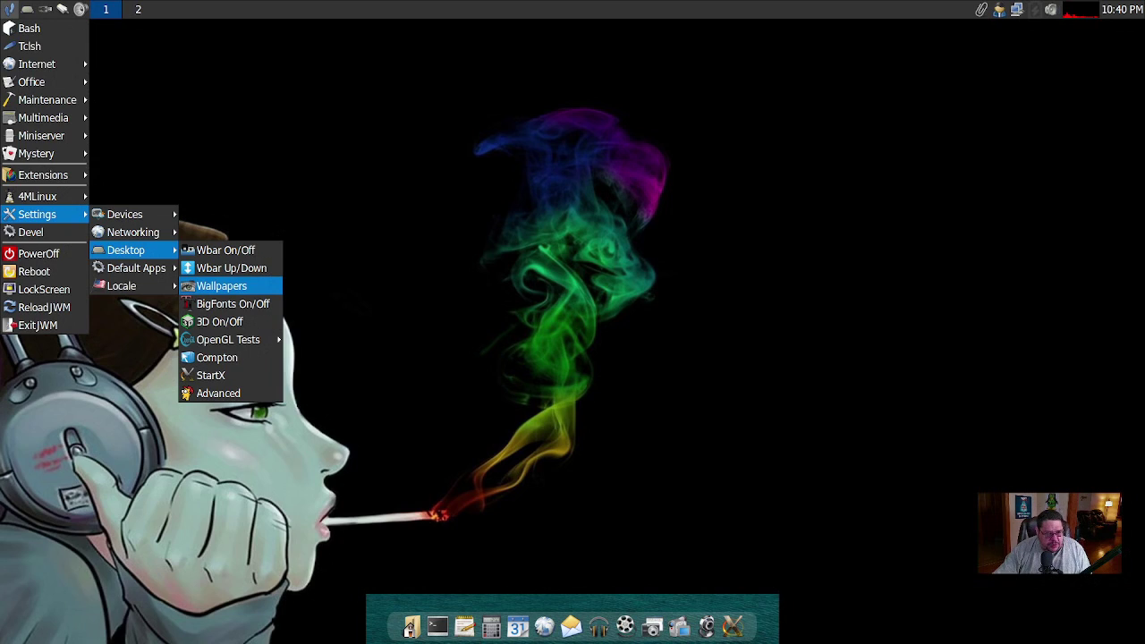
key("Down")
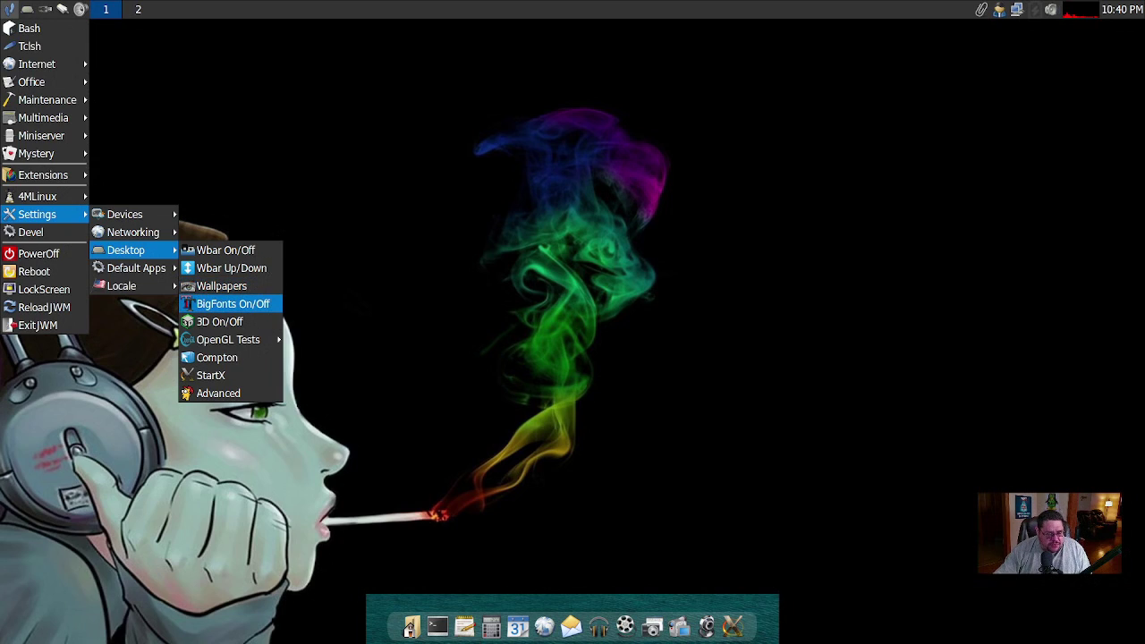
key("Down")
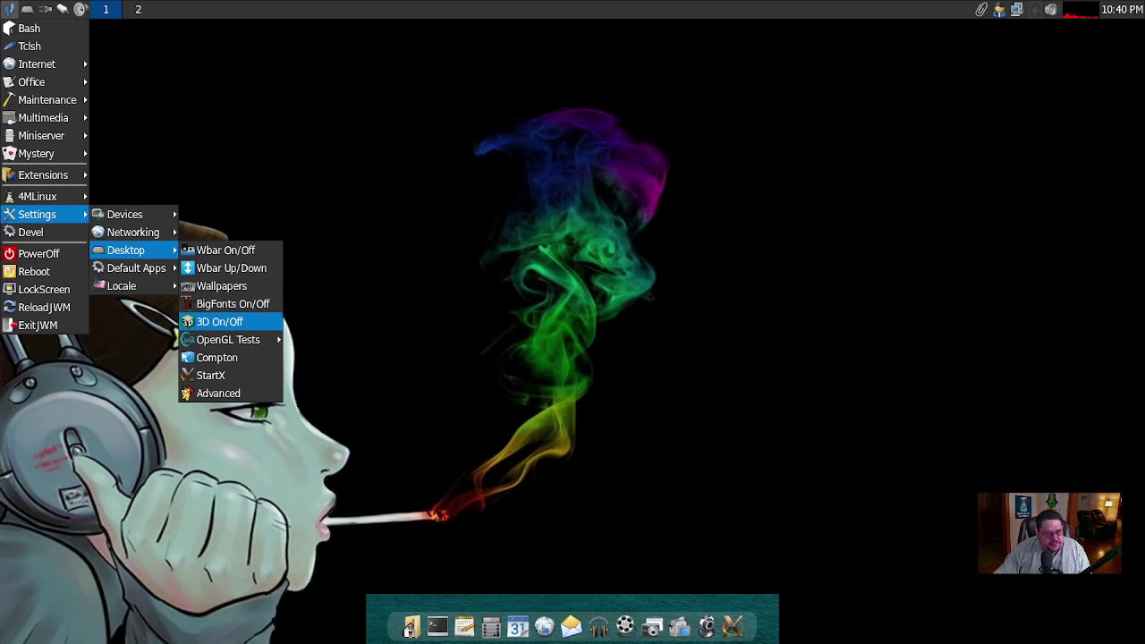
key("Down")
key("Down")
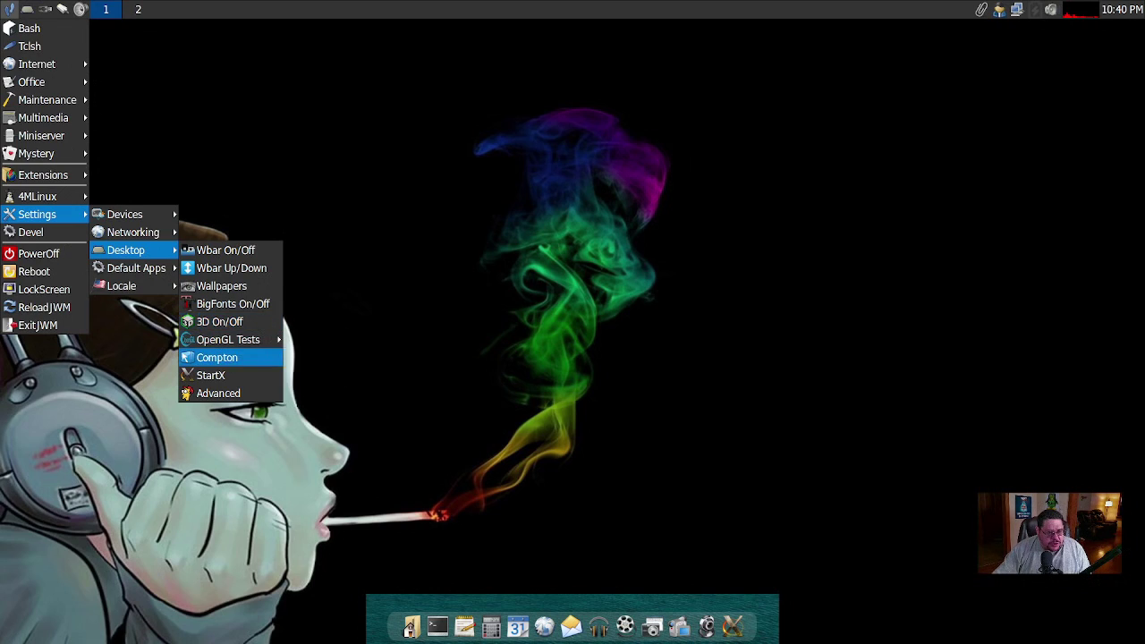
key("Down")
key("Up")
key("Down")
key("Down")
key("Left")
key("Left")
Look over the Default Apps and Locale groups in the Settings category.
key("Right")
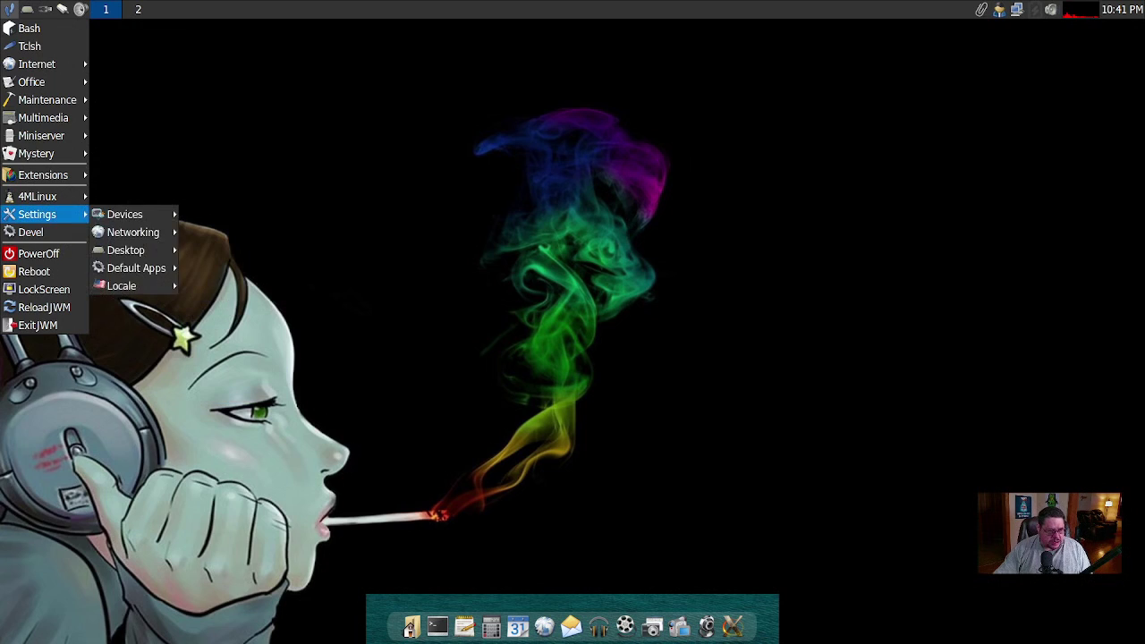
key("Down")
key("Up")
key("Down")
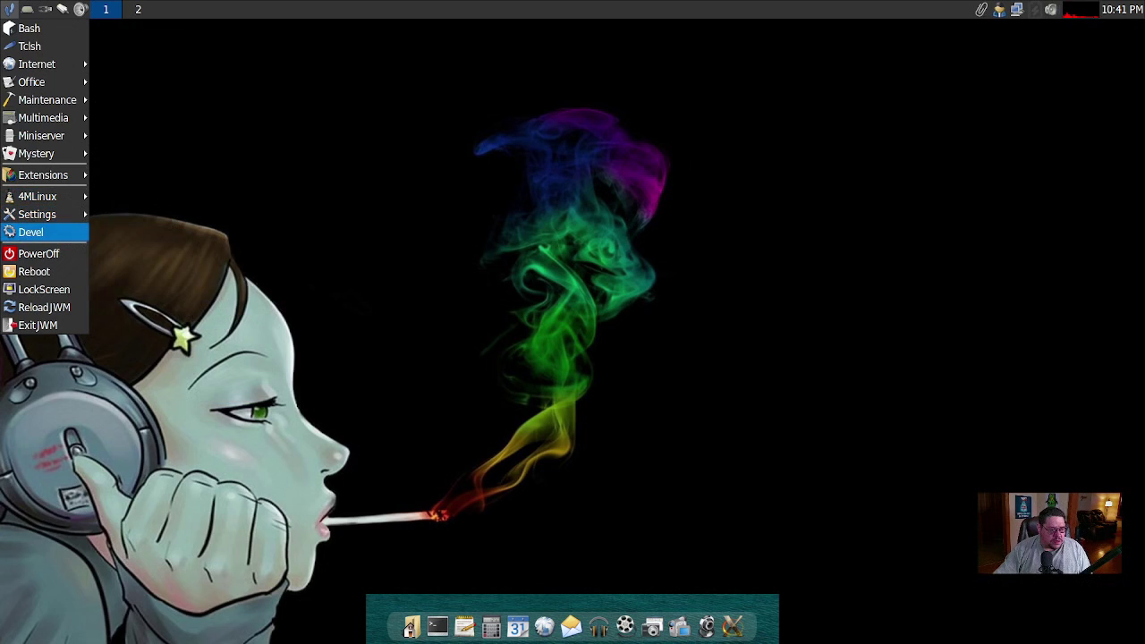
key("Up")
key("Right")
key("Down")
key("Down")
key("Down")
key("Down")
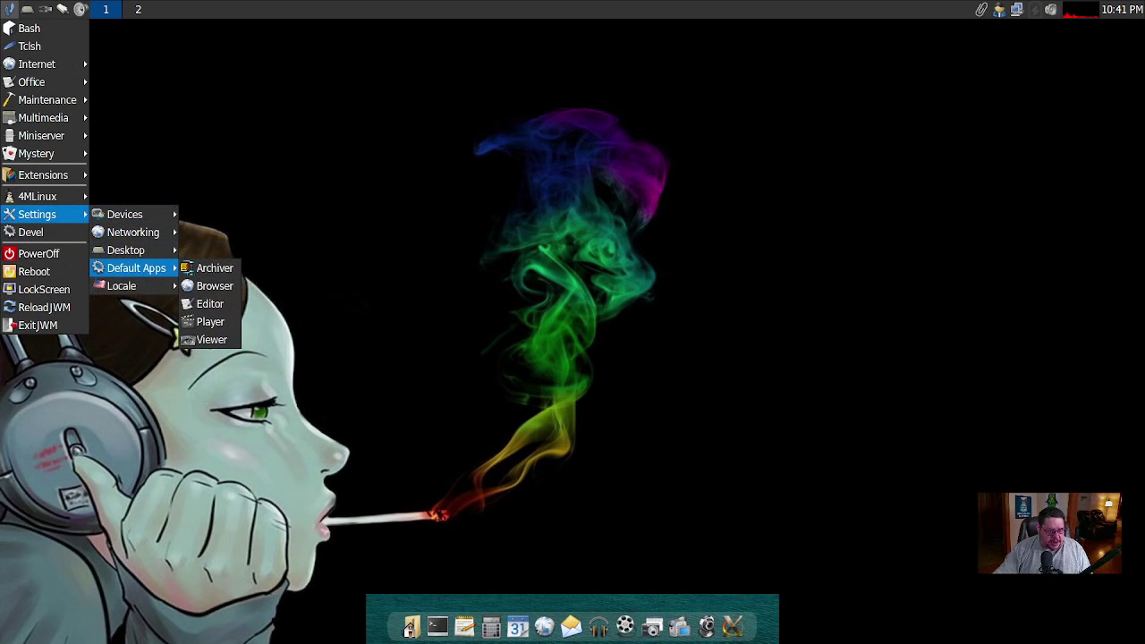
key("Down")
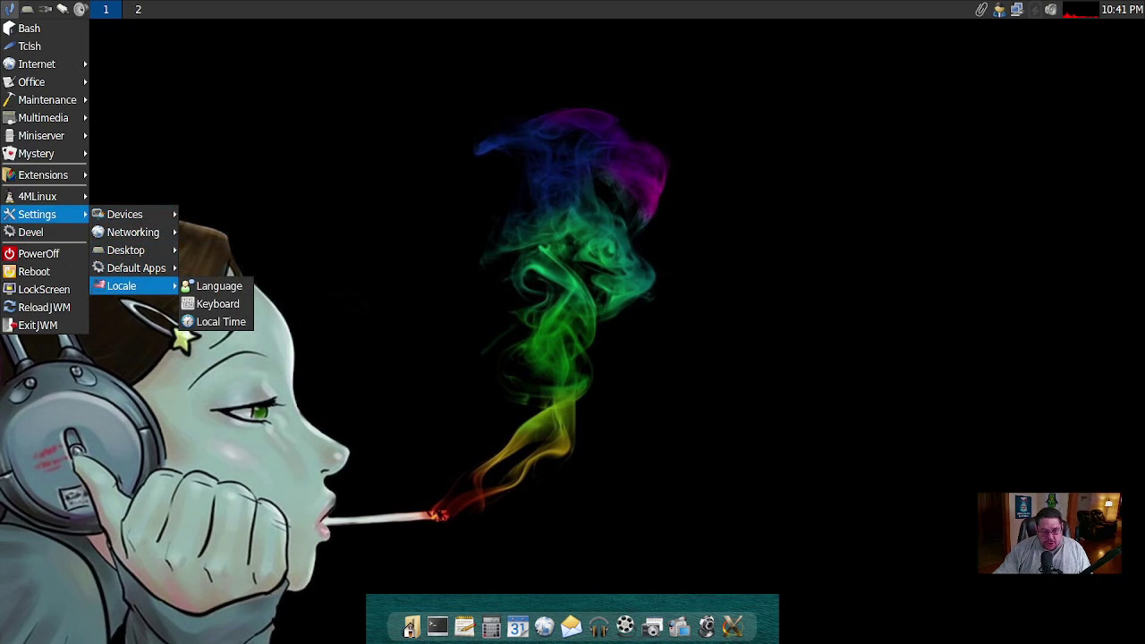
Look through the session entries from PowerOff down to ExitJWM, and close the application menu without choosing one.
key("Left")
key("Down")
key("Down")
key("Down")
key("Up")
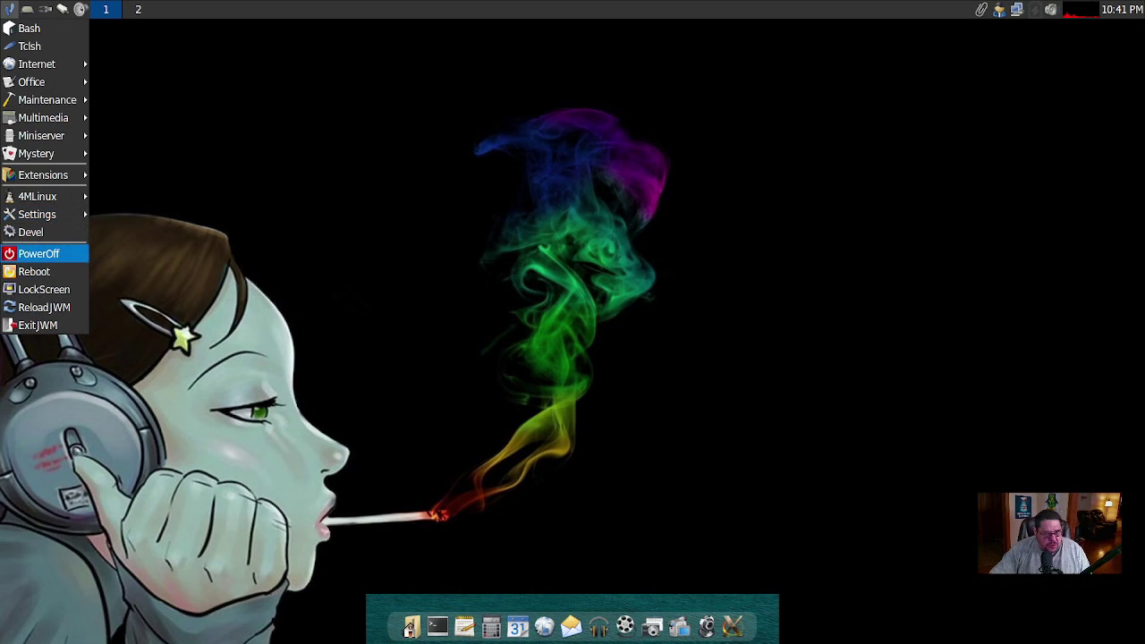
key("Down")
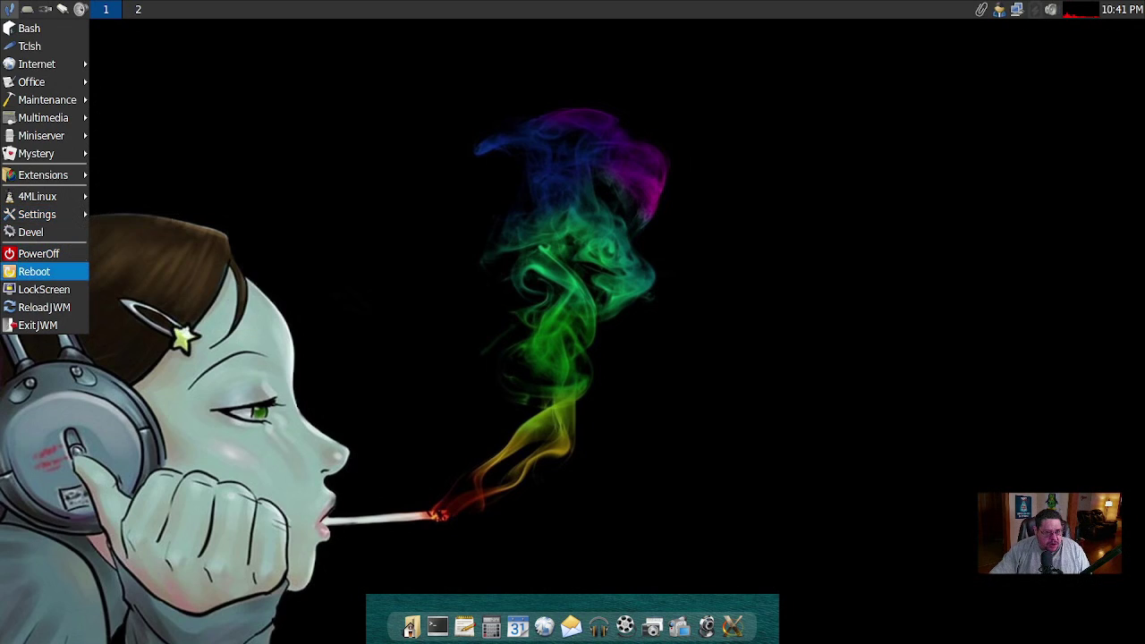
key("Down")
key("Down")
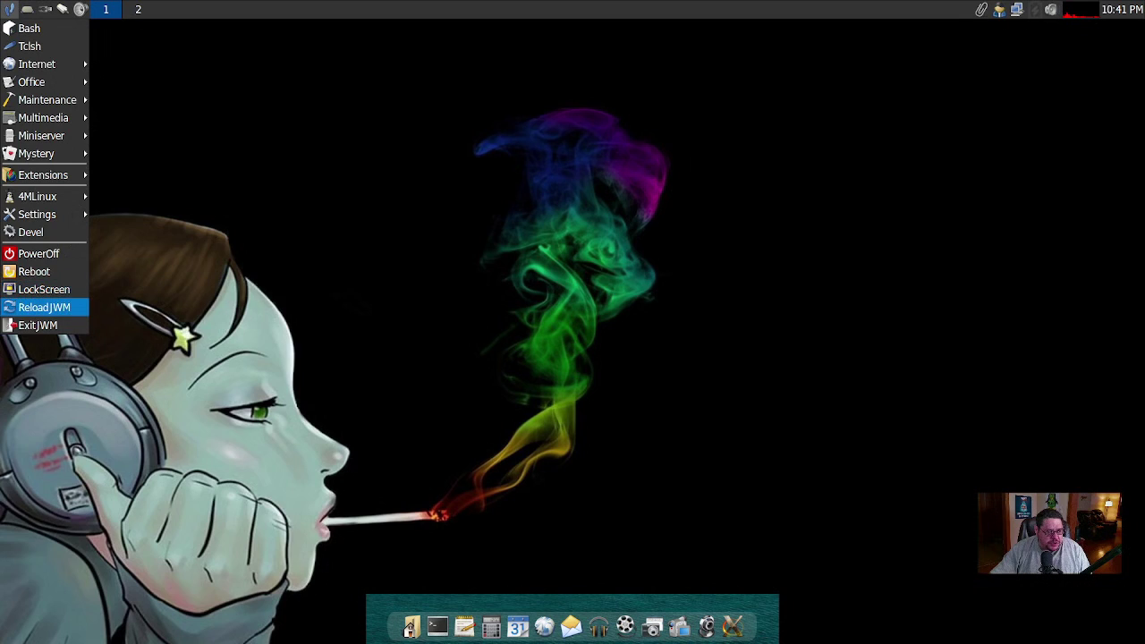
key("Down")
key("Down")
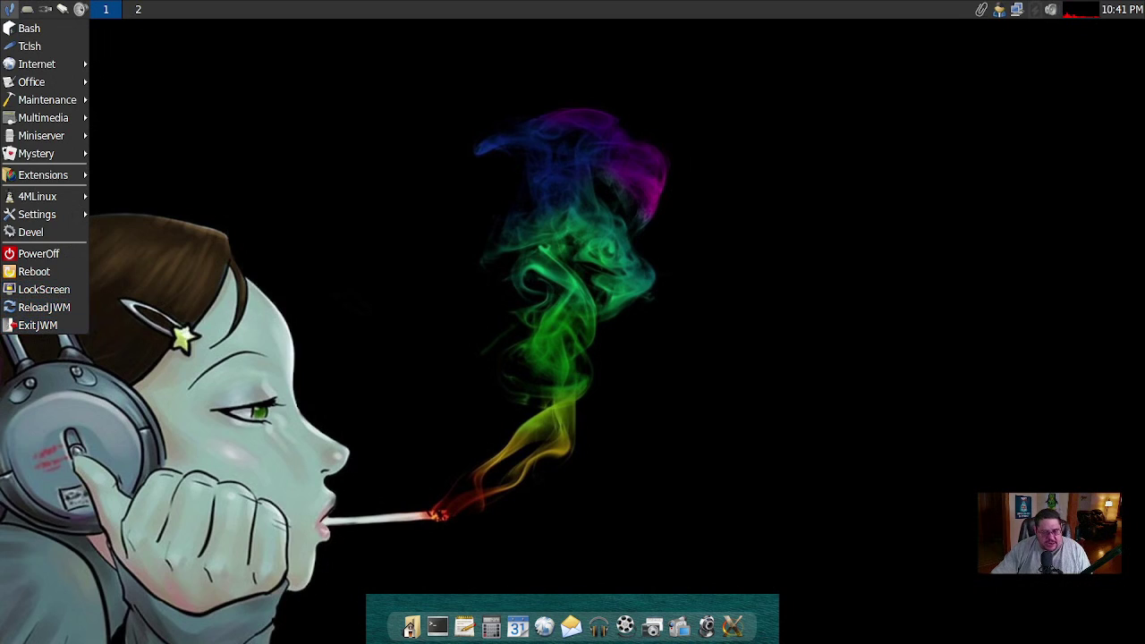
key("Escape")
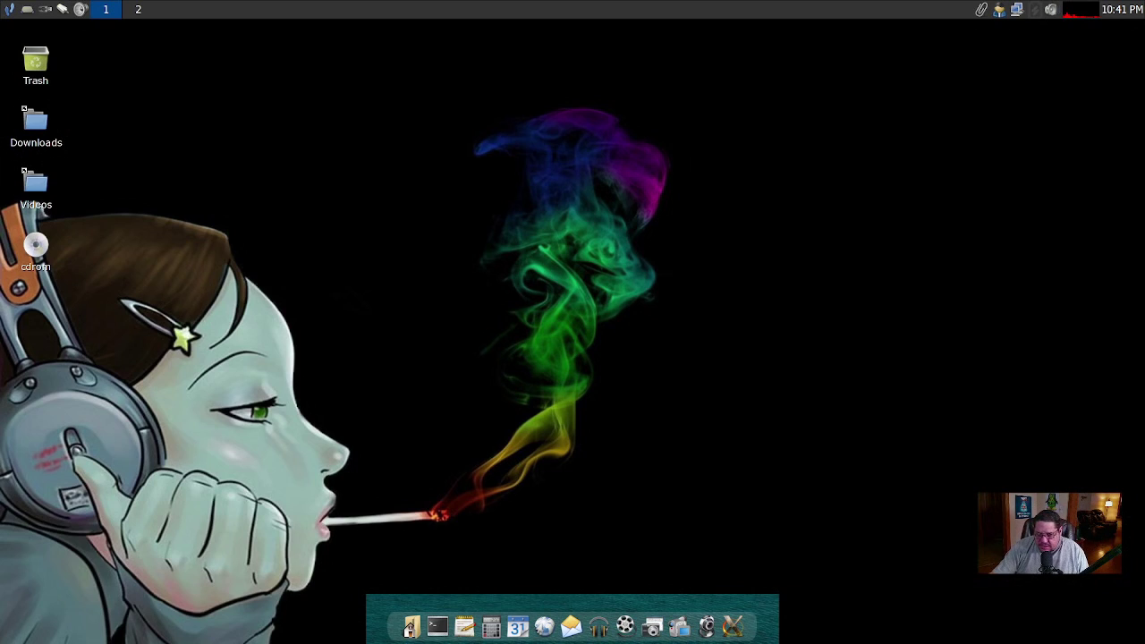